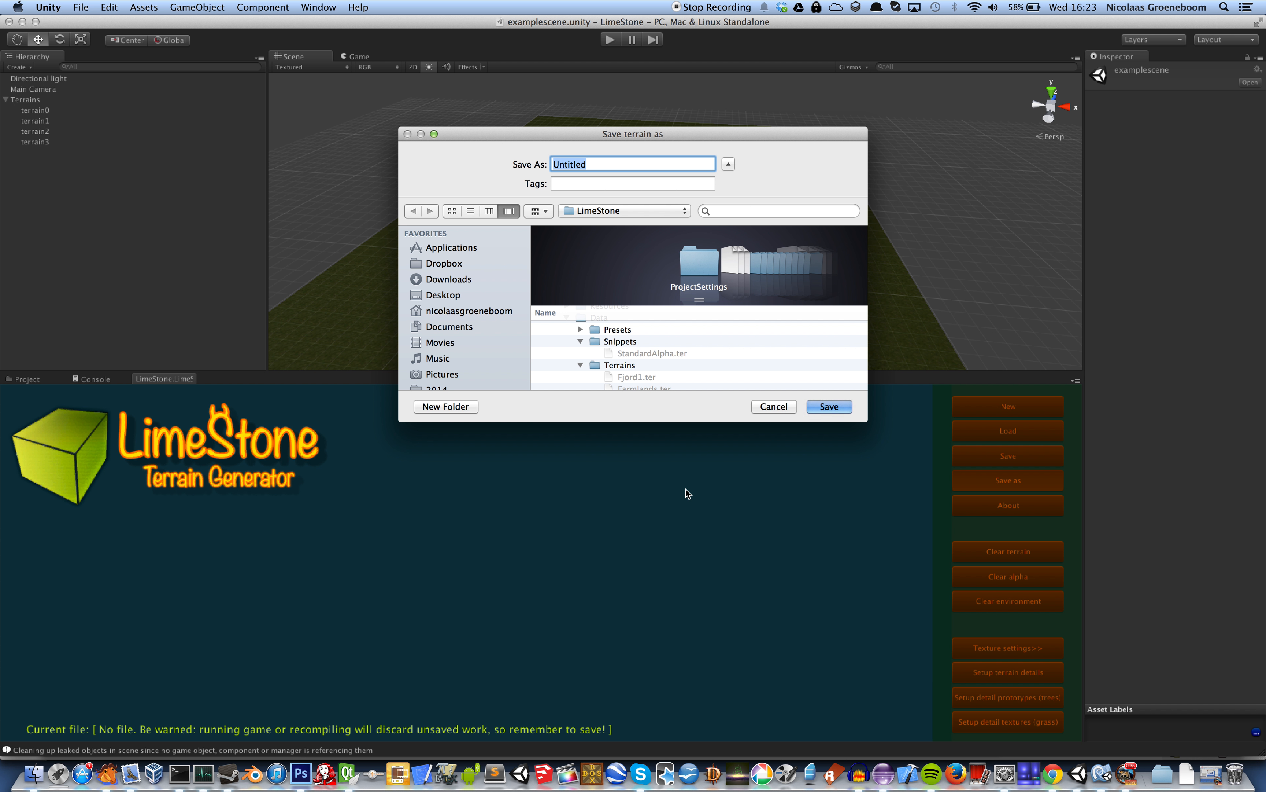
Save the new terrain setup in the LimeStone project folder as terrain1
type("tera")
key("BackSpace")
type("rain1")
key("Return")
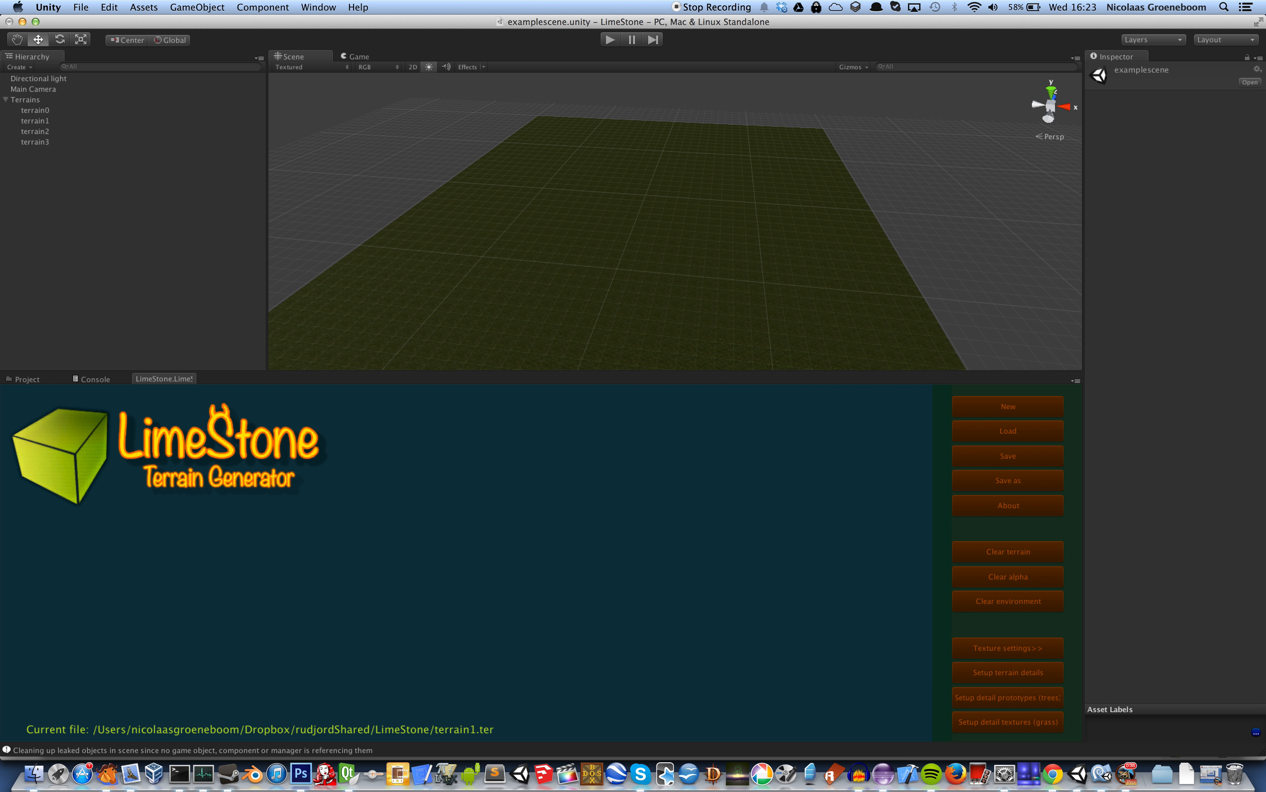
Add a Multiridged terrain generator node to the empty graph and generate the terrain from it
right_click(170, 506)
mouse_move(205, 511)
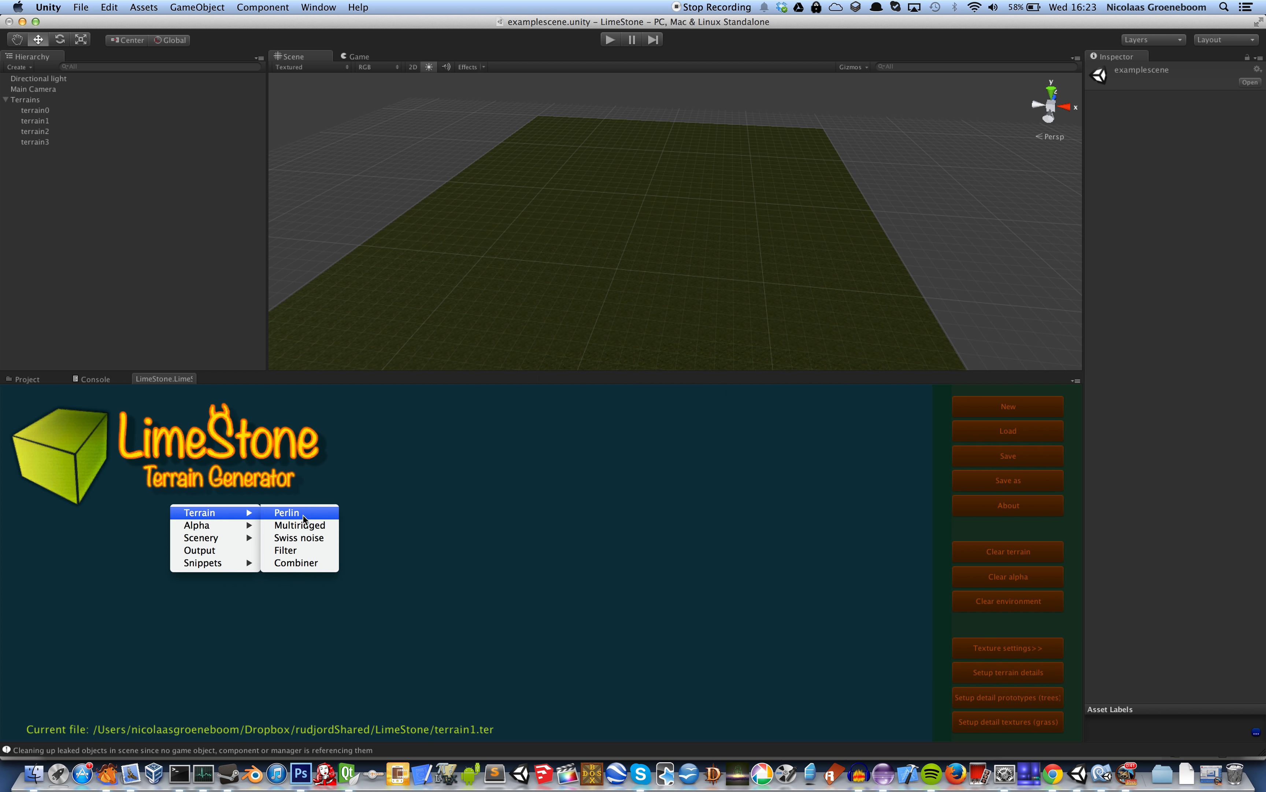
left_click(307, 523)
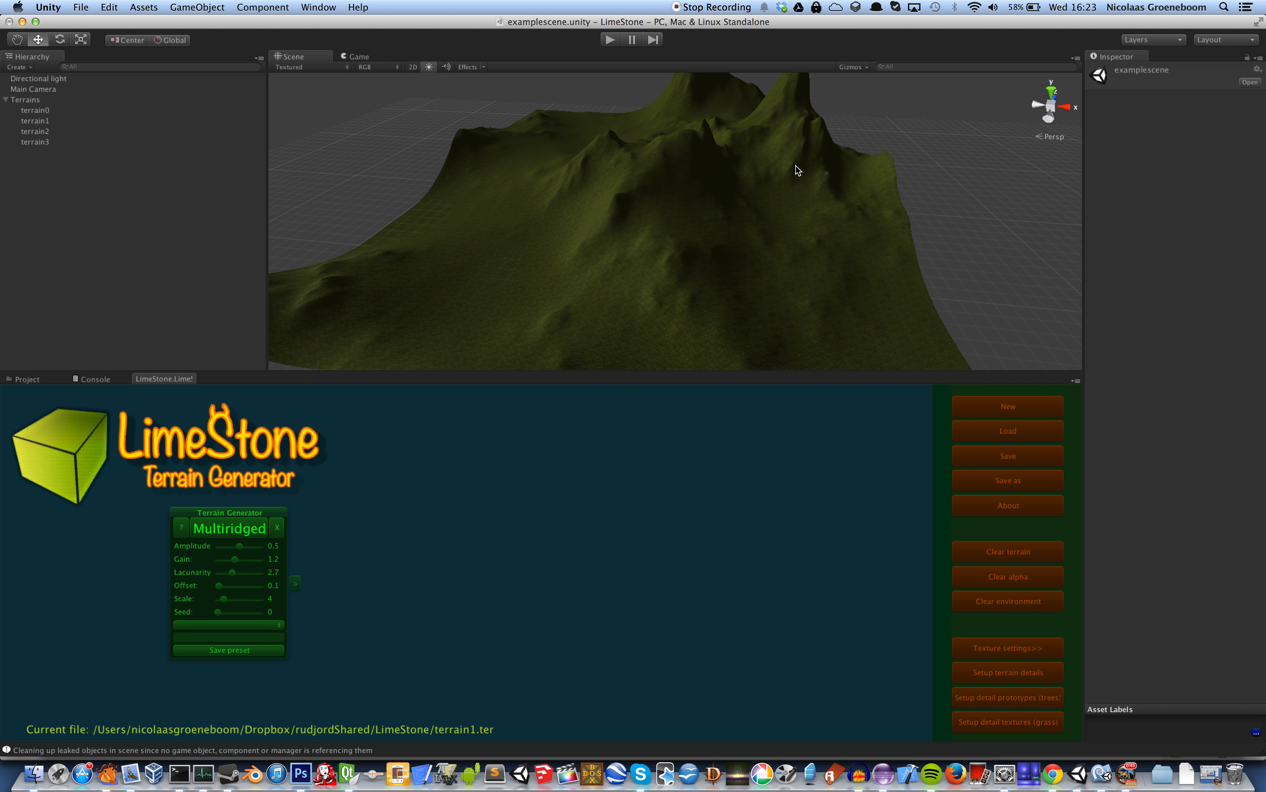
Apply the valley preset to the Multiridged generator and regenerate the terrain
left_click(279, 625)
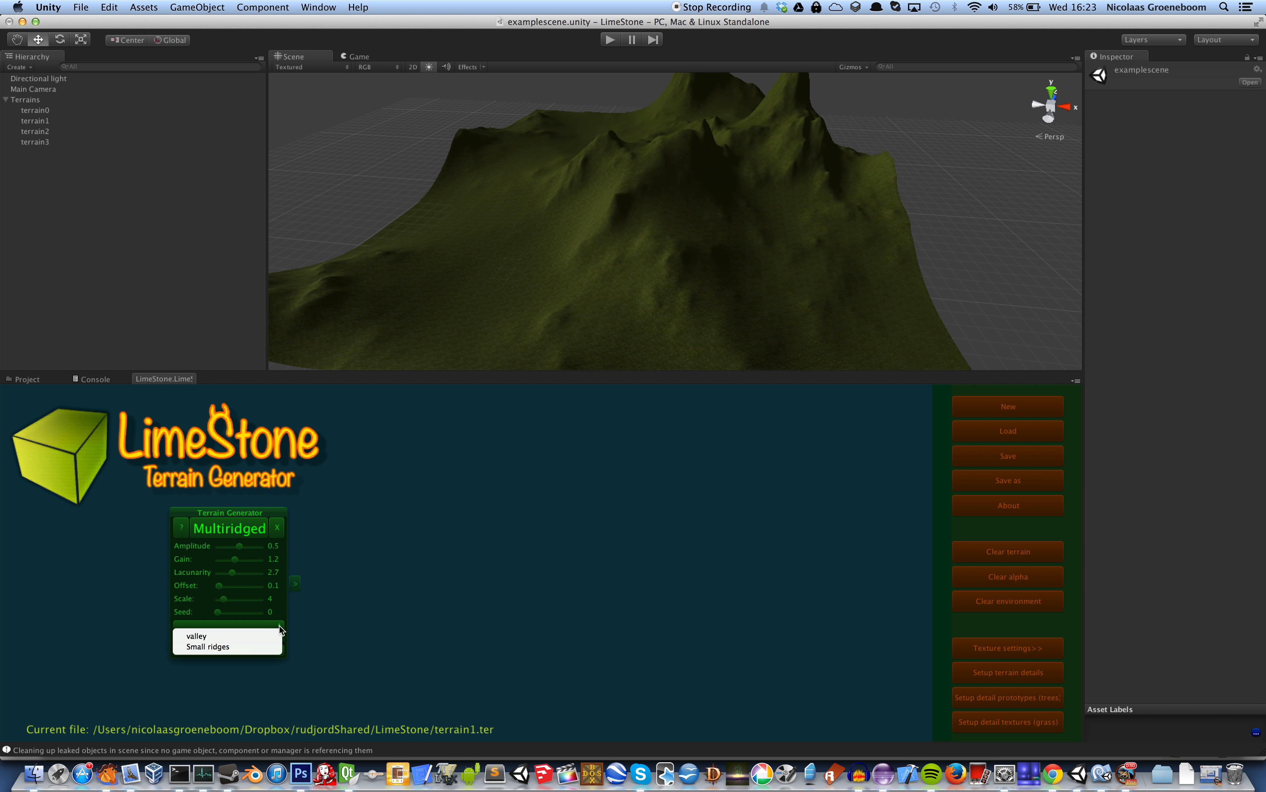
left_click(251, 635)
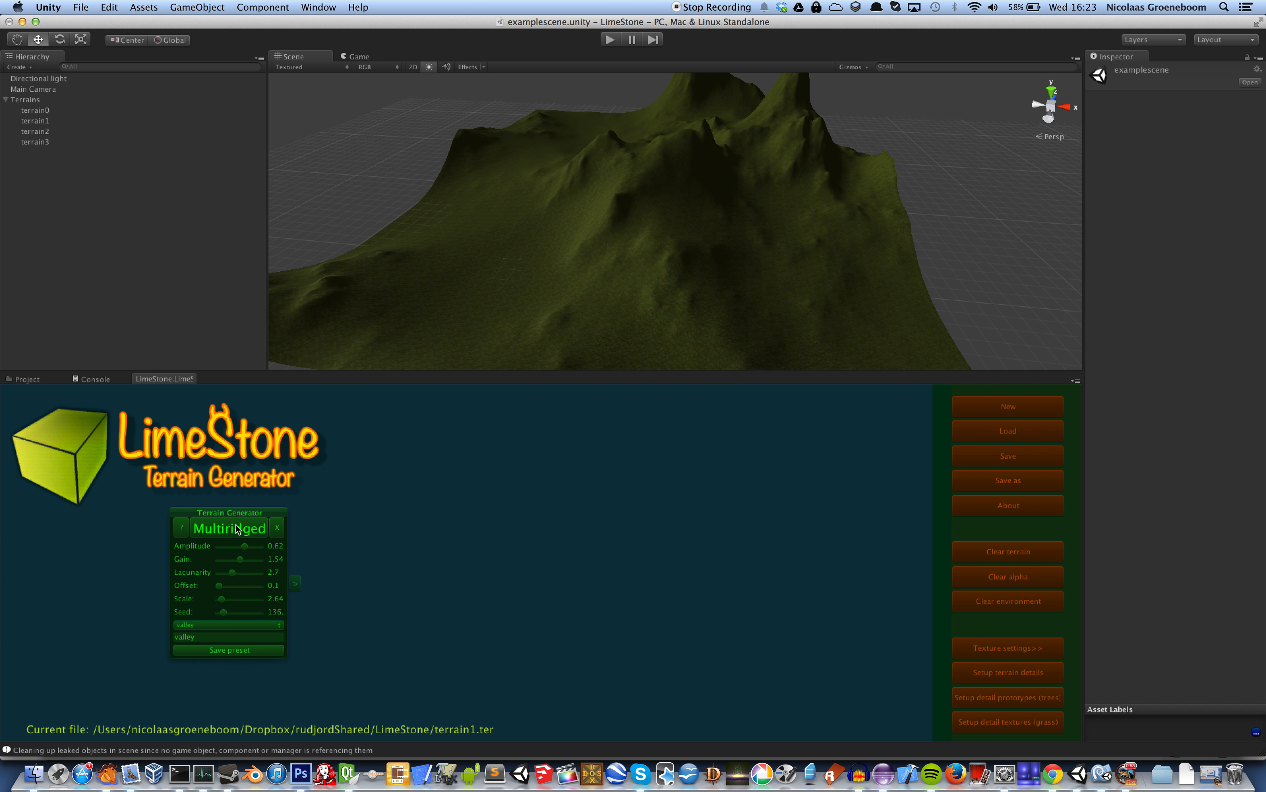
left_click(235, 525)
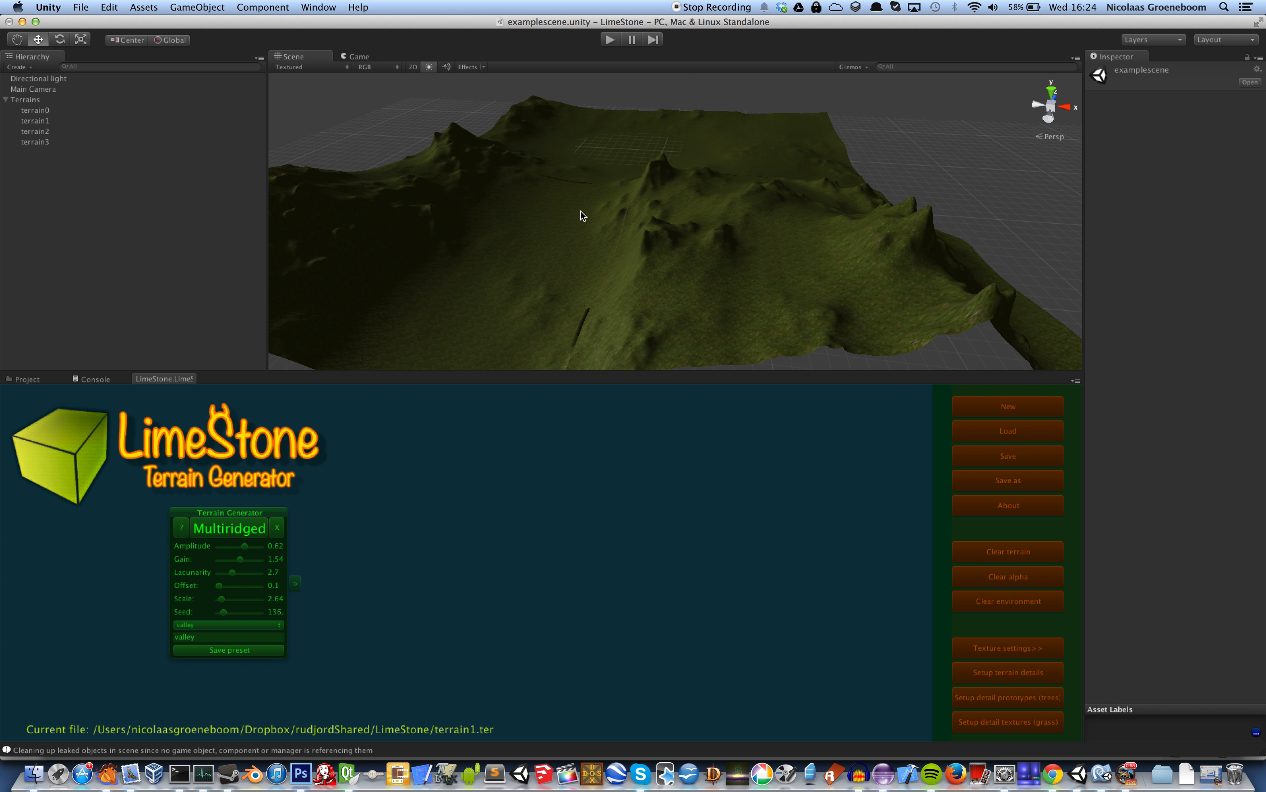
Load the Small ridges preset into the Multiridged generator and recalculate the terrain
left_click(274, 625)
left_click(246, 634)
left_click(252, 529)
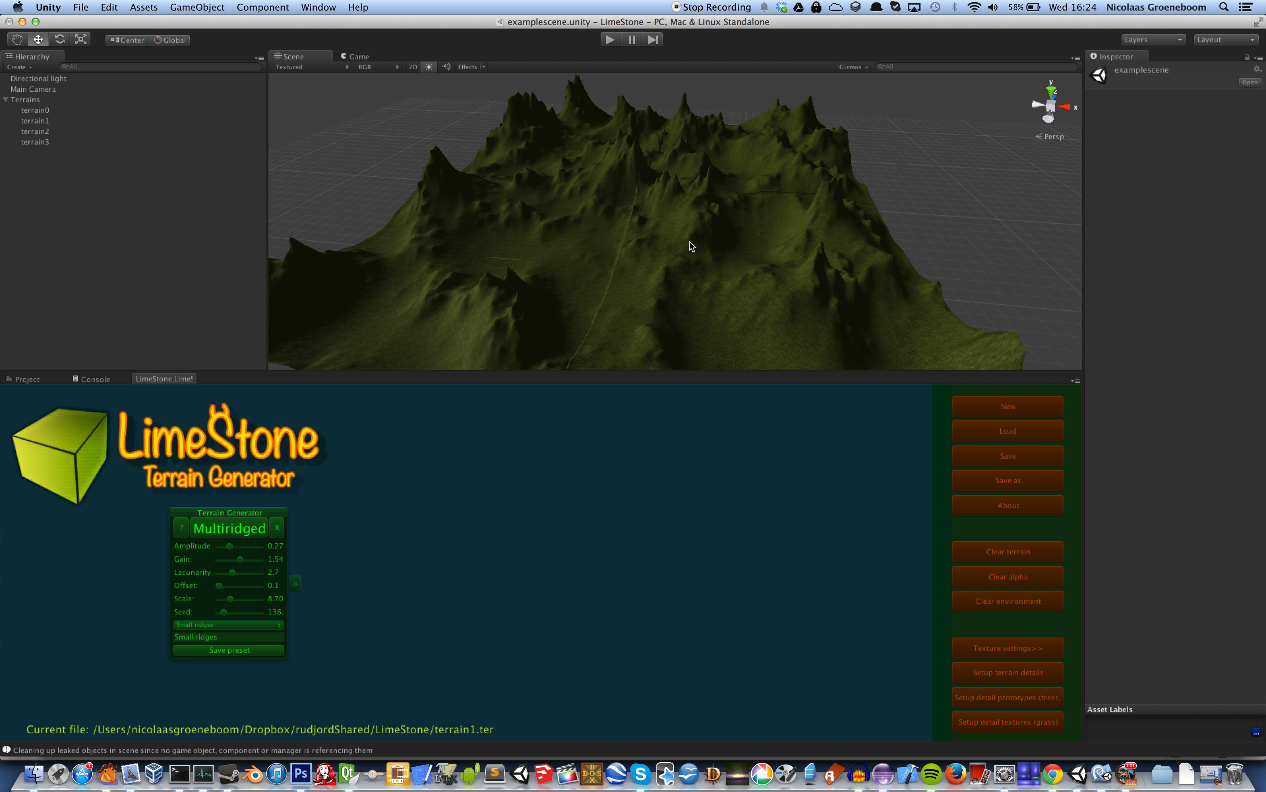
Insert the alpha snippet with Height, Curvature, Normal and Override nodes, and texture the terrain from its final Override node
left_click_drag(420, 664, 547, 424)
right_click(289, 539)
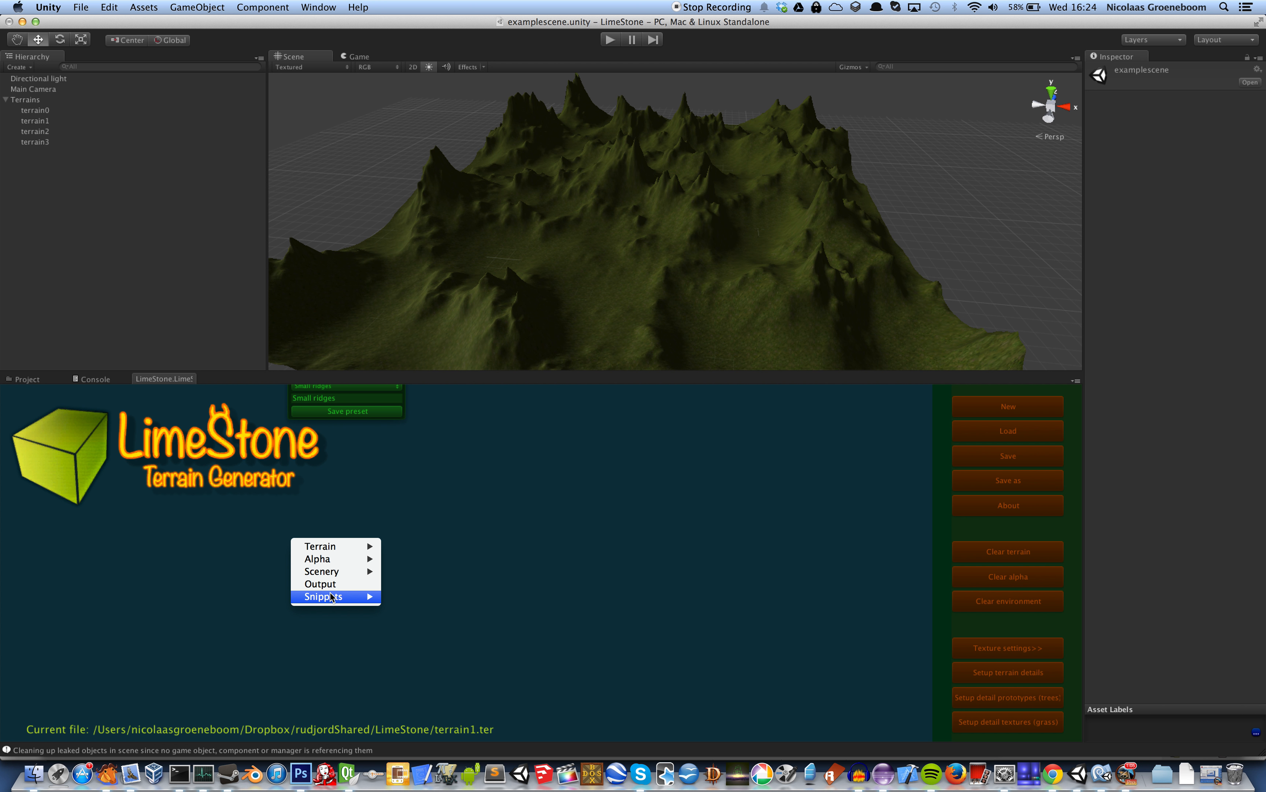
mouse_move(334, 597)
left_click(428, 597)
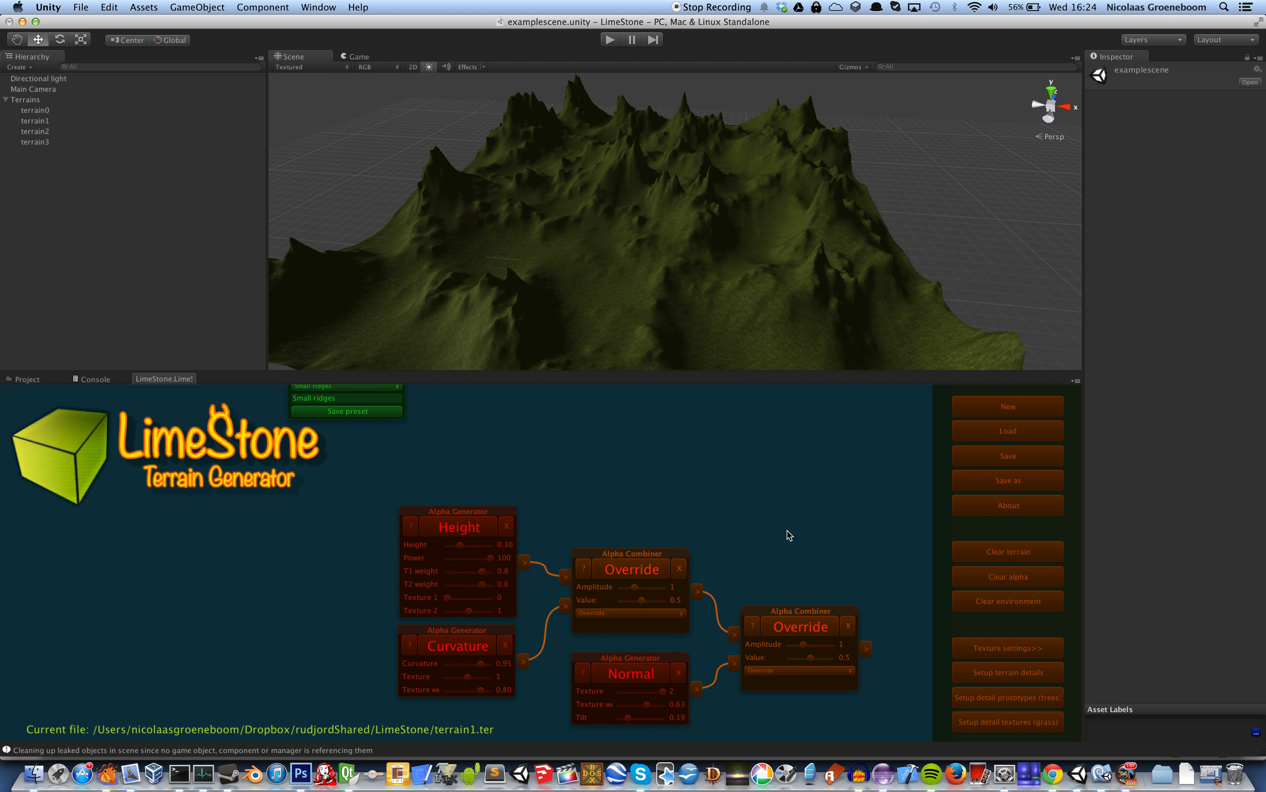
left_click(804, 630)
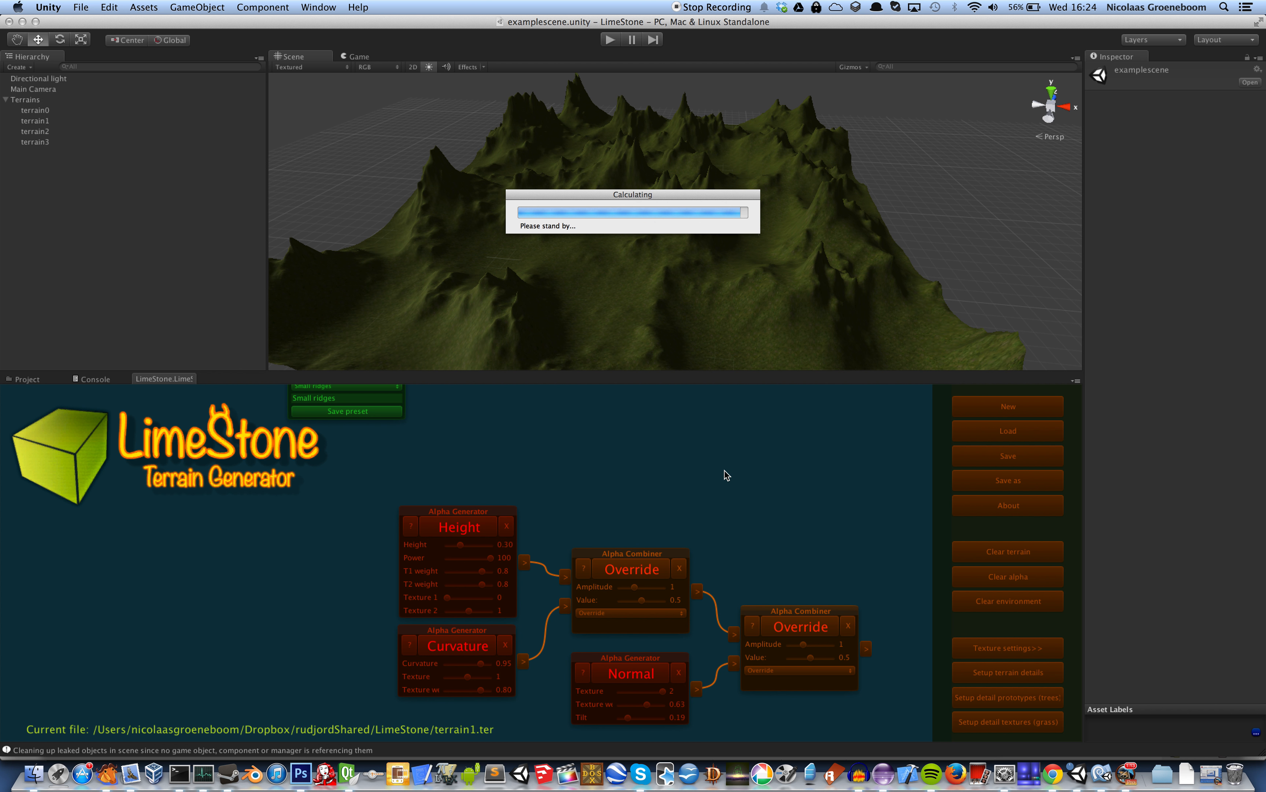
left_click(617, 467)
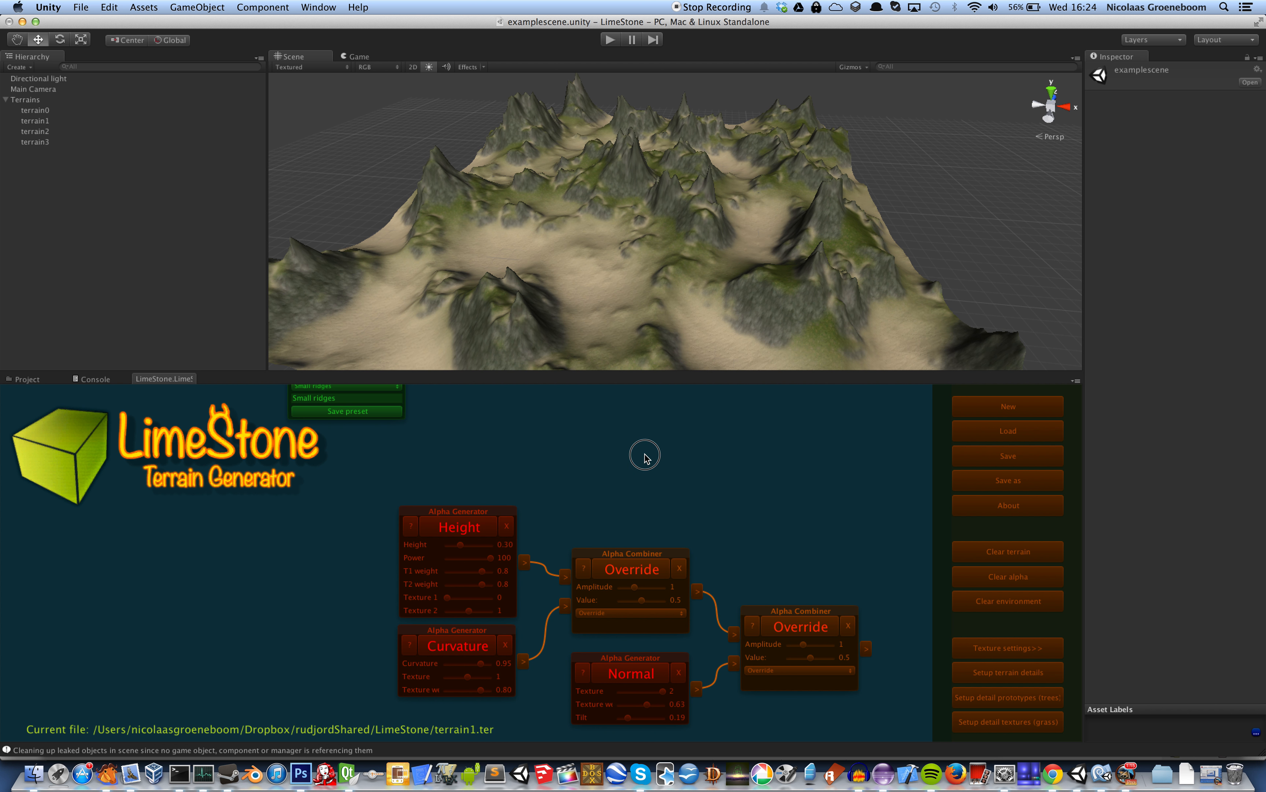
Add a Terrain Filter node and place it beside the Multiridged generator with some space between them
scroll(644, 452, "up", 5)
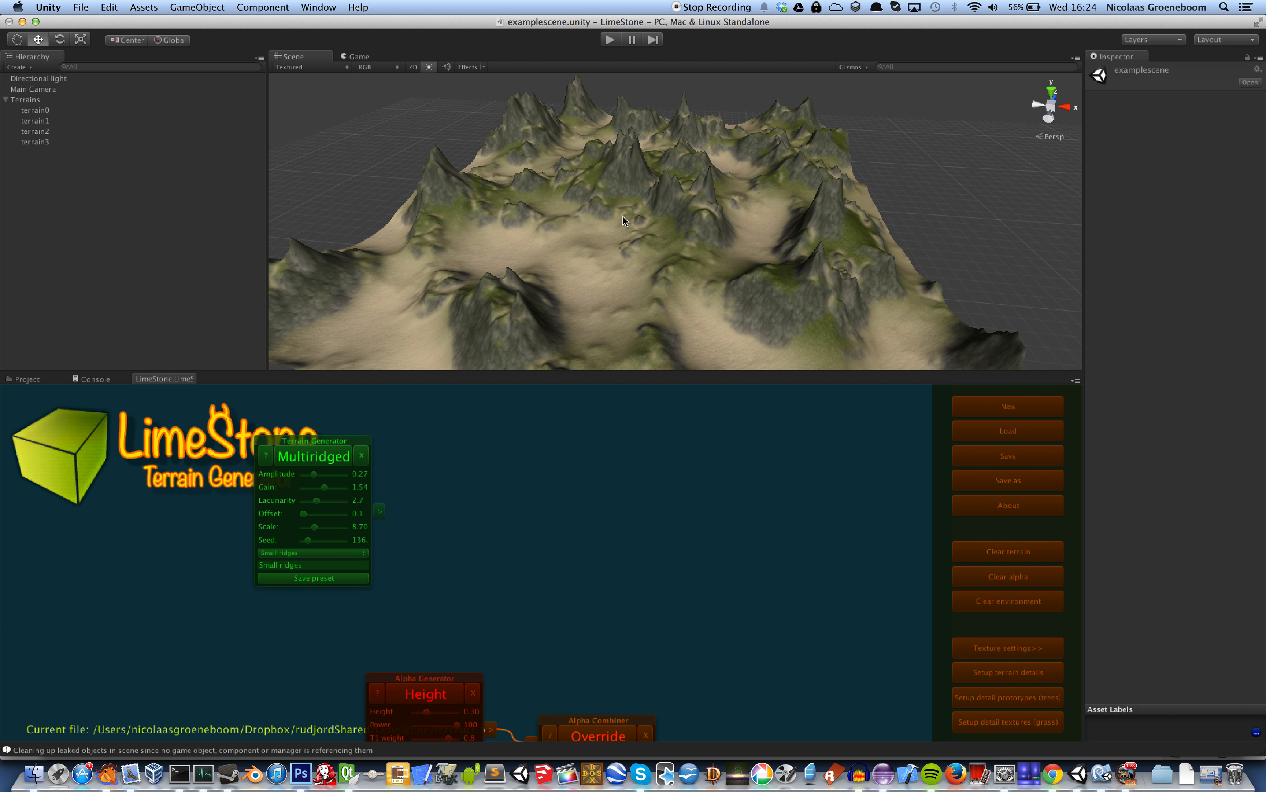
right_click(456, 439)
left_click(439, 436)
right_click(438, 437)
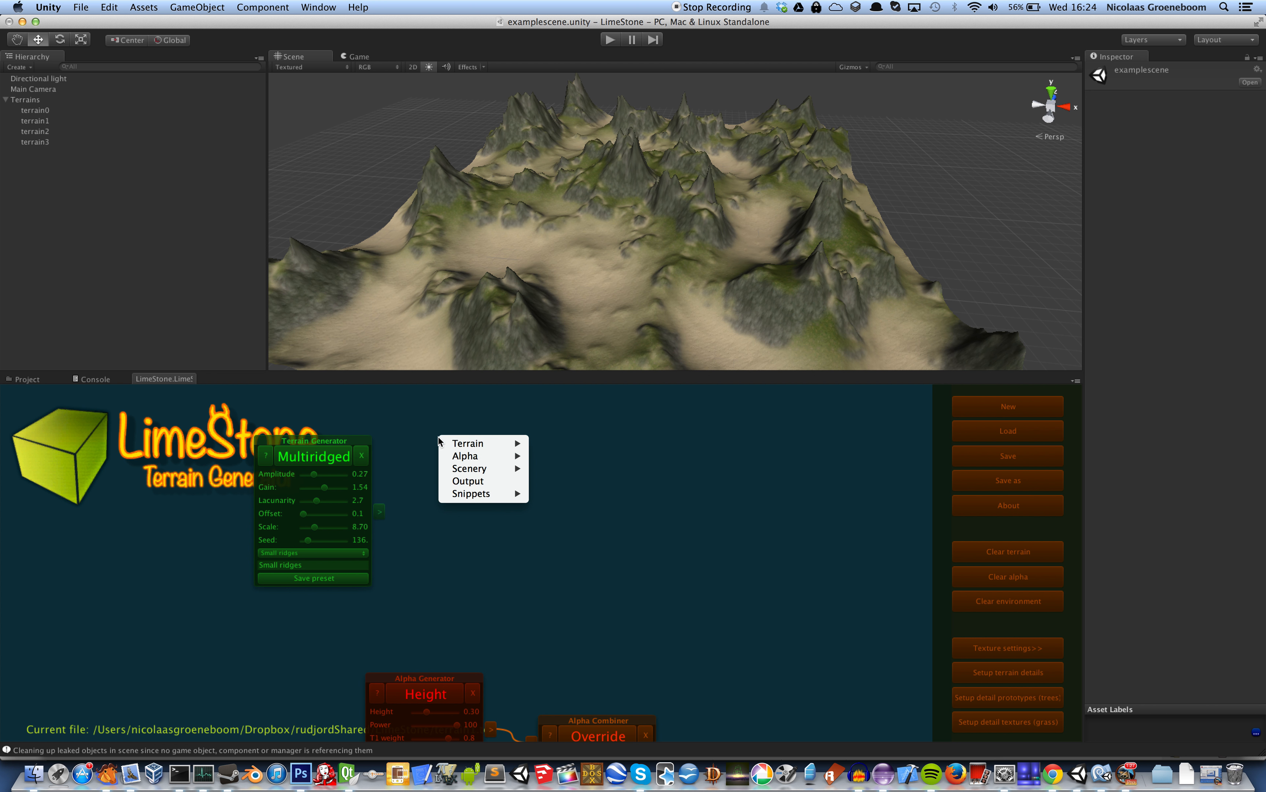
mouse_move(459, 443)
left_click(555, 480)
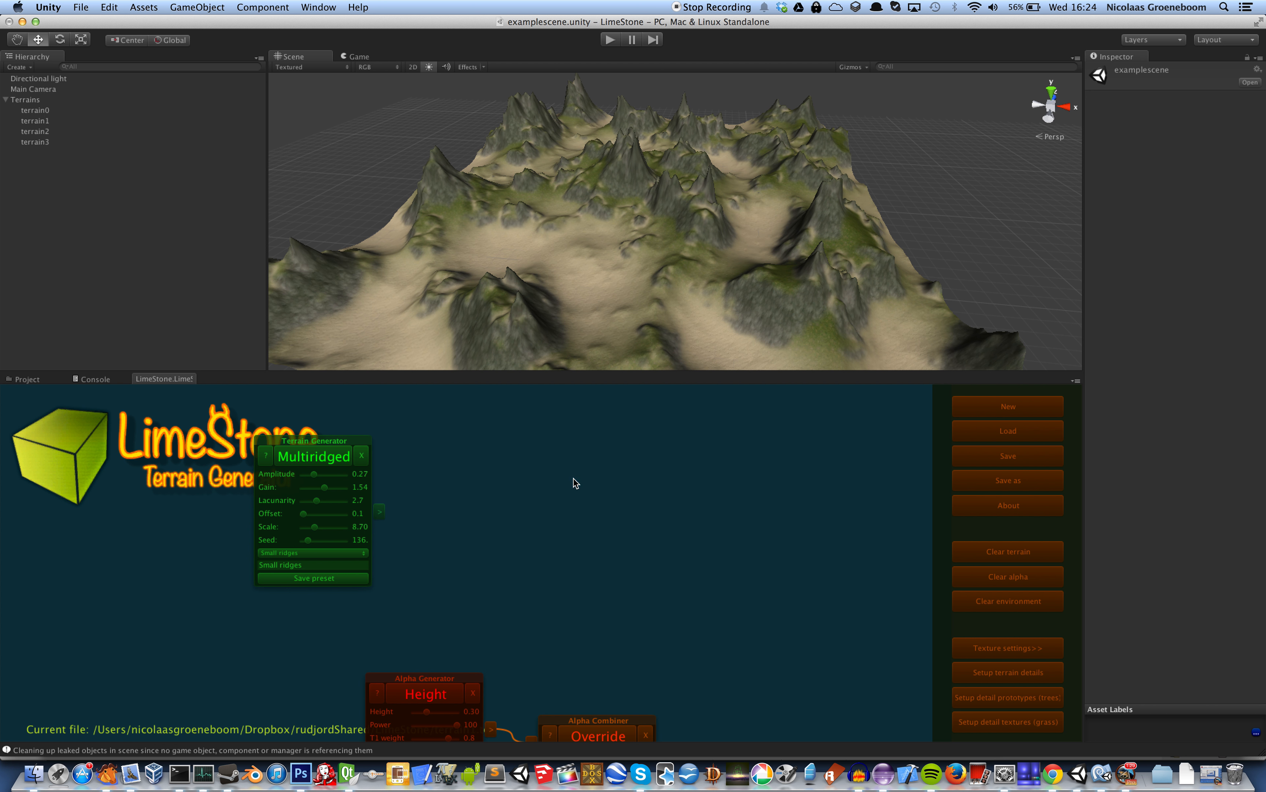
left_click(523, 444)
left_click_drag(524, 444, 566, 444)
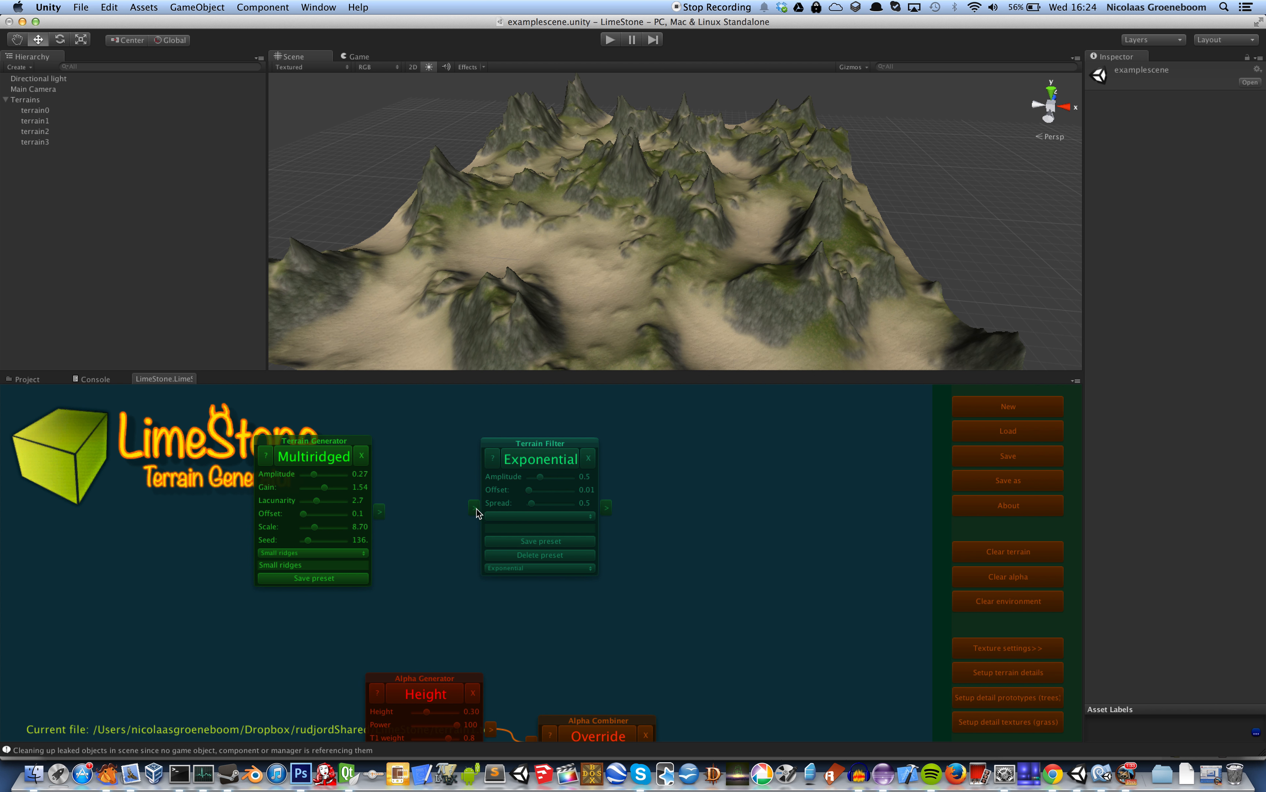
Connect the Multiridged generator's output to the input of the Exponential filter
left_click_drag(380, 511, 474, 509)
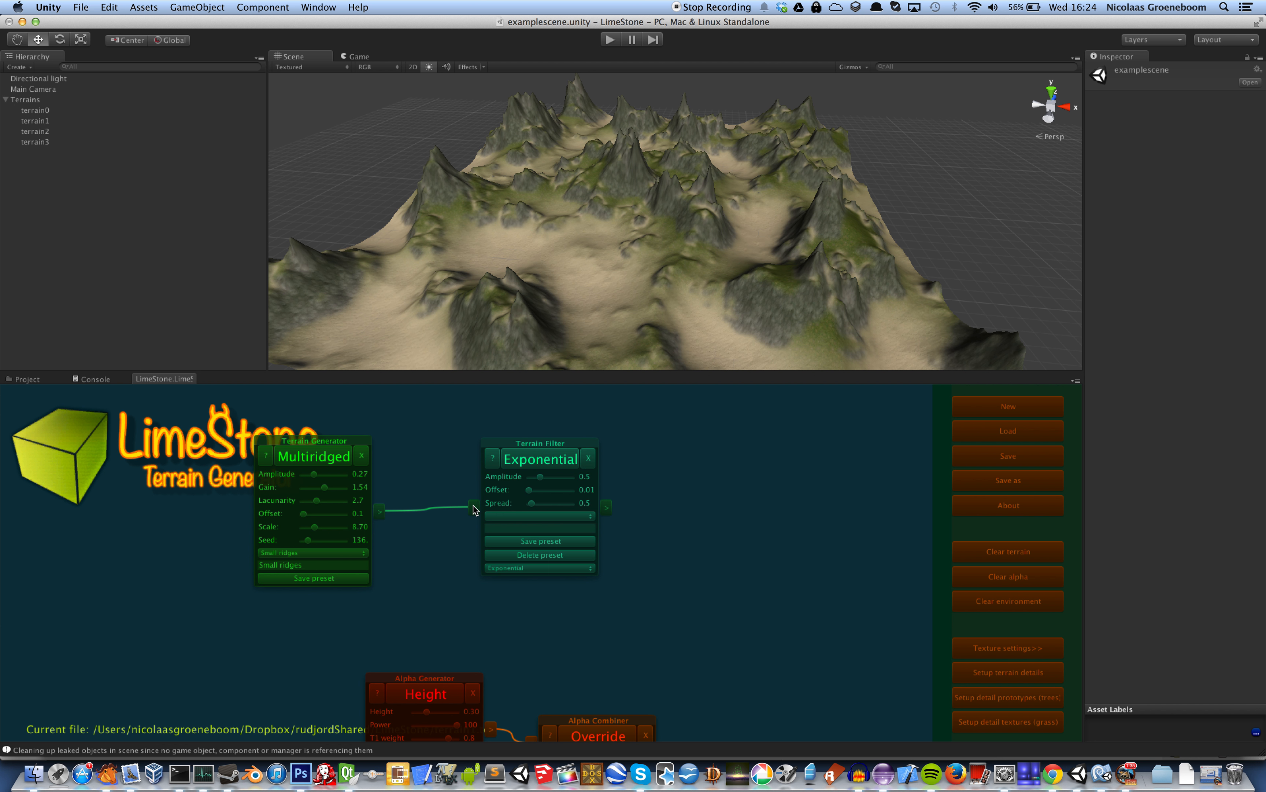
left_click_drag(480, 596, 454, 472)
left_click(353, 392)
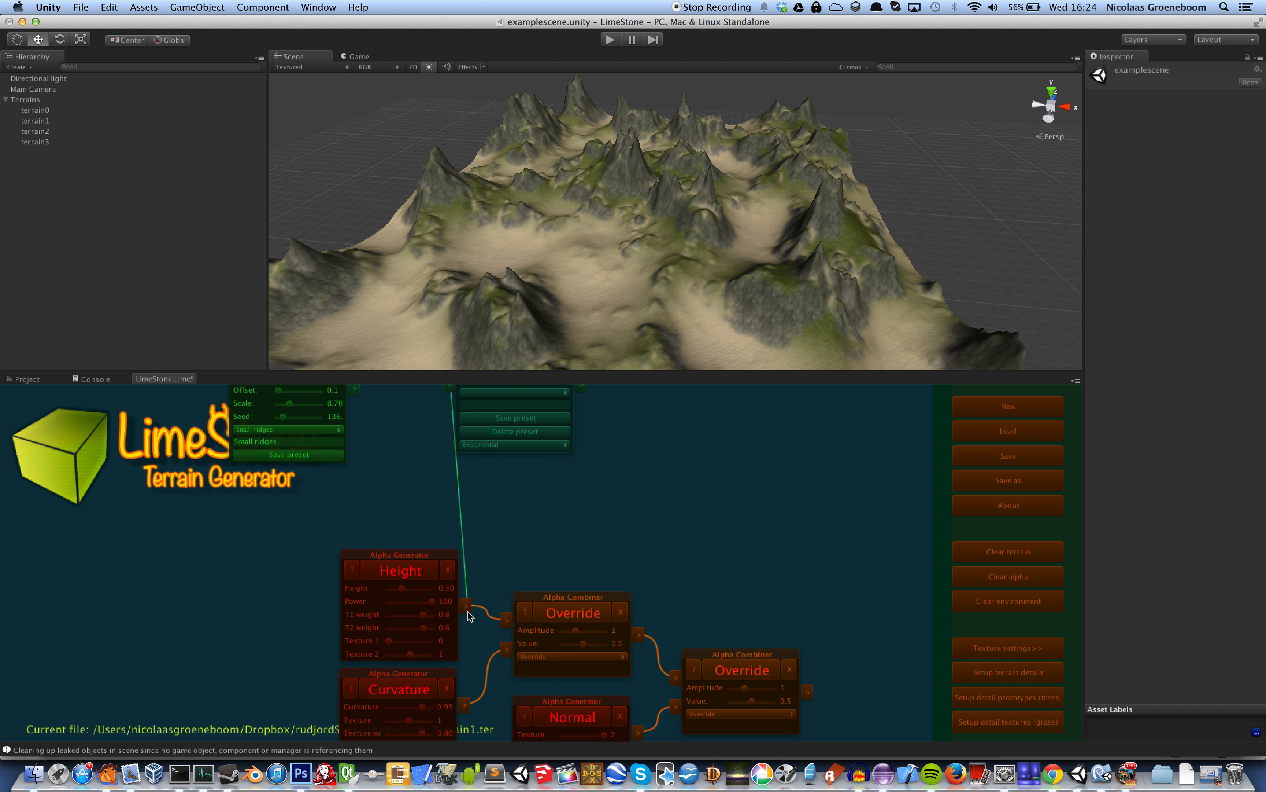
left_click(354, 391)
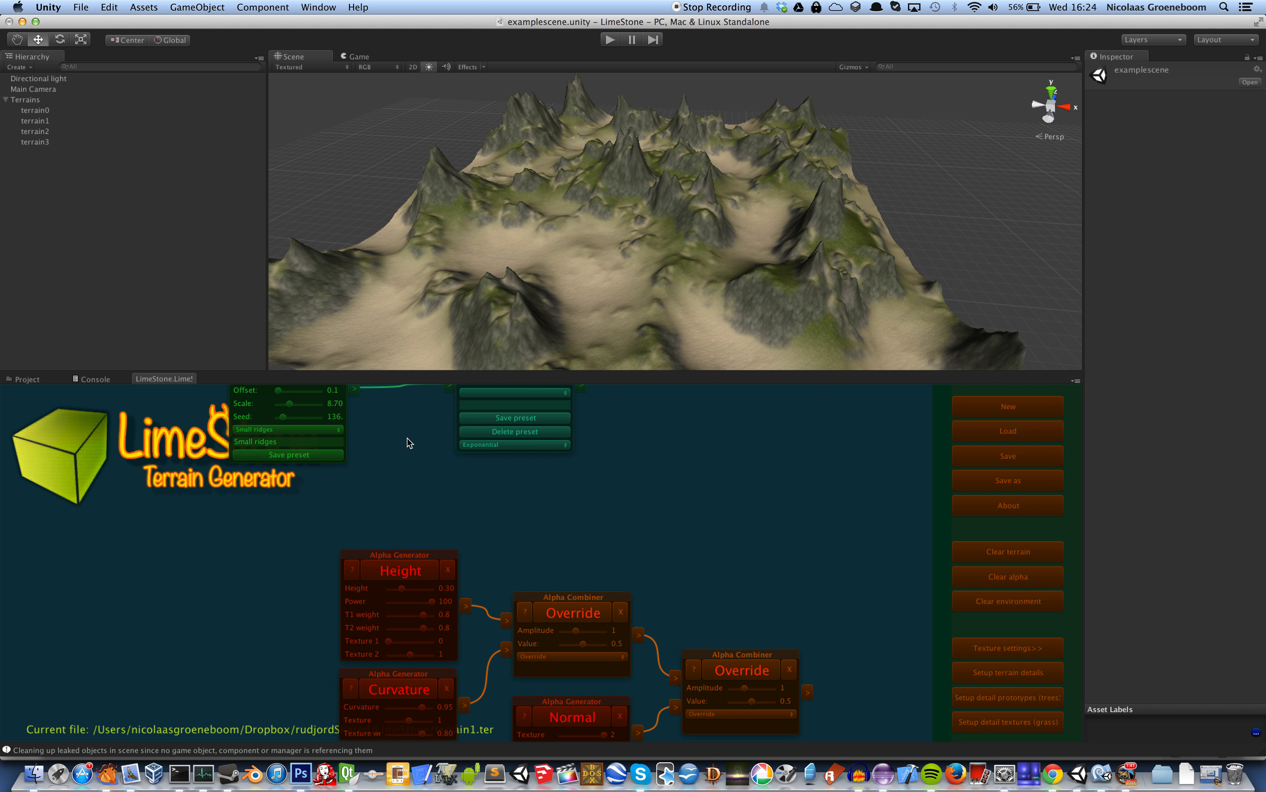
Apply the Inverse holes preset to the Exponential filter, and regenerate both the terrain and its texturing
left_click_drag(408, 448, 400, 520)
left_click_drag(715, 454, 684, 546)
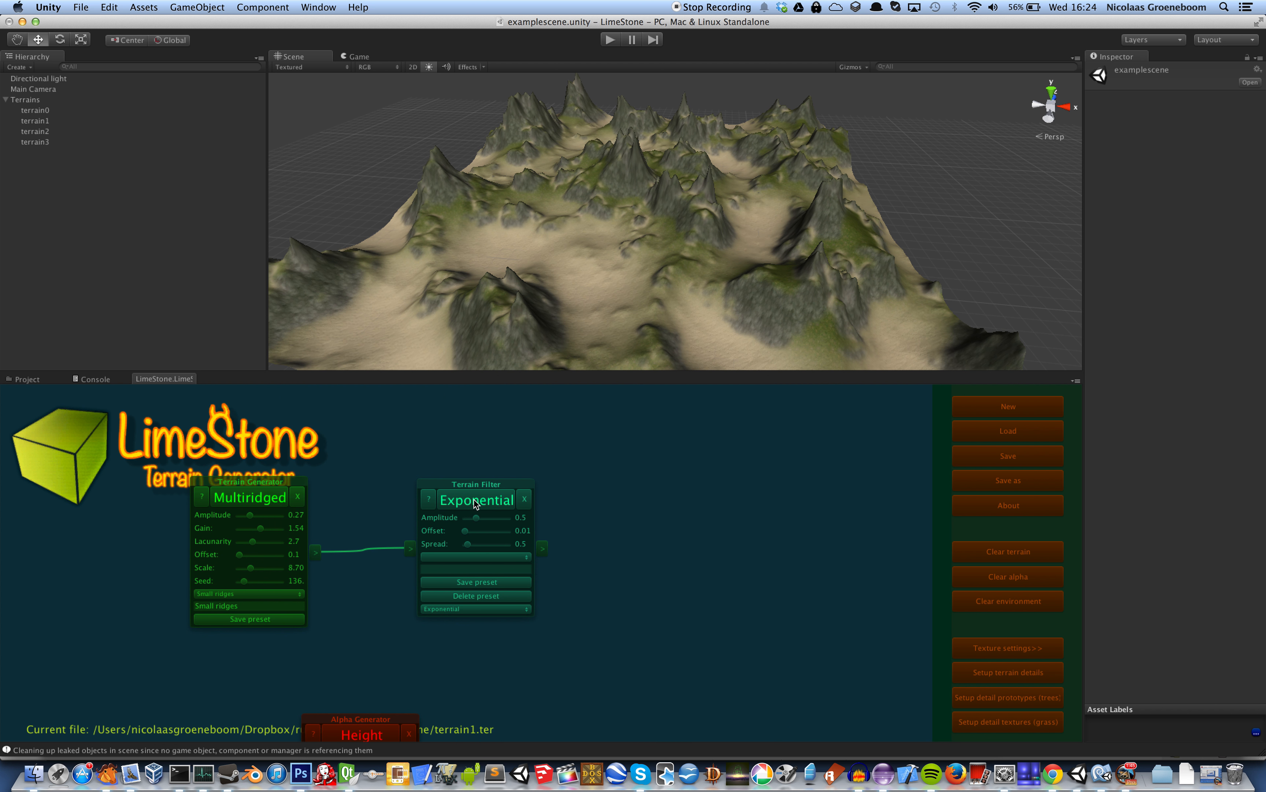
left_click(526, 557)
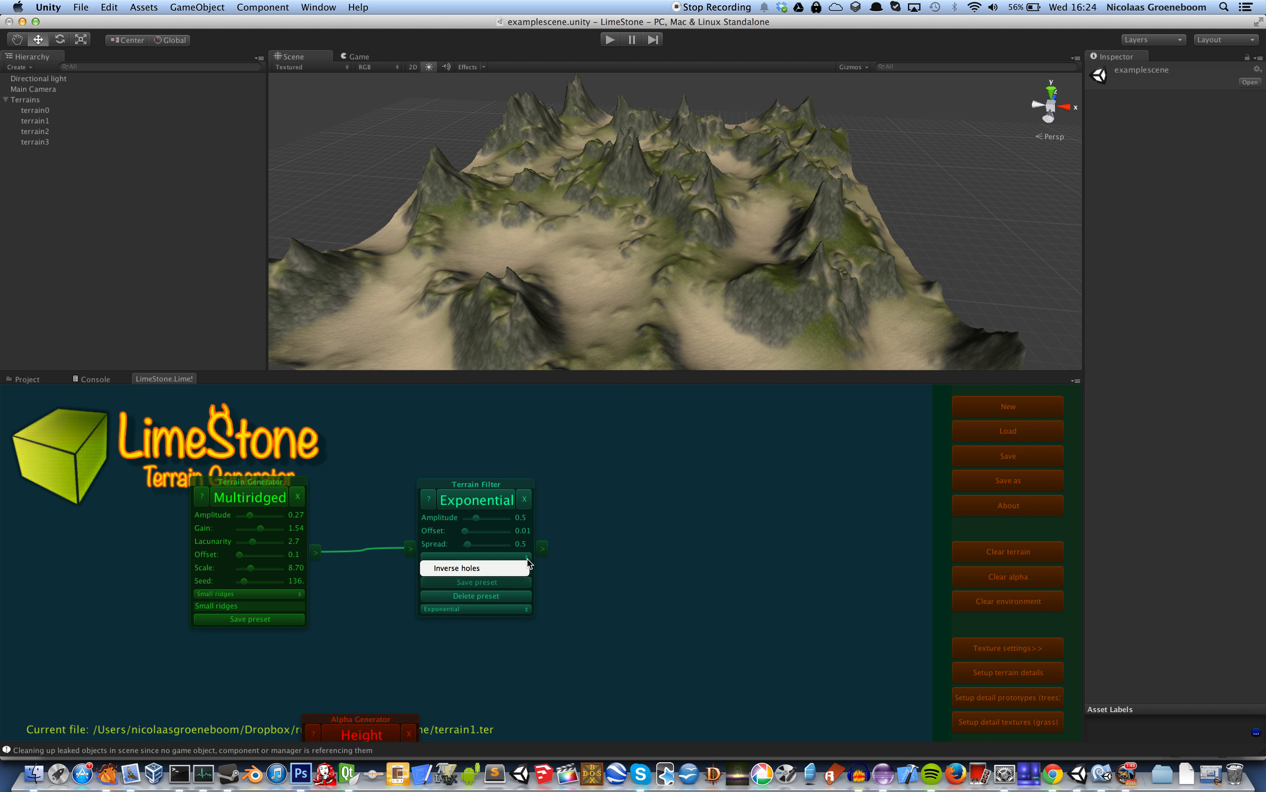
left_click(492, 568)
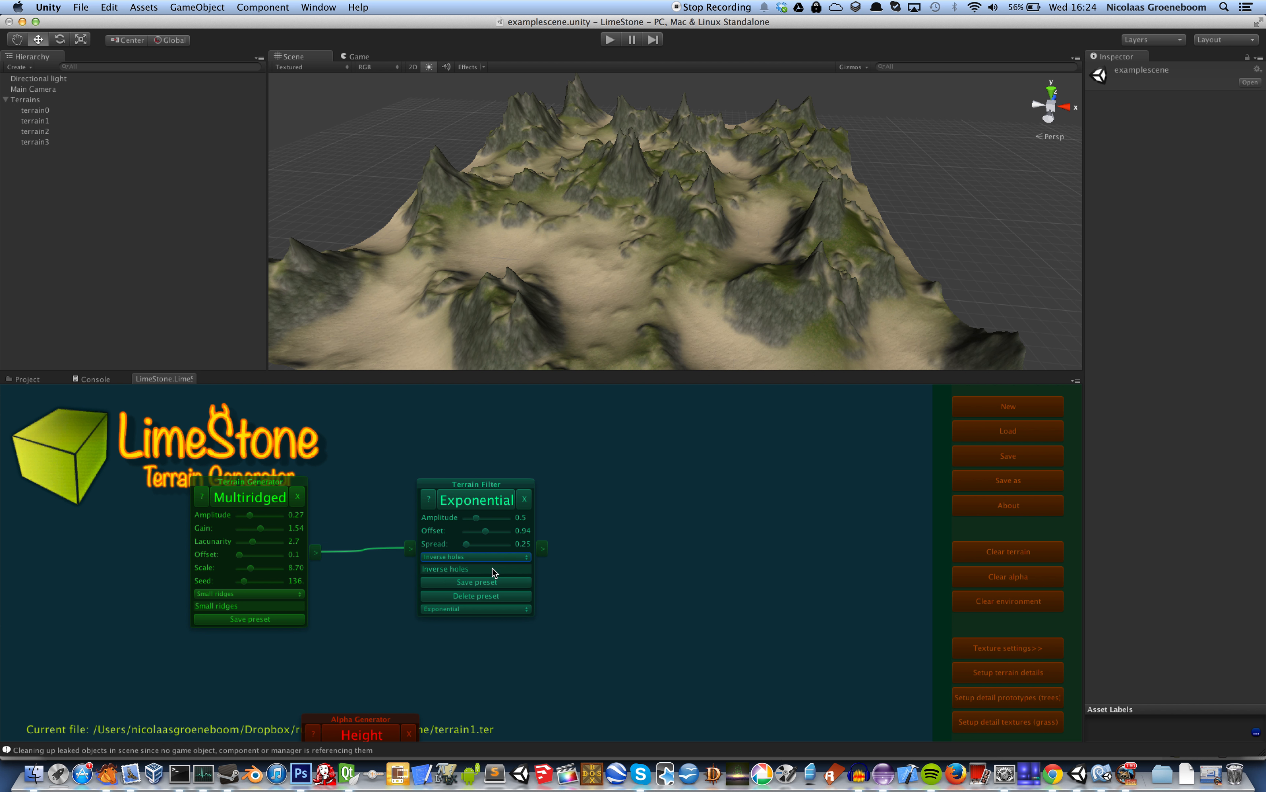
left_click(482, 502)
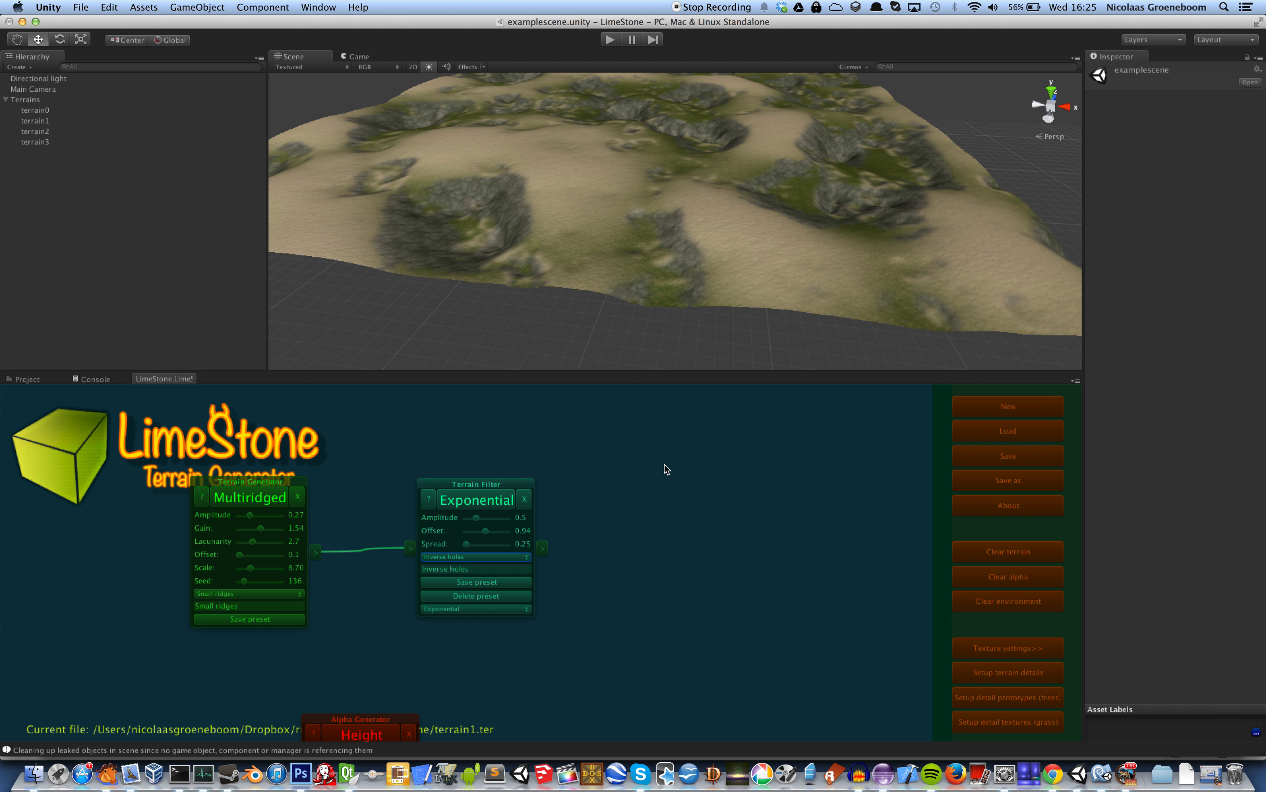
left_click_drag(682, 615, 650, 491)
left_click(662, 702)
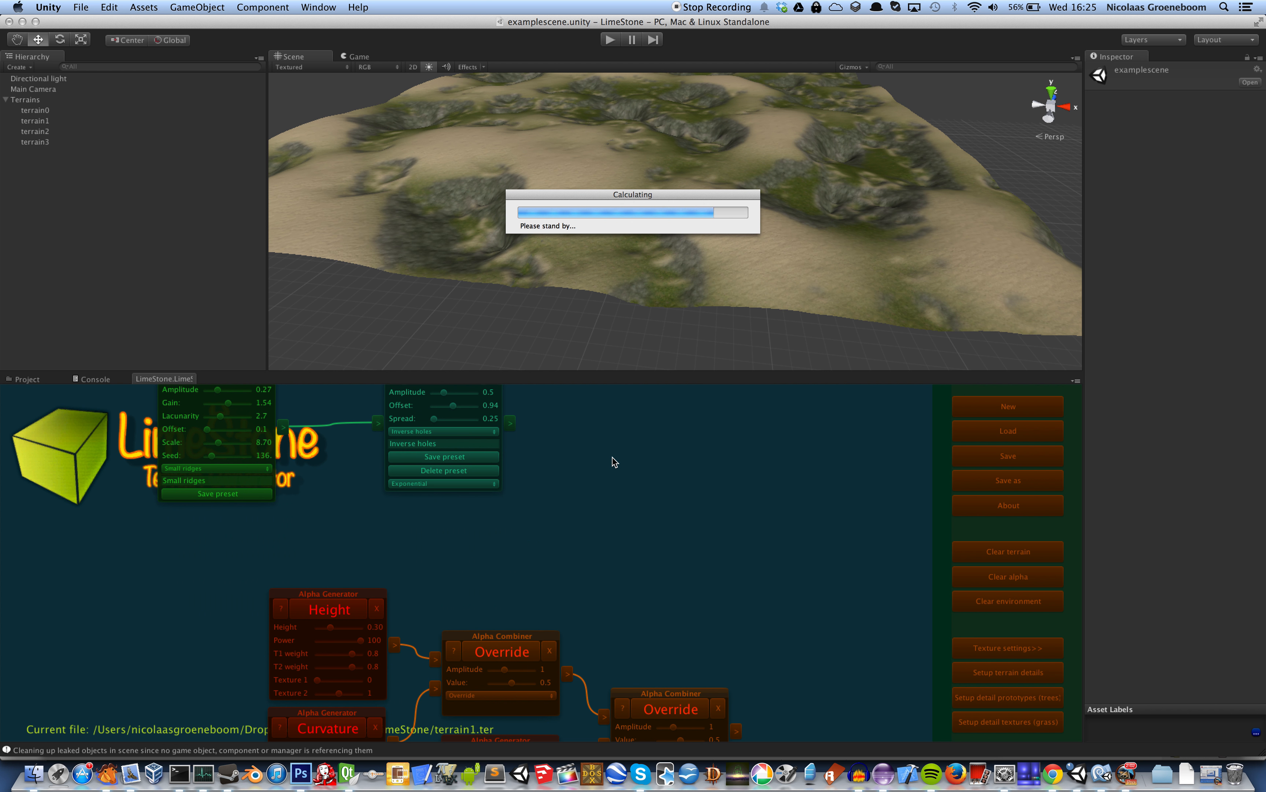
Change the terrain filter type to Minmax and set Min to 0 and Max to about 1.46, recalculating the terrain
left_click_drag(605, 422, 667, 531)
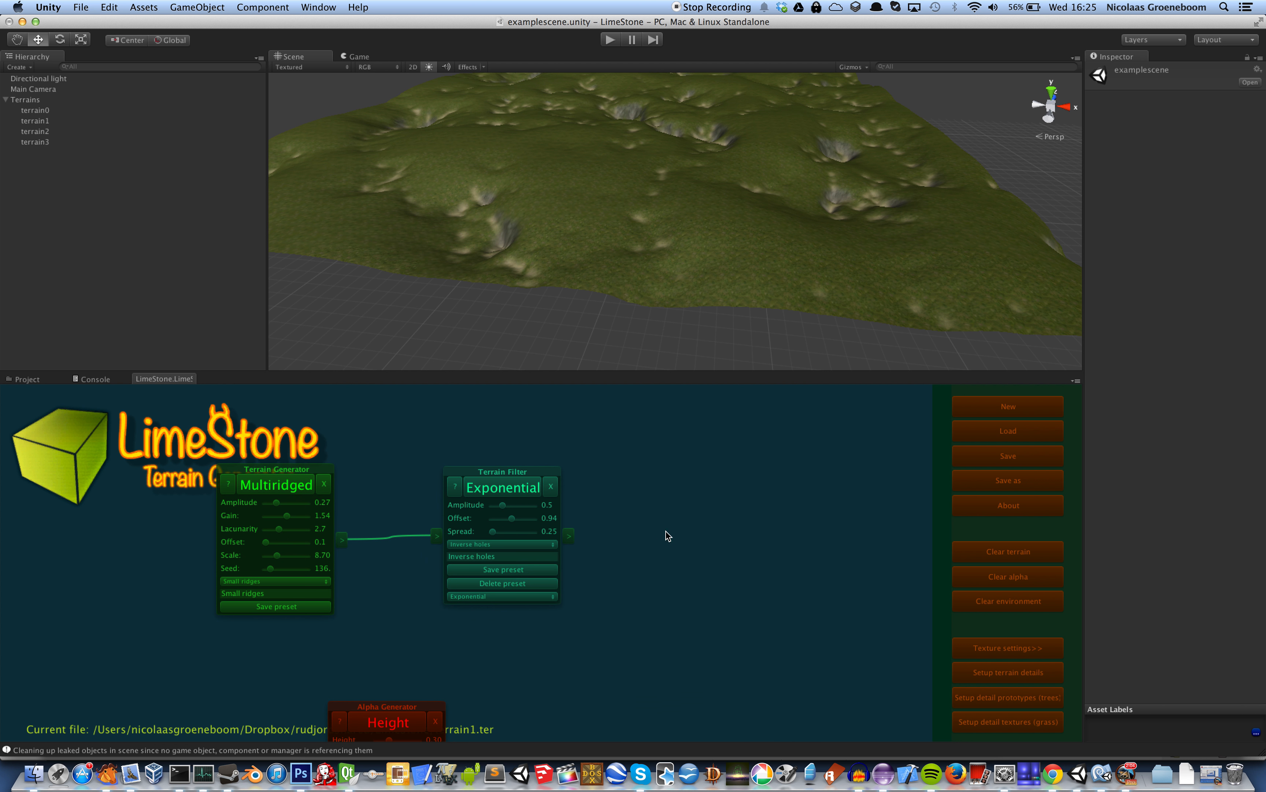
left_click(549, 596)
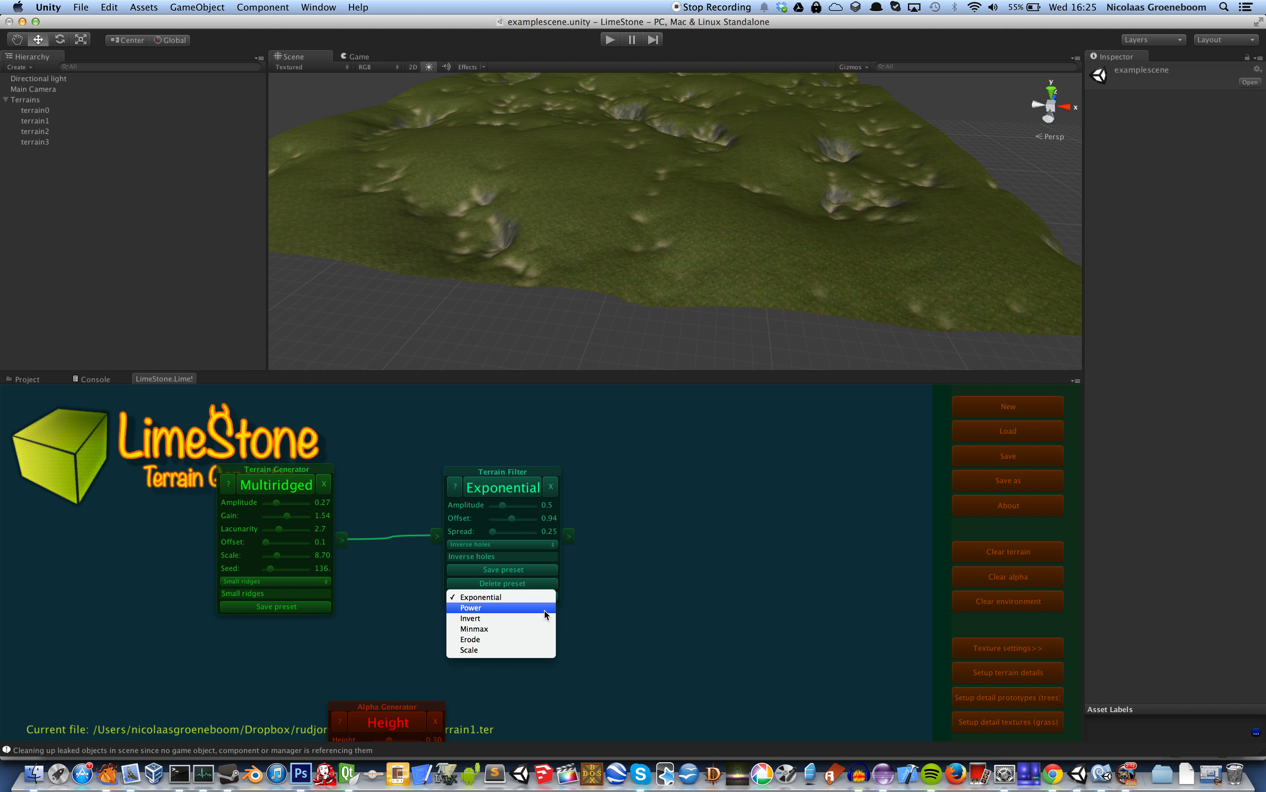
left_click(540, 628)
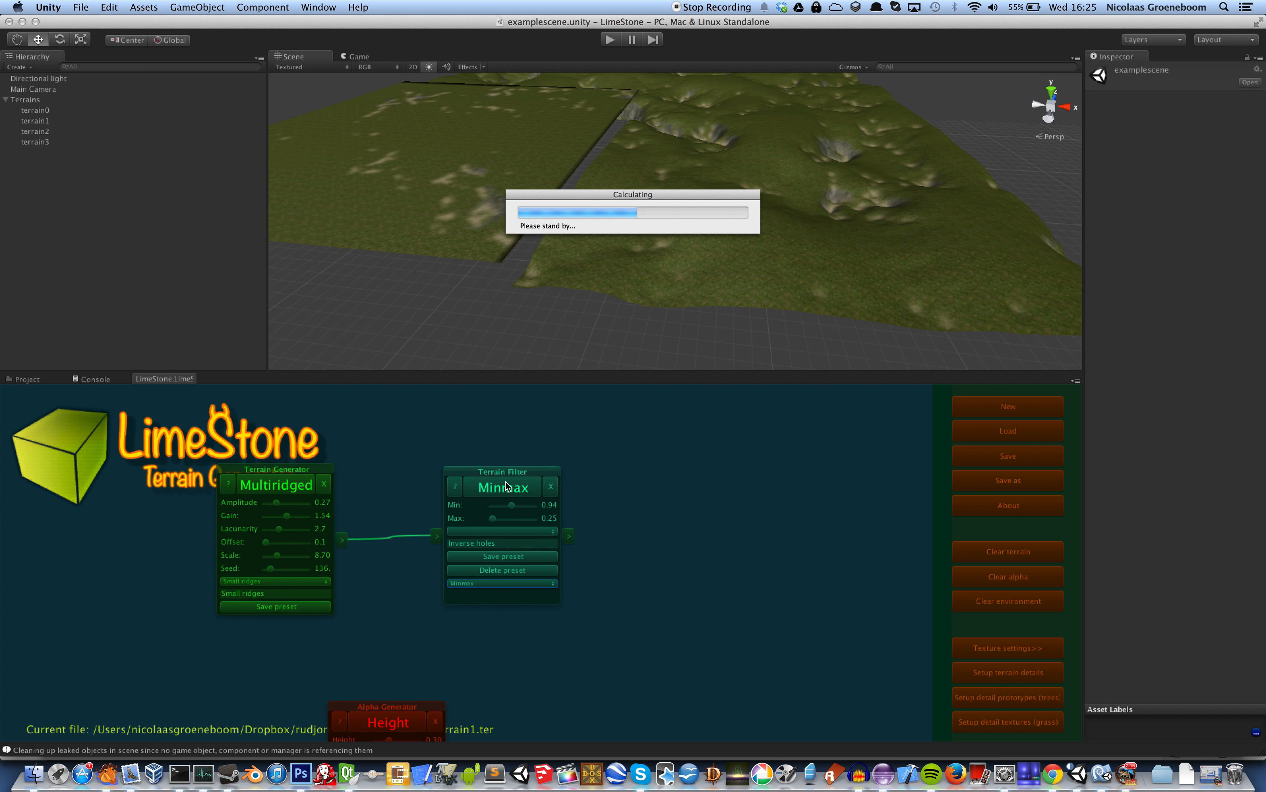
mouse_move(511, 506)
left_mouse_down()
mouse_move(485, 507)
mouse_move(496, 519)
left_mouse_up()
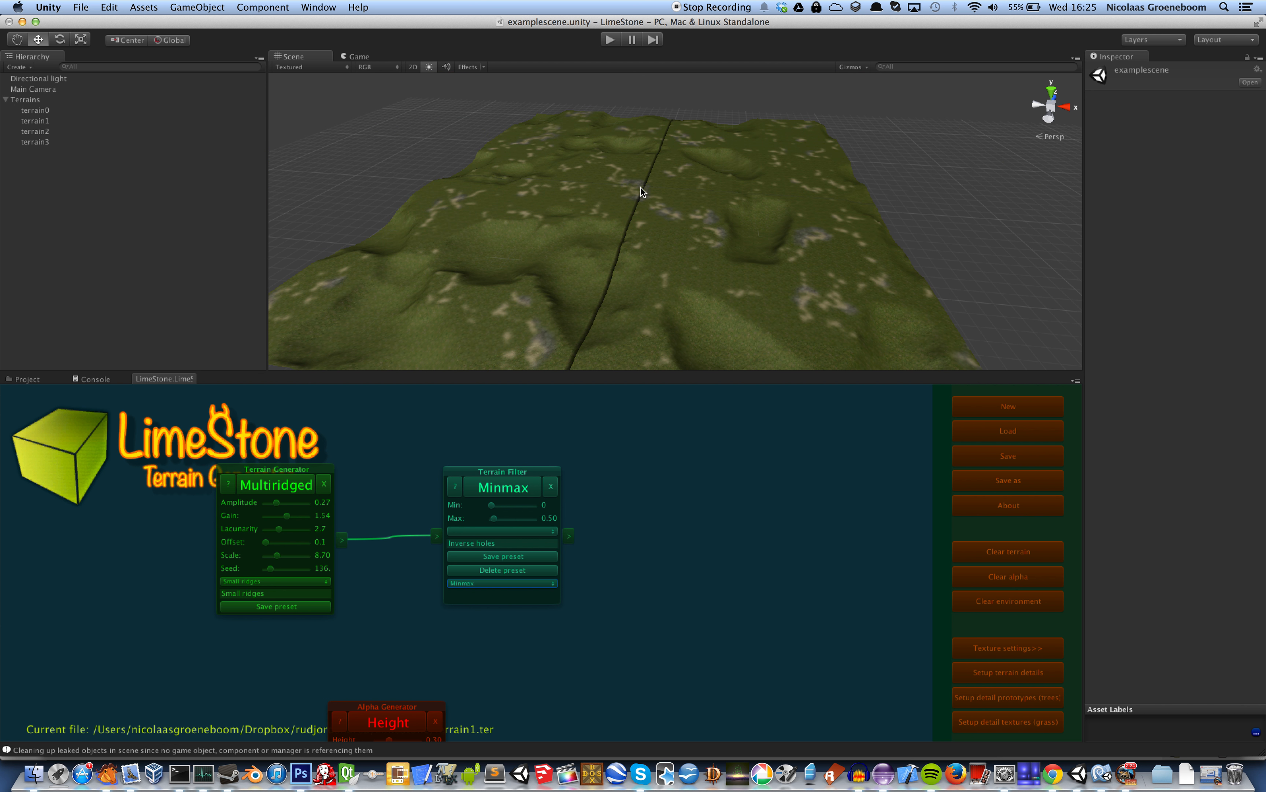
left_click_drag(493, 520, 495, 520)
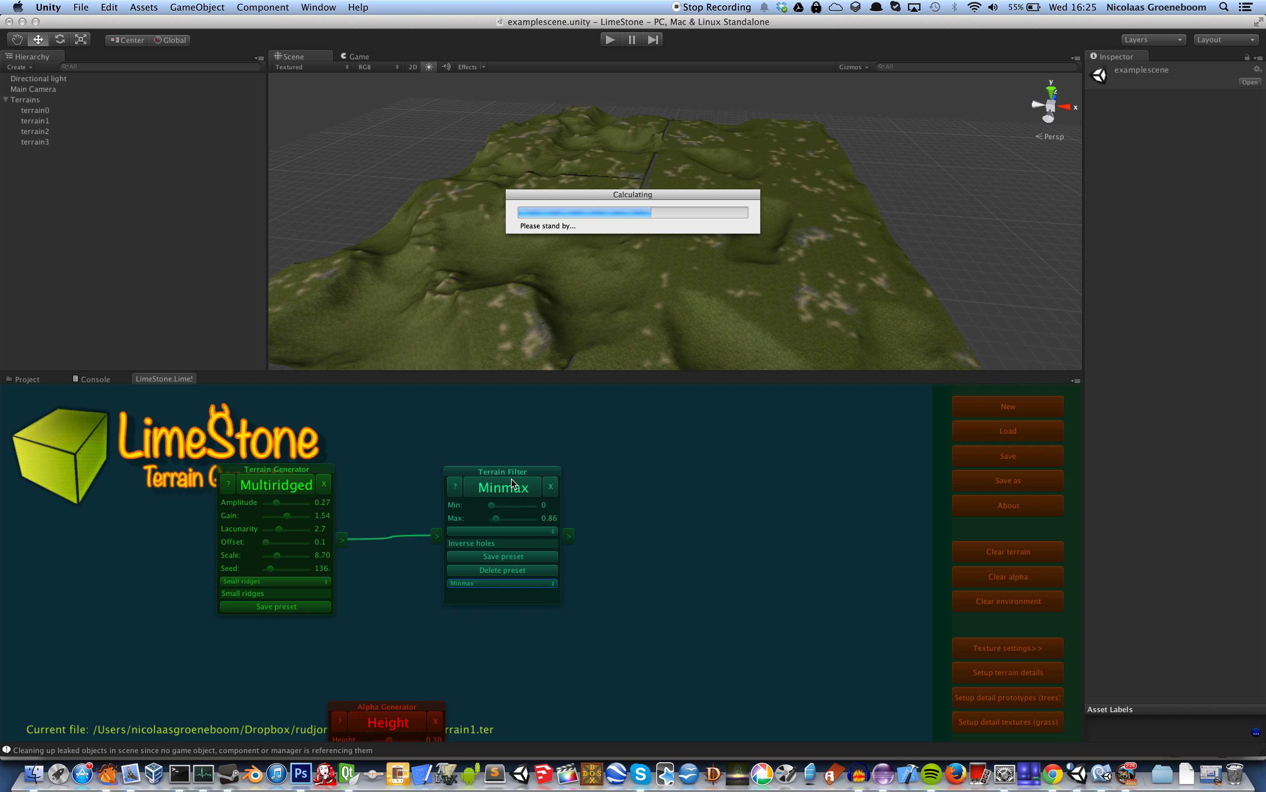
left_click_drag(495, 517, 502, 518)
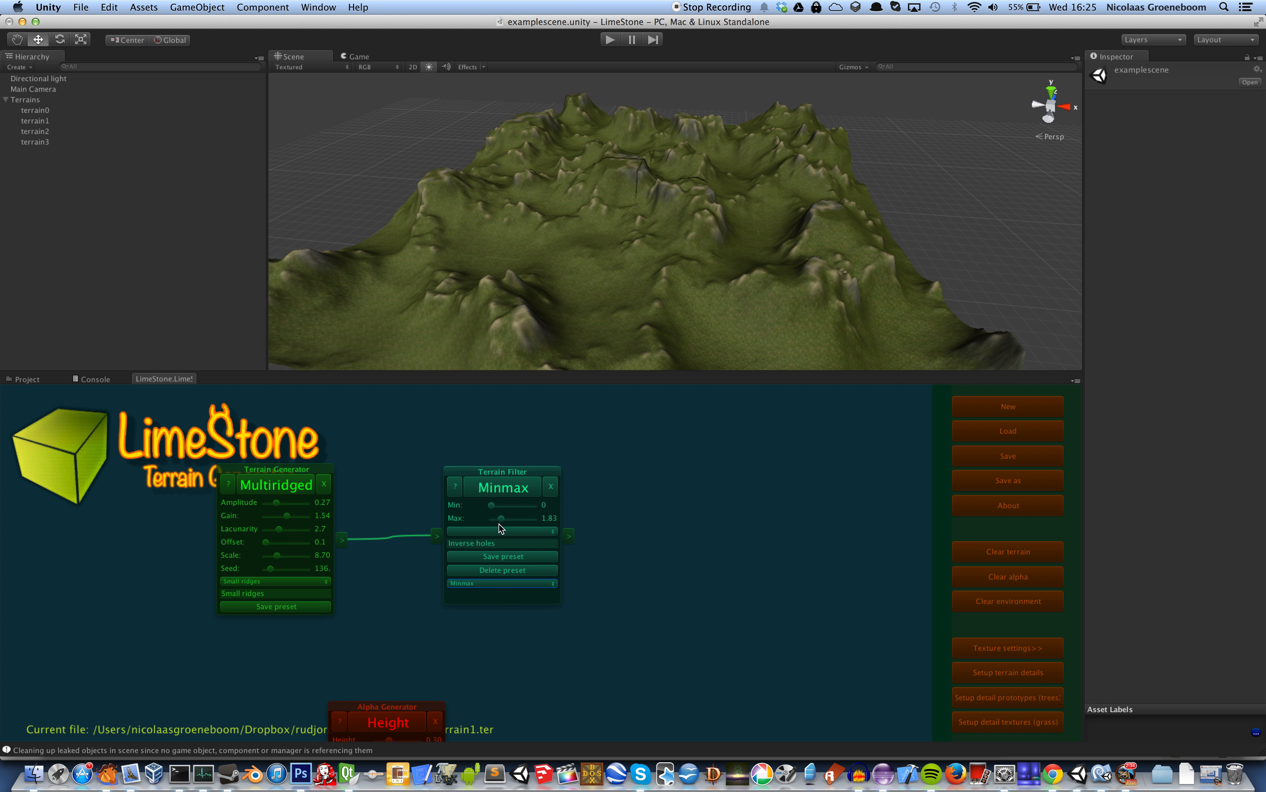
left_click_drag(499, 523, 498, 525)
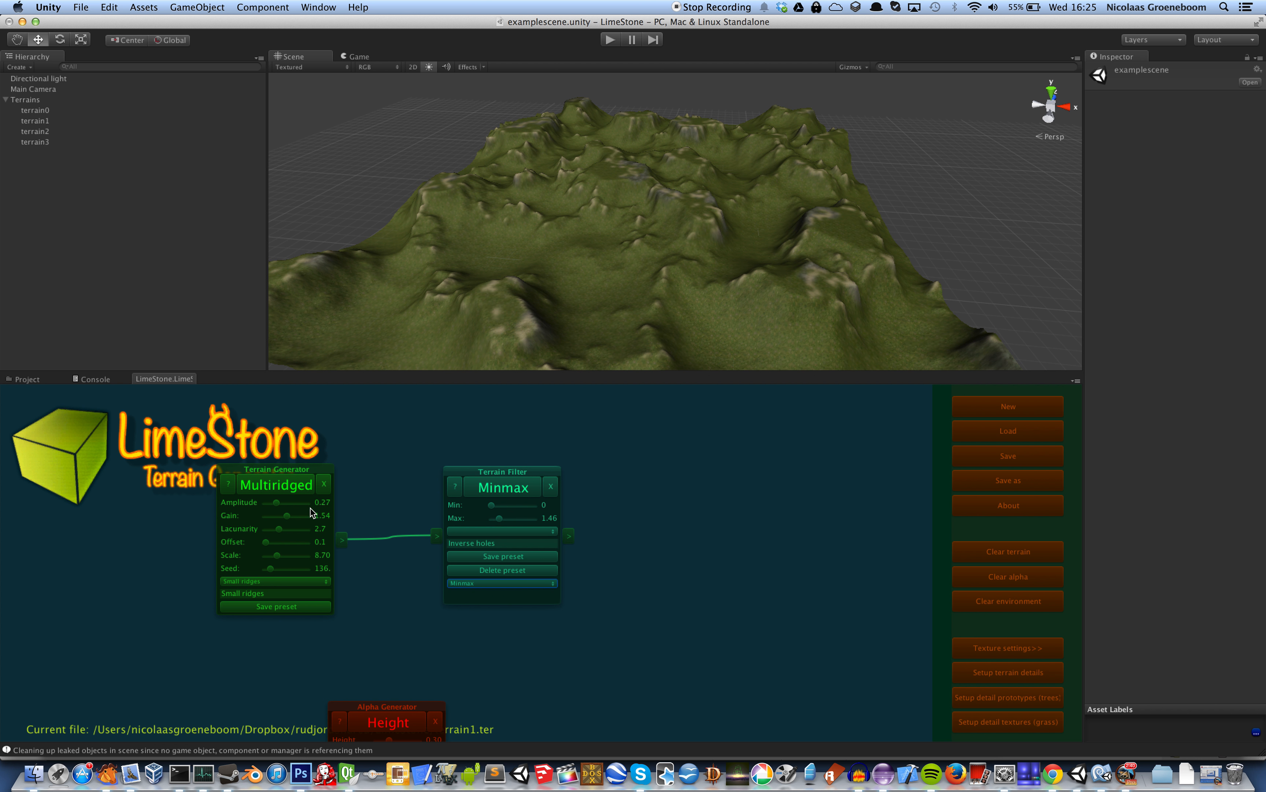
Set the Multiridged amplitude to 0.42 and the Minmax filter's Max to 2.07, and regenerate the terrain with its texturing
left_click_drag(276, 506, 284, 506)
left_click_drag(498, 517, 503, 518)
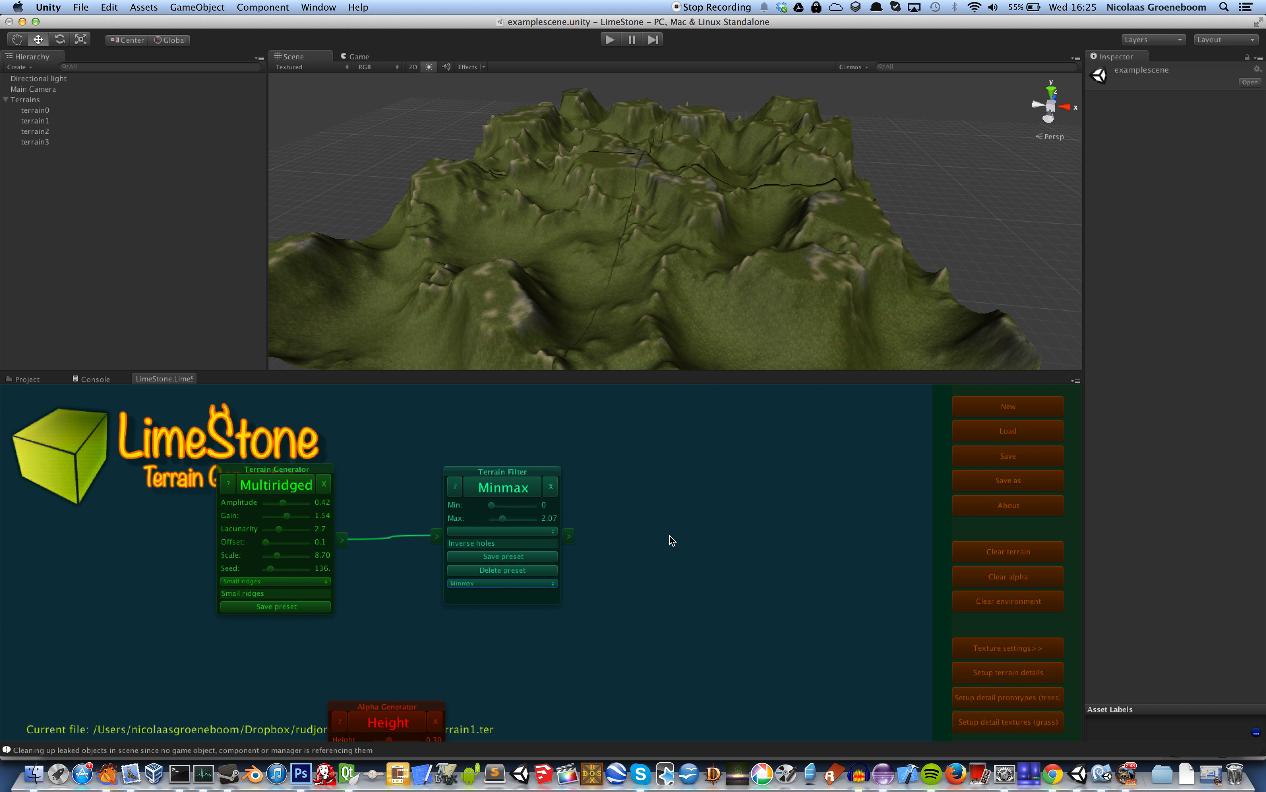
left_click_drag(681, 551, 570, 385)
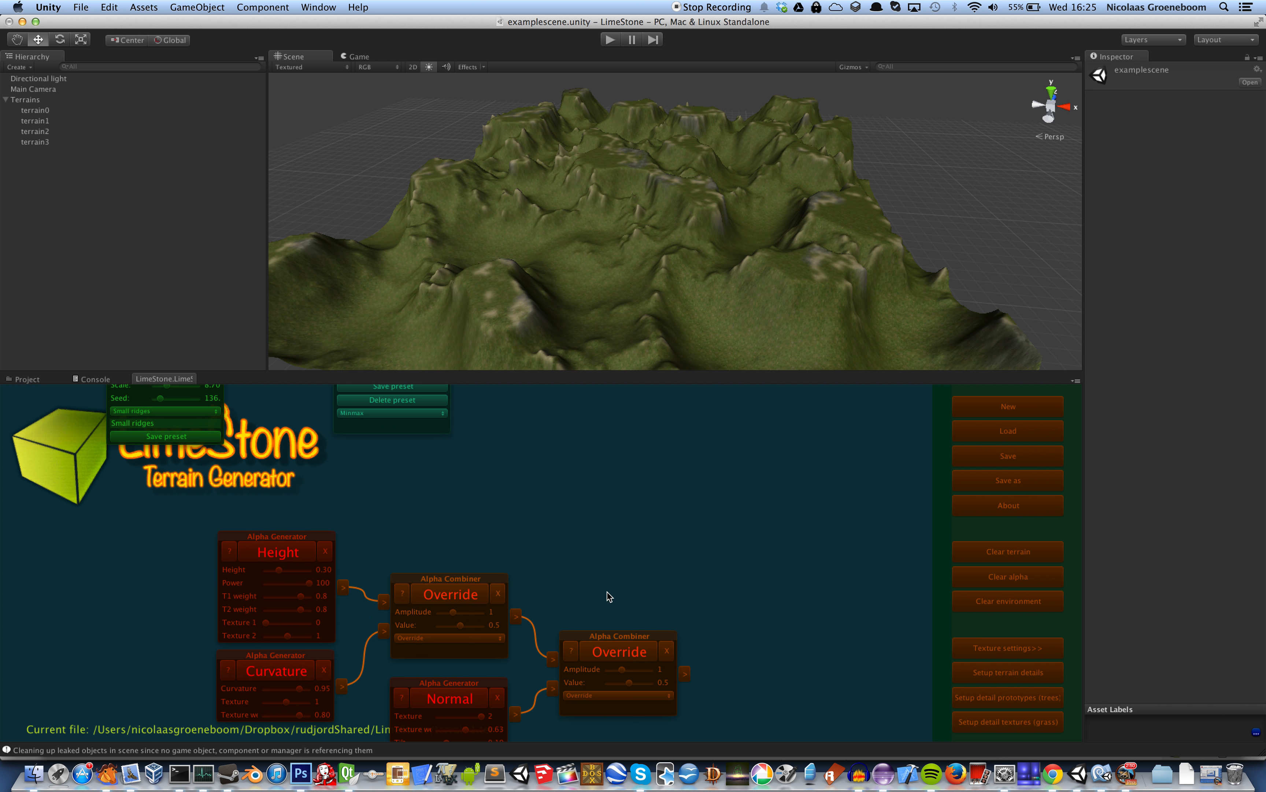
left_click(619, 653)
Move the Multiridged and Minmax nodes upward to free space between them and the alpha nodes
left_click_drag(575, 424, 685, 544)
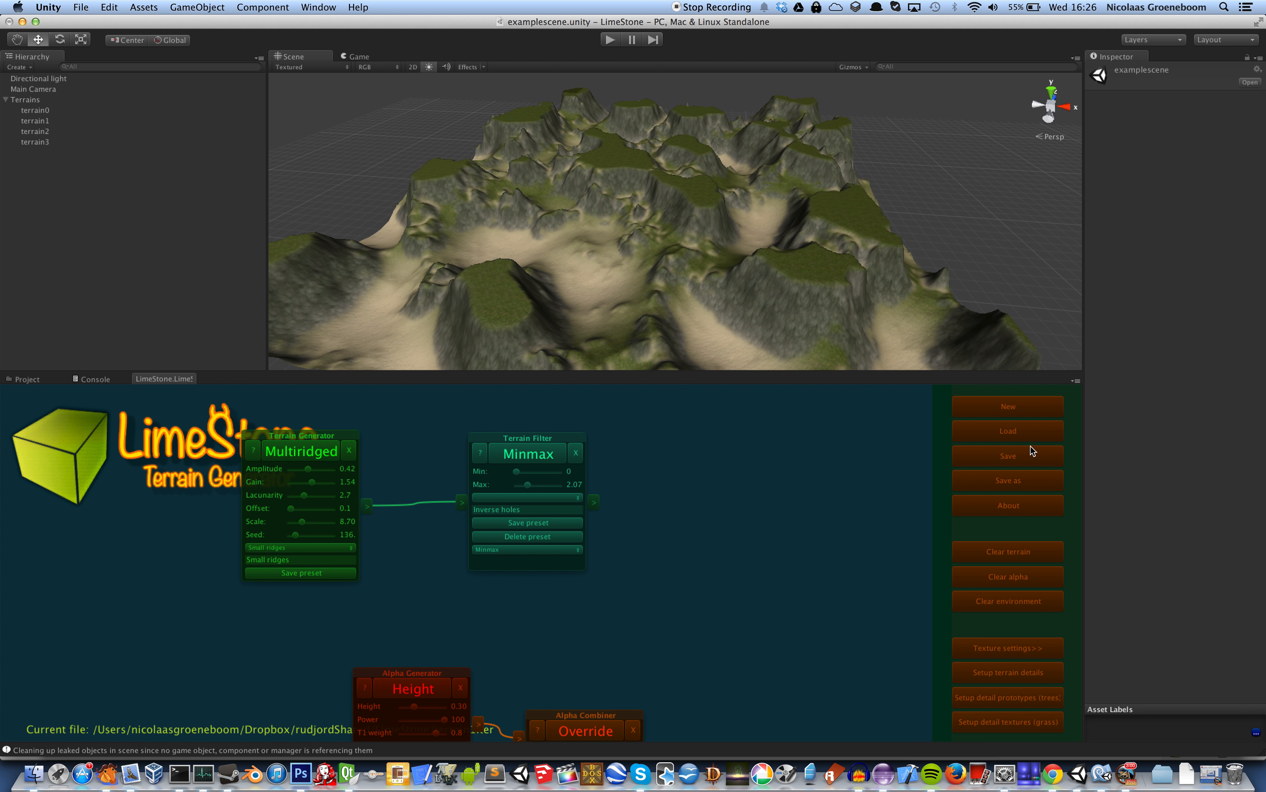
left_click_drag(697, 450, 779, 443)
left_click_drag(427, 440, 425, 404)
left_click_drag(602, 433, 583, 398)
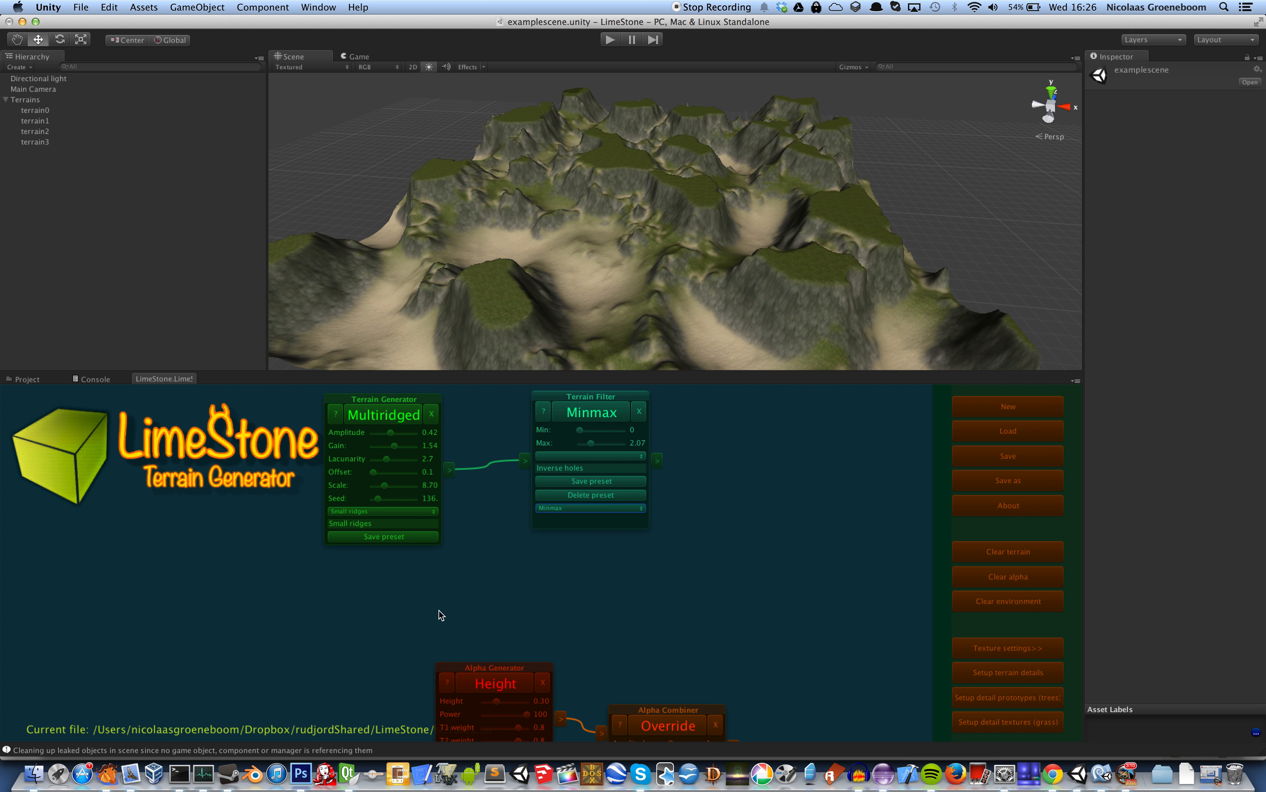
Add a Perlin terrain generator, generate its terrain, and place the node below the Minmax filter
right_click(472, 564)
mouse_move(494, 566)
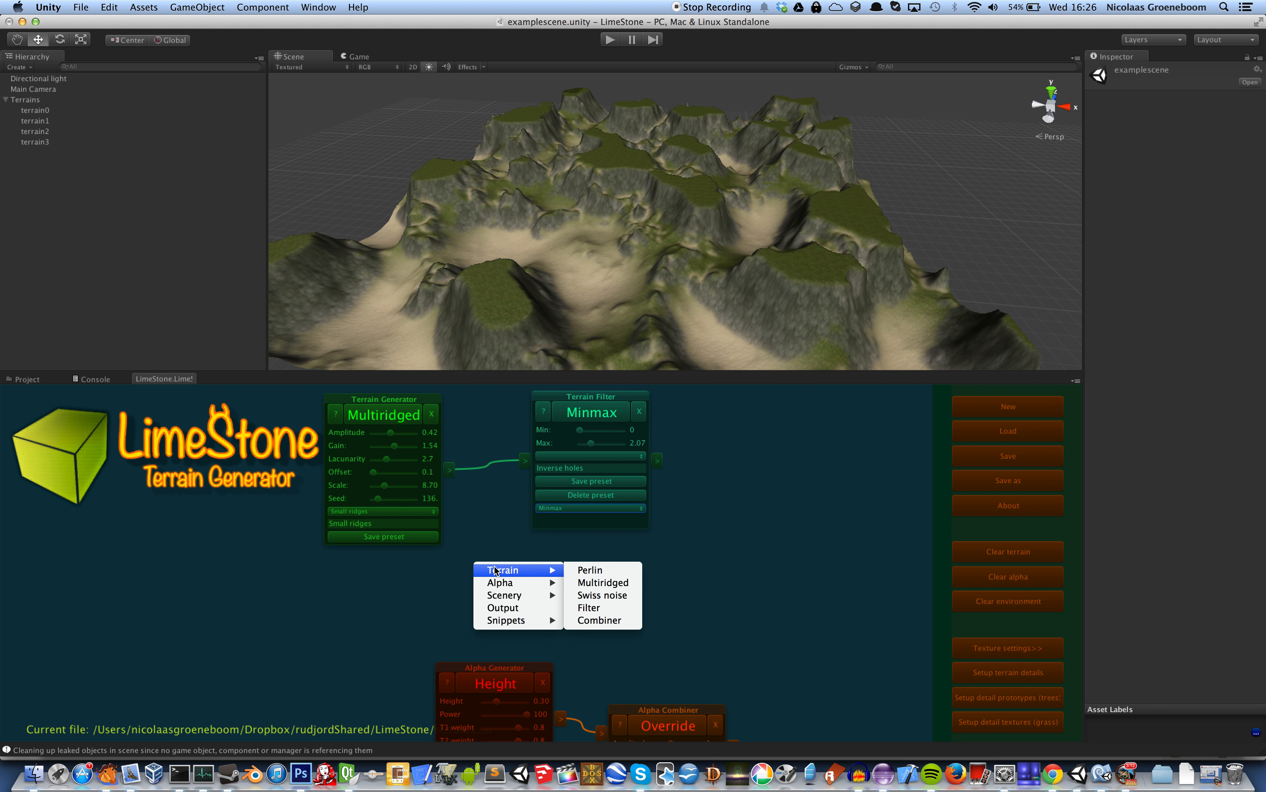
left_click(590, 570)
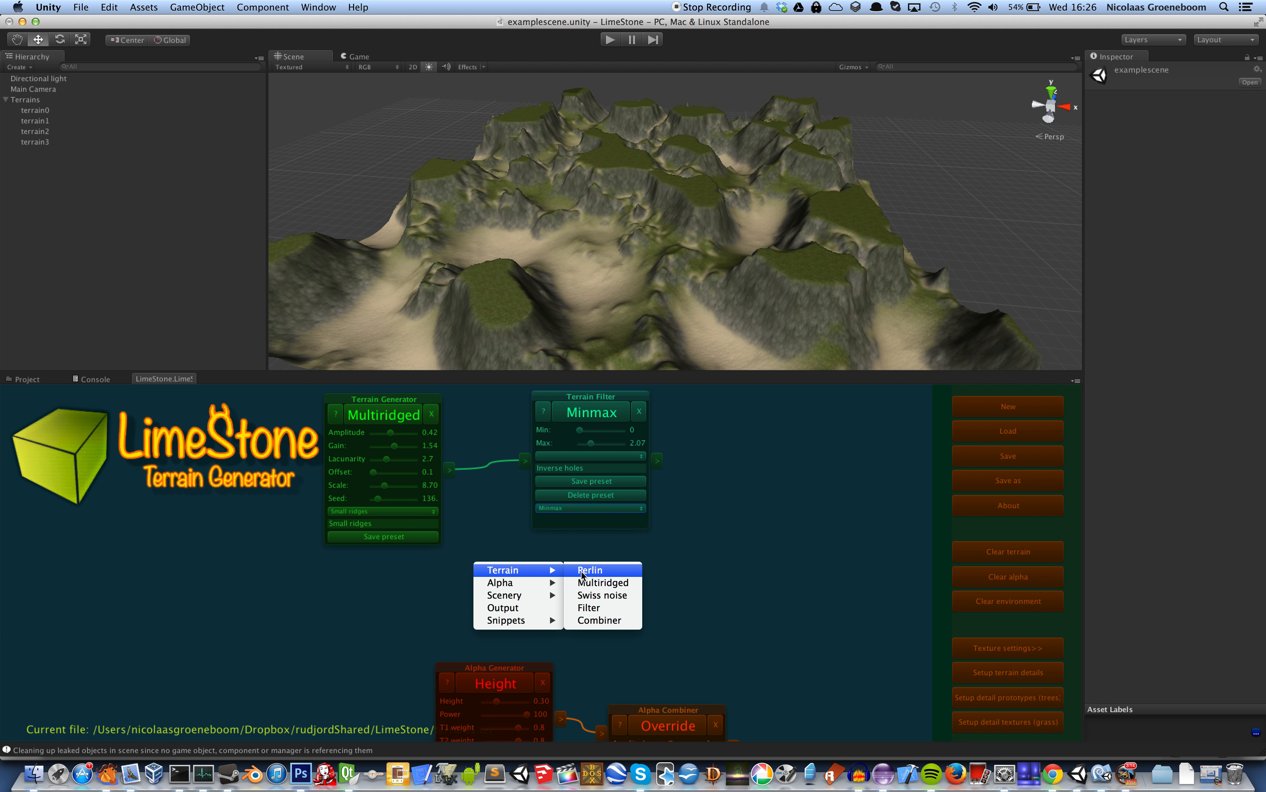
left_click(547, 587)
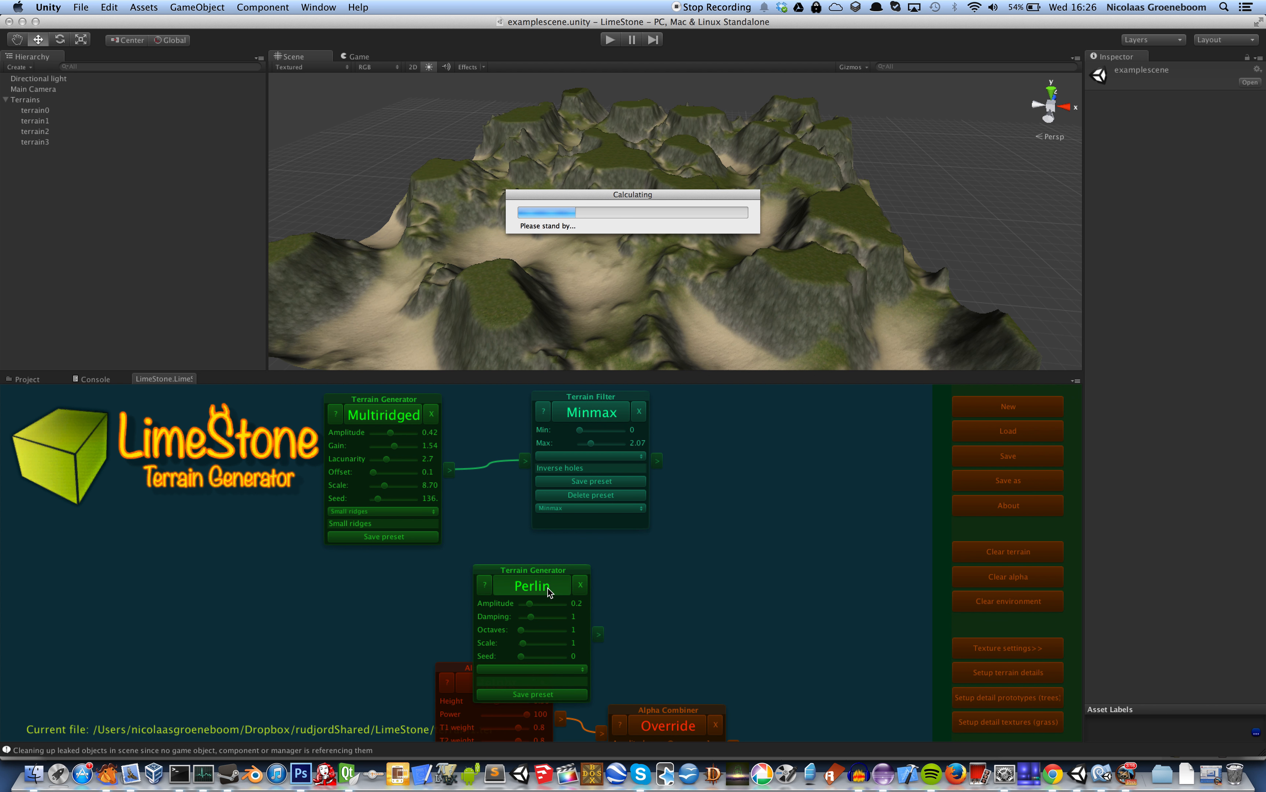
left_click_drag(548, 565, 610, 537)
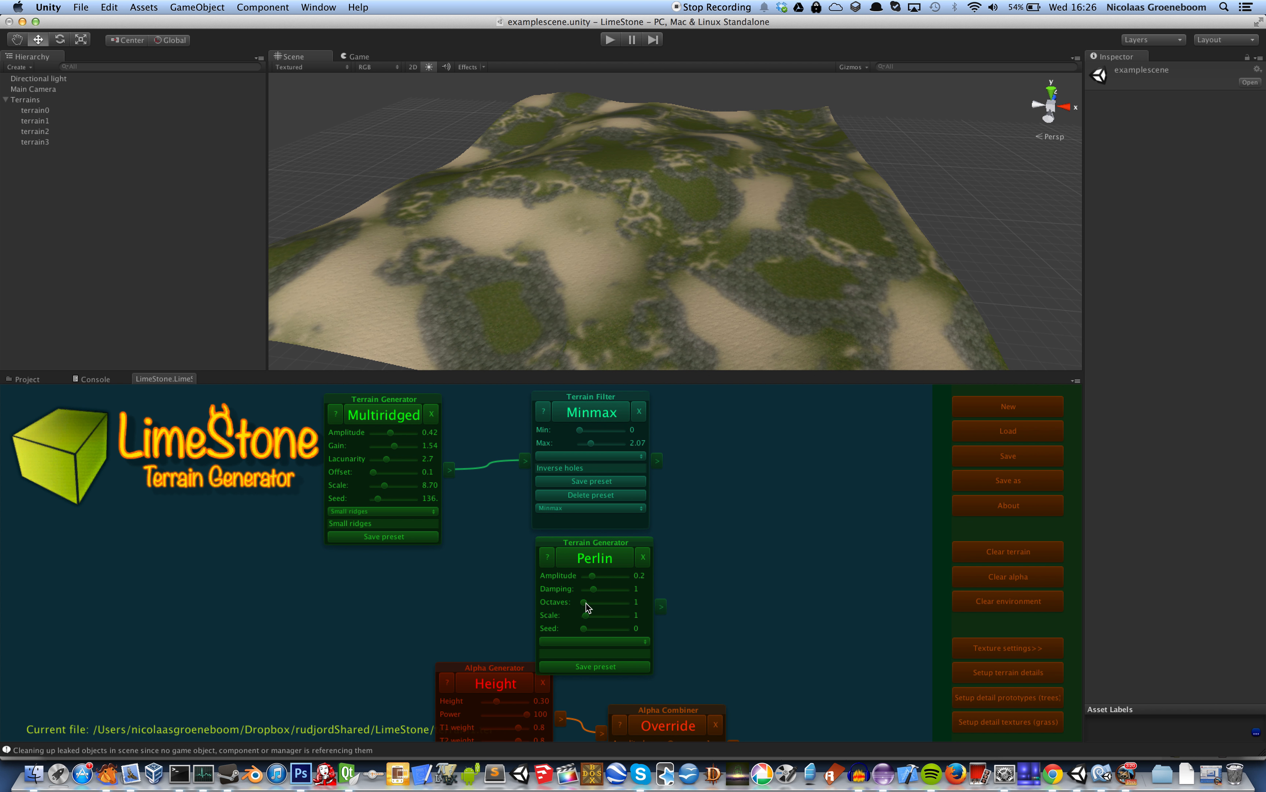
Set the Perlin generator's octaves to 14.5, scale to 12.7 and amplitude to 0.06, recalculating the terrain
left_click_drag(584, 602, 608, 603)
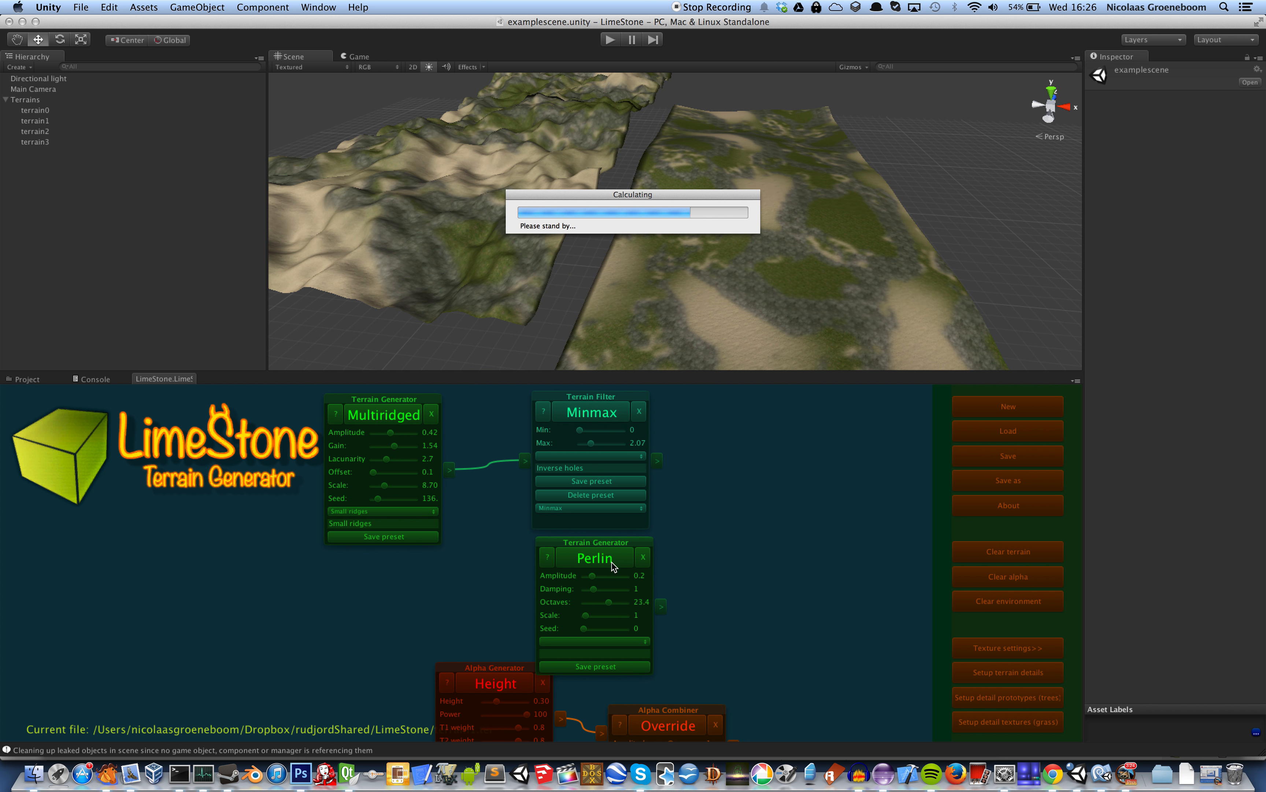
mouse_move(610, 605)
left_mouse_down()
mouse_move(589, 614)
mouse_move(612, 618)
left_mouse_up()
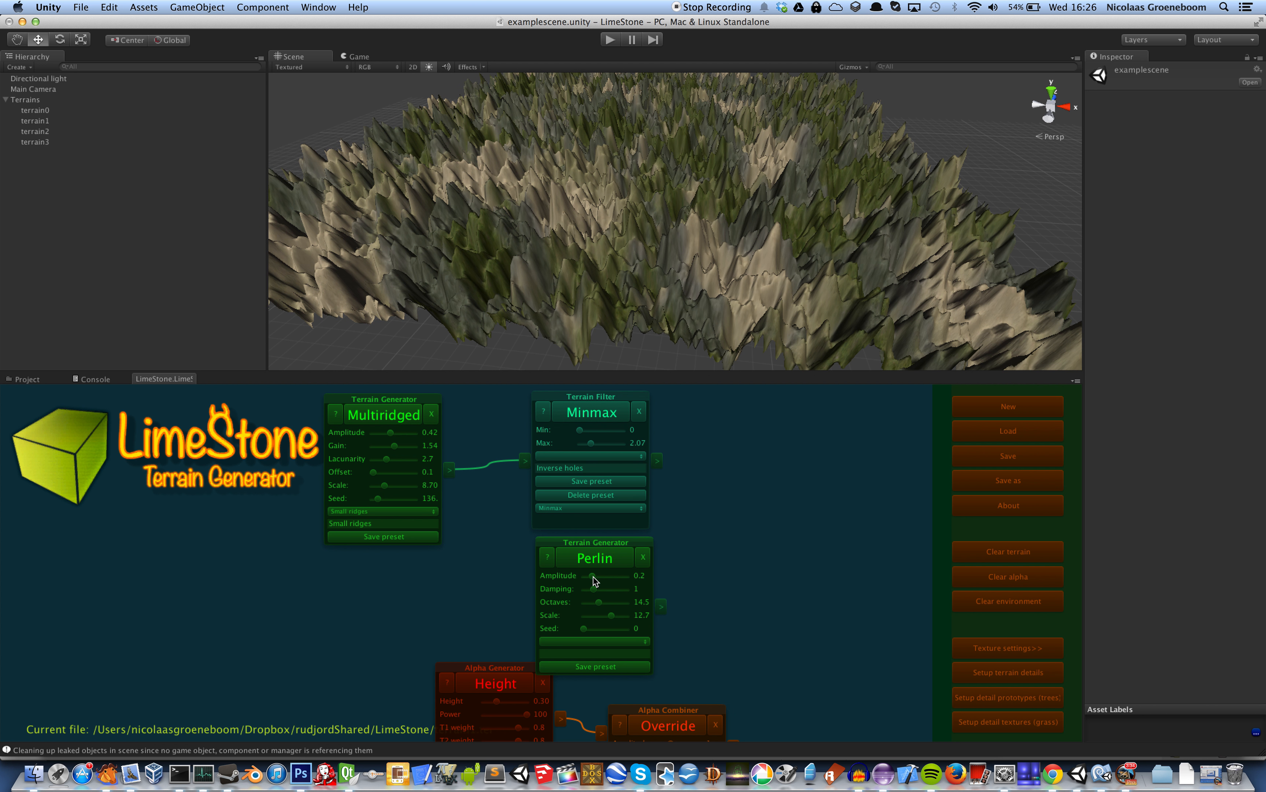
left_click_drag(594, 577, 588, 578)
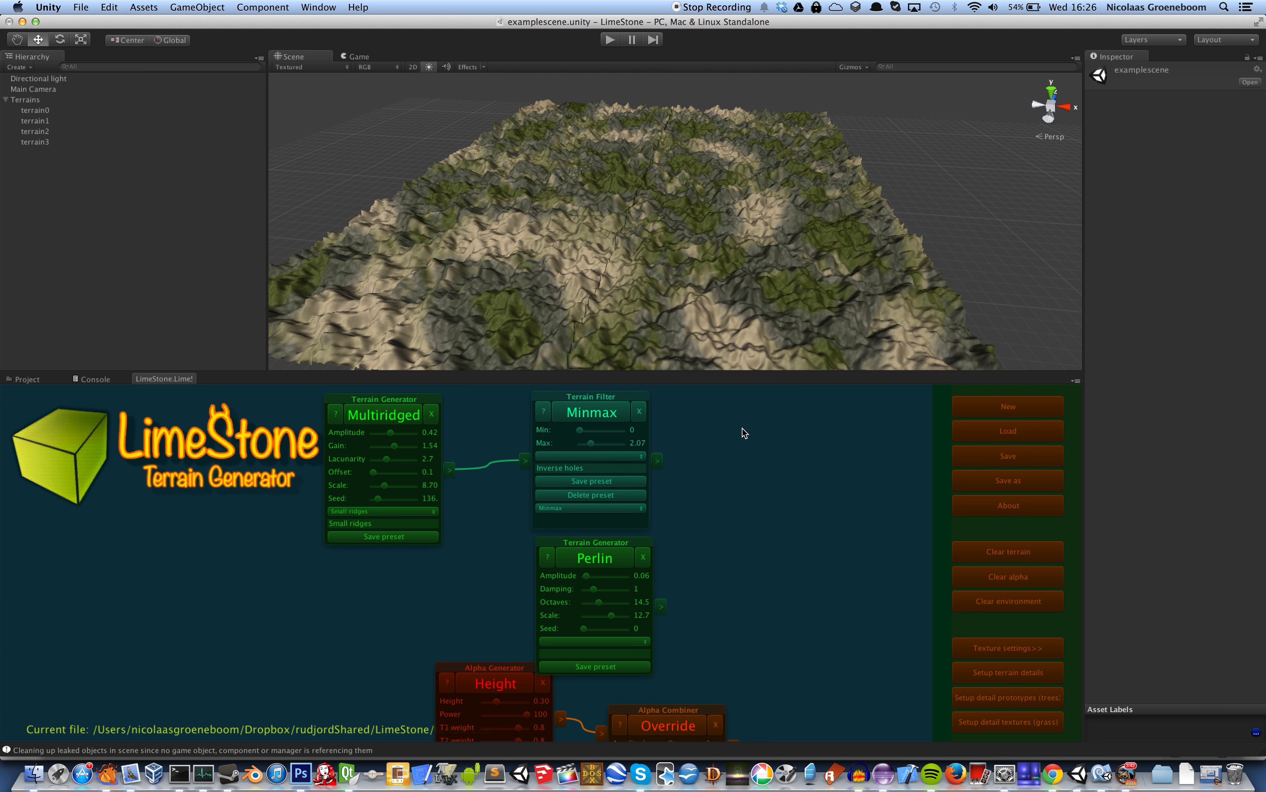
Add a terrain combiner and connect the Minmax filter and the Perlin generator to its two inputs
right_click(752, 440)
mouse_move(768, 445)
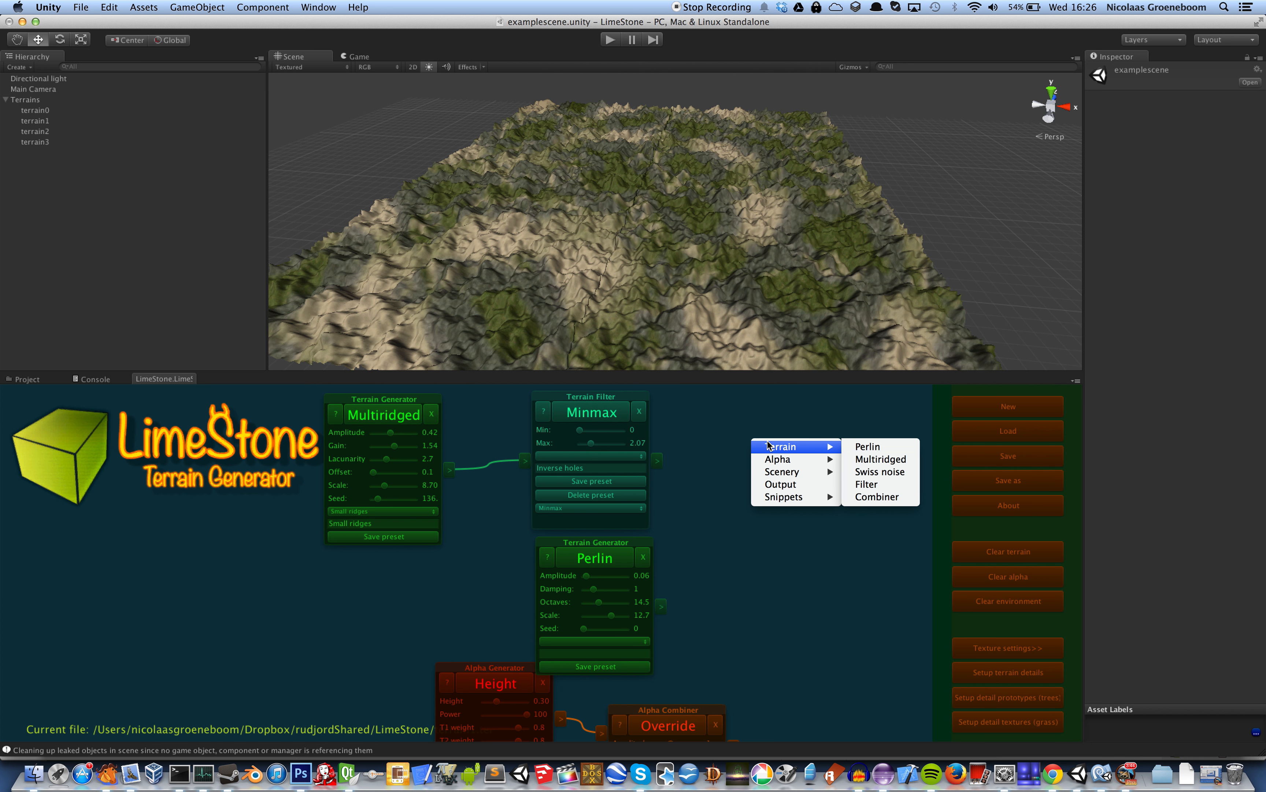
left_click(879, 496)
left_click_drag(660, 462, 744, 465)
left_click_drag(662, 606, 744, 491)
Change the terrain combiner's type to Sub with a value of 0.74, and recalculate the terrain
left_click(783, 507)
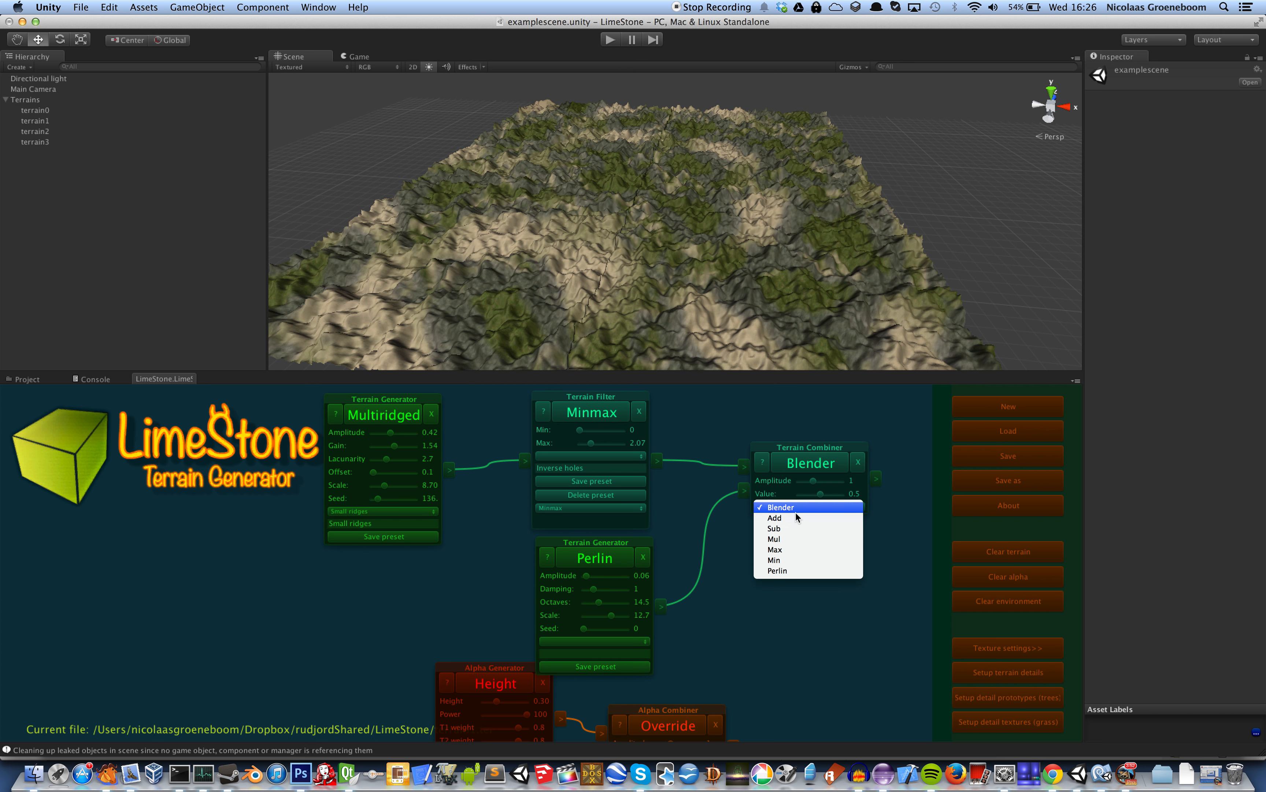
left_click(815, 530)
left_click_drag(821, 497, 832, 495)
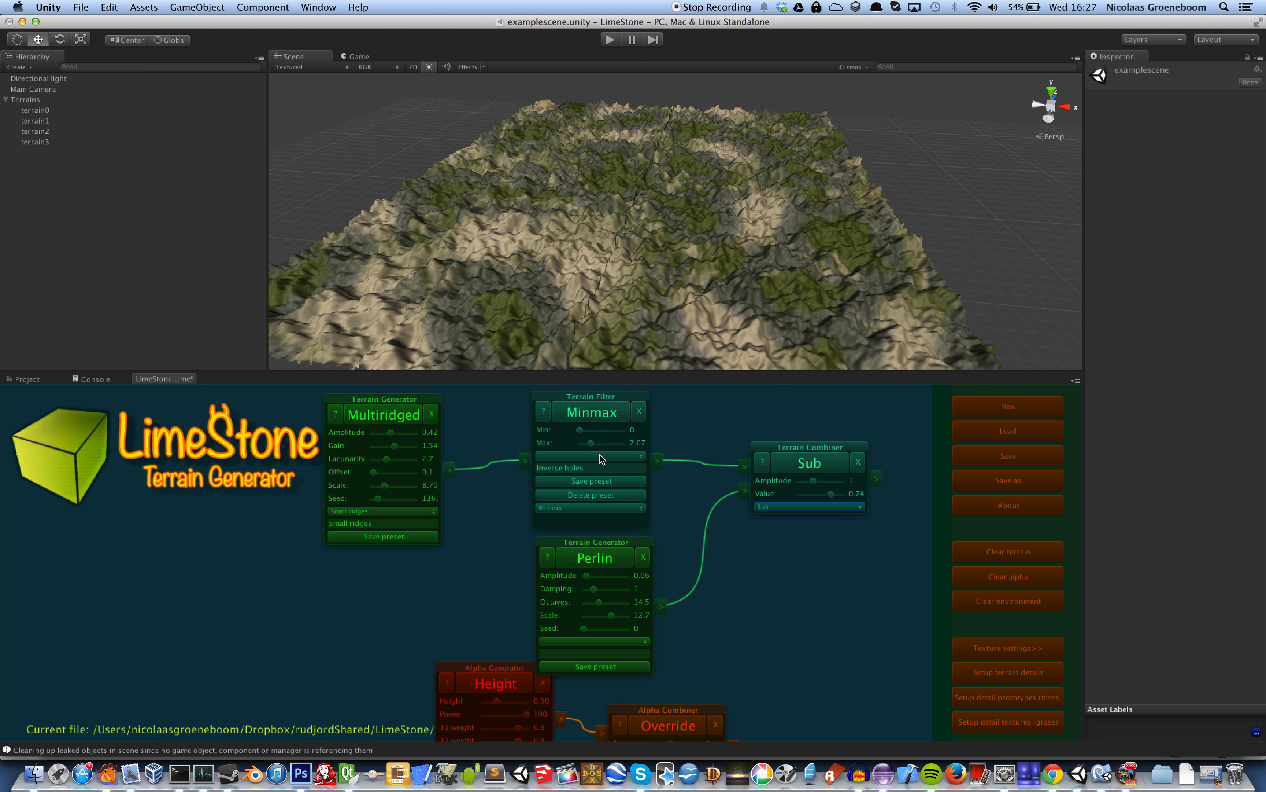
left_click(820, 461)
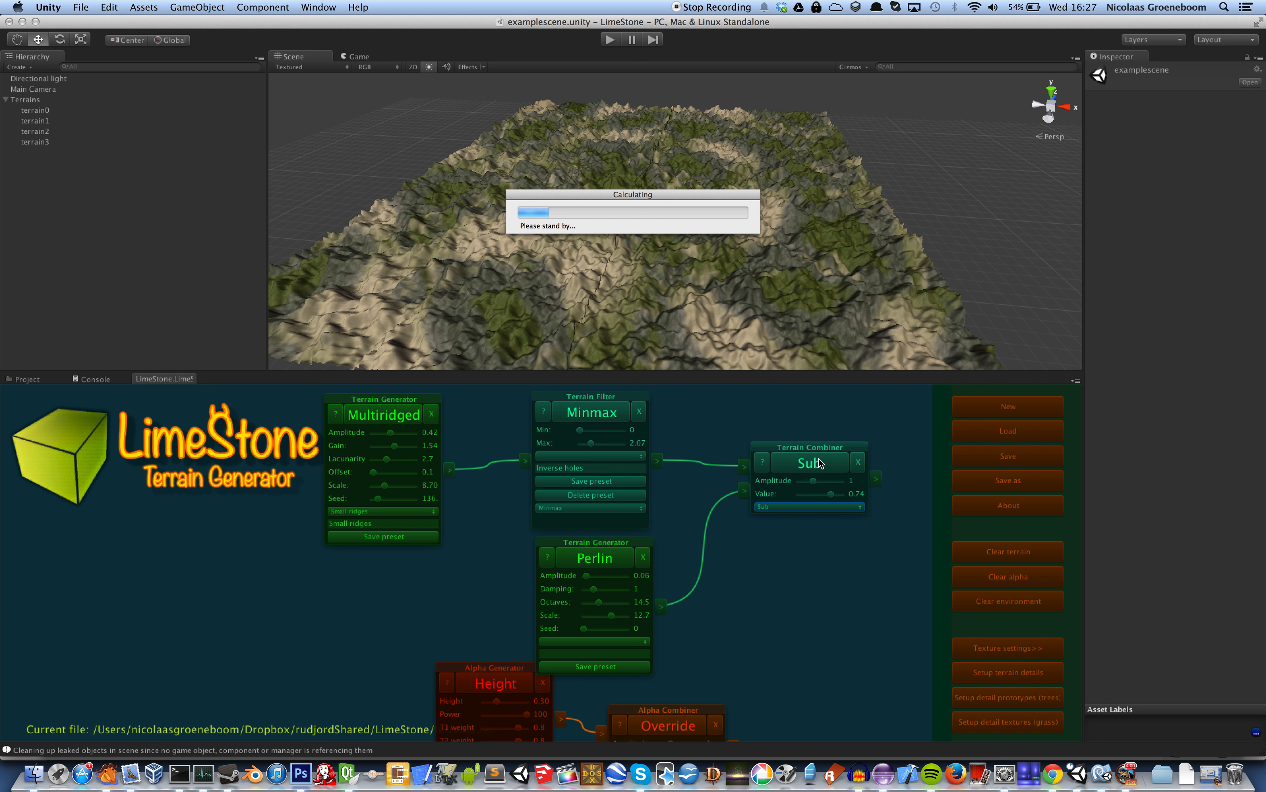
right_click_drag(695, 249, 798, 261)
scroll(798, 261, "up", 5)
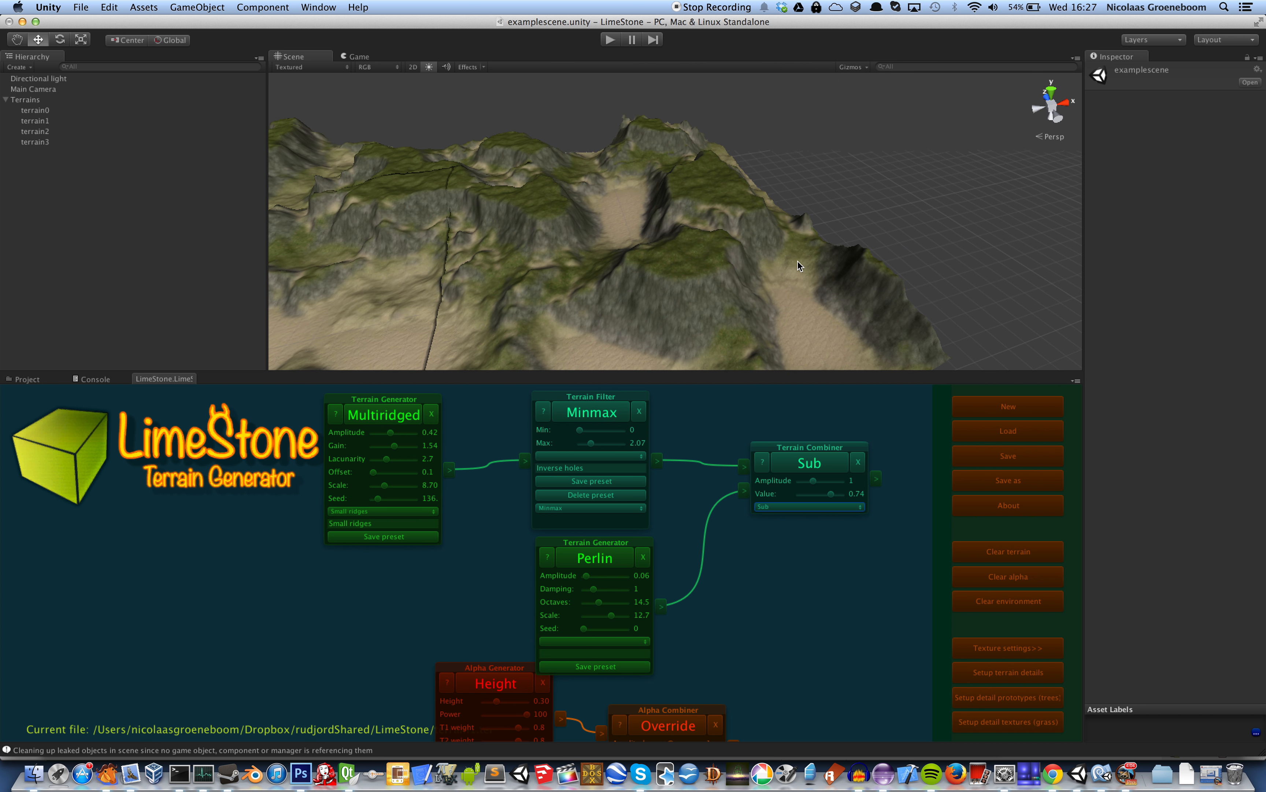
right_click_drag(754, 292, 643, 337)
scroll(643, 337, "down", 10)
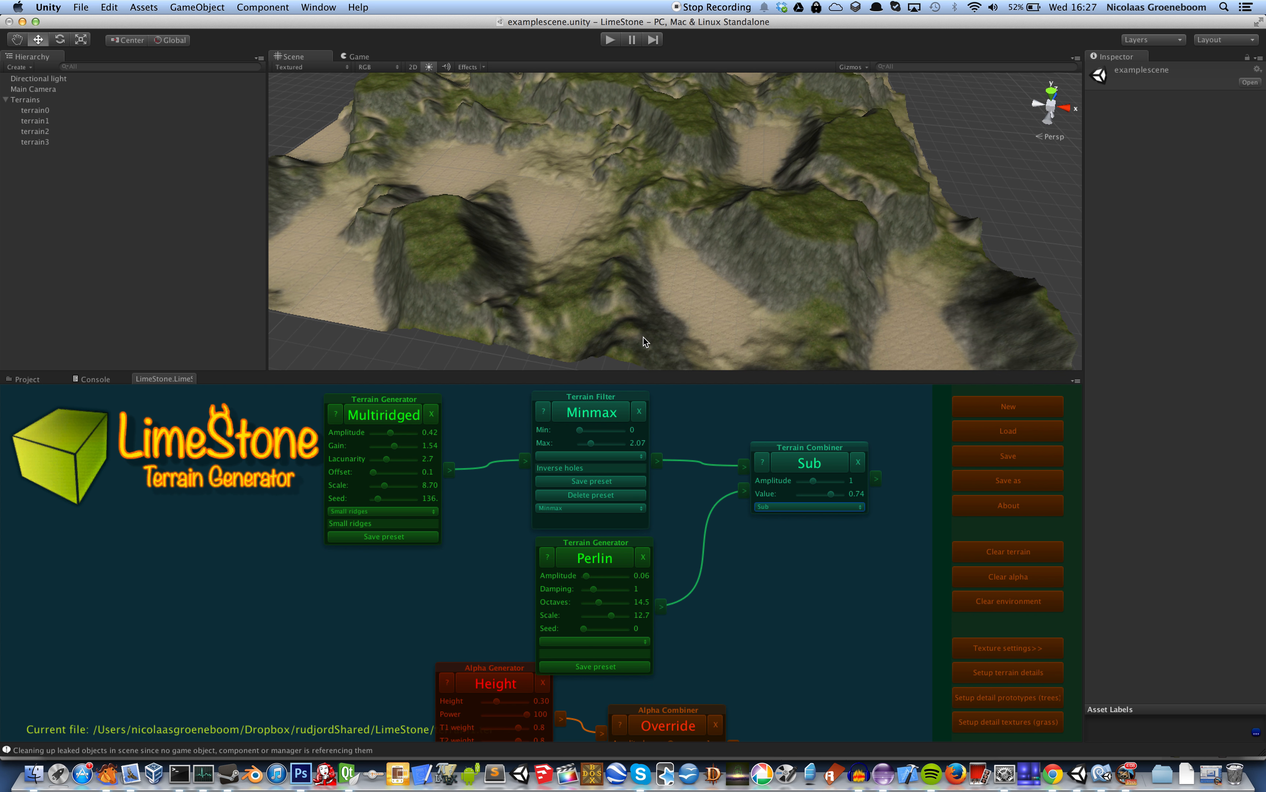
Add a Swiss noise terrain generator below the Sub combiner, generate its terrain, and regenerate the texturing
left_click_drag(840, 602, 717, 548)
left_click(972, 445)
left_click_drag(828, 488, 703, 525)
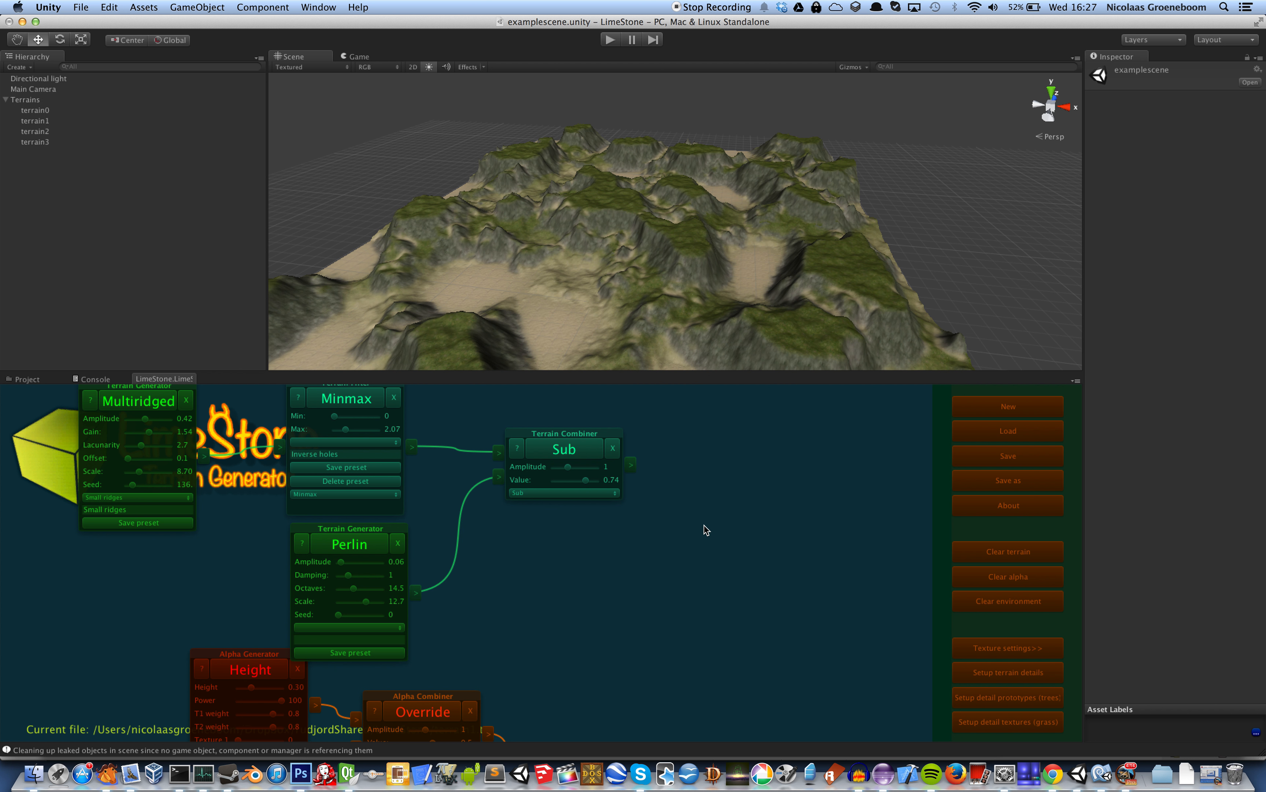
right_click(548, 536)
mouse_move(570, 541)
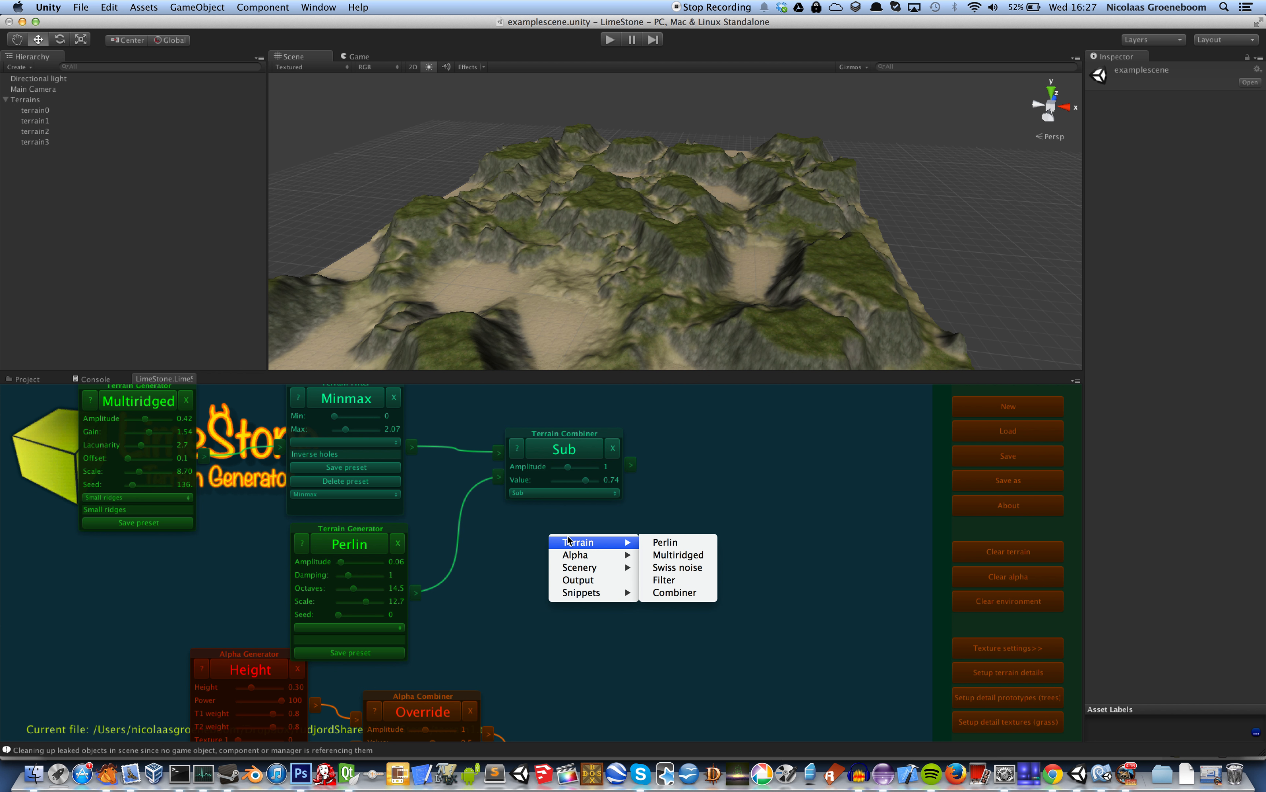
left_click(689, 566)
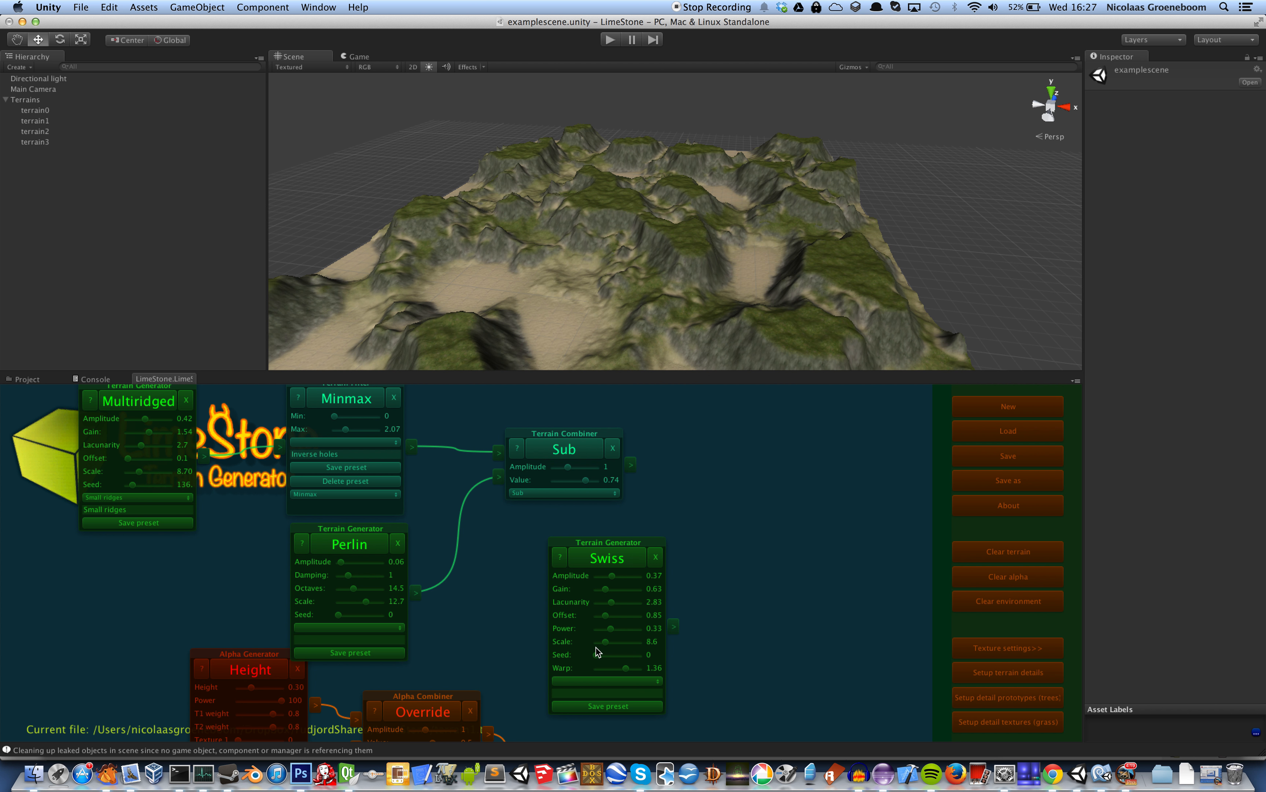
left_click(618, 555)
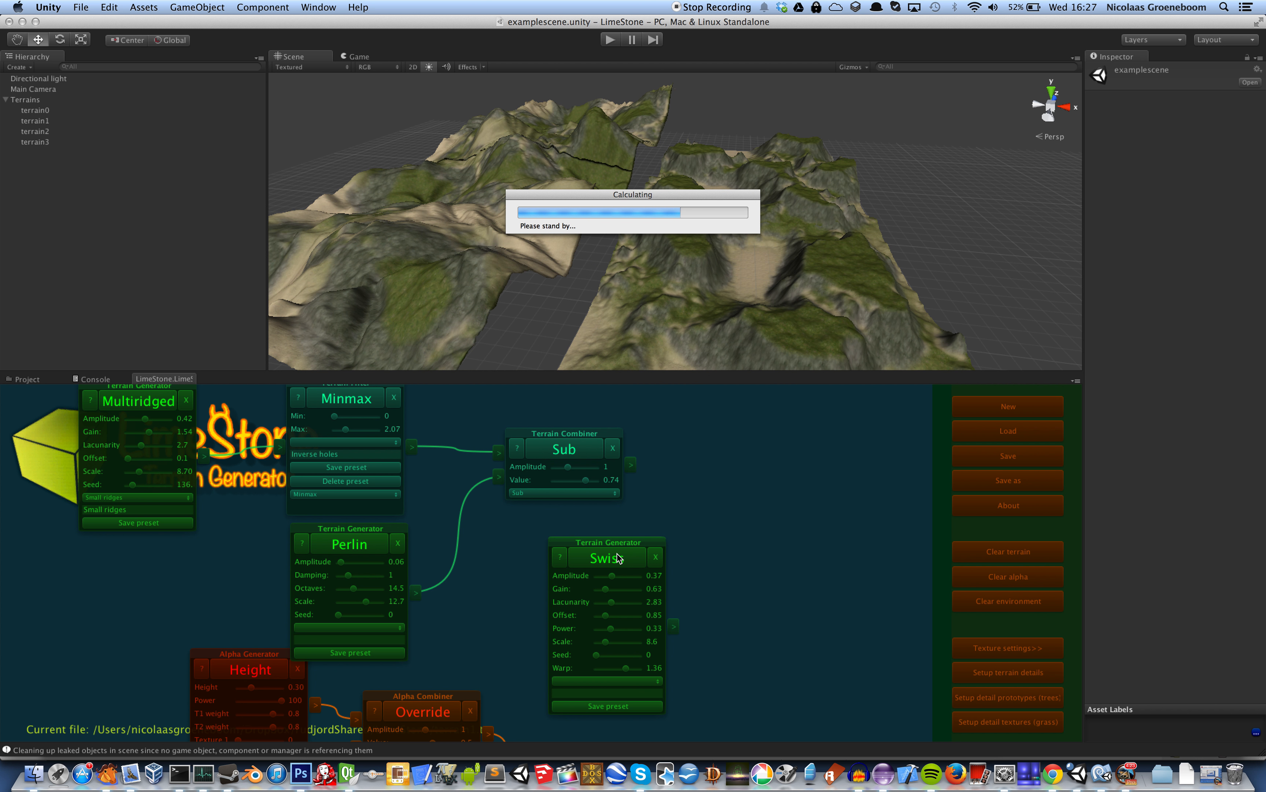
left_click_drag(783, 610, 702, 390)
left_click(541, 576)
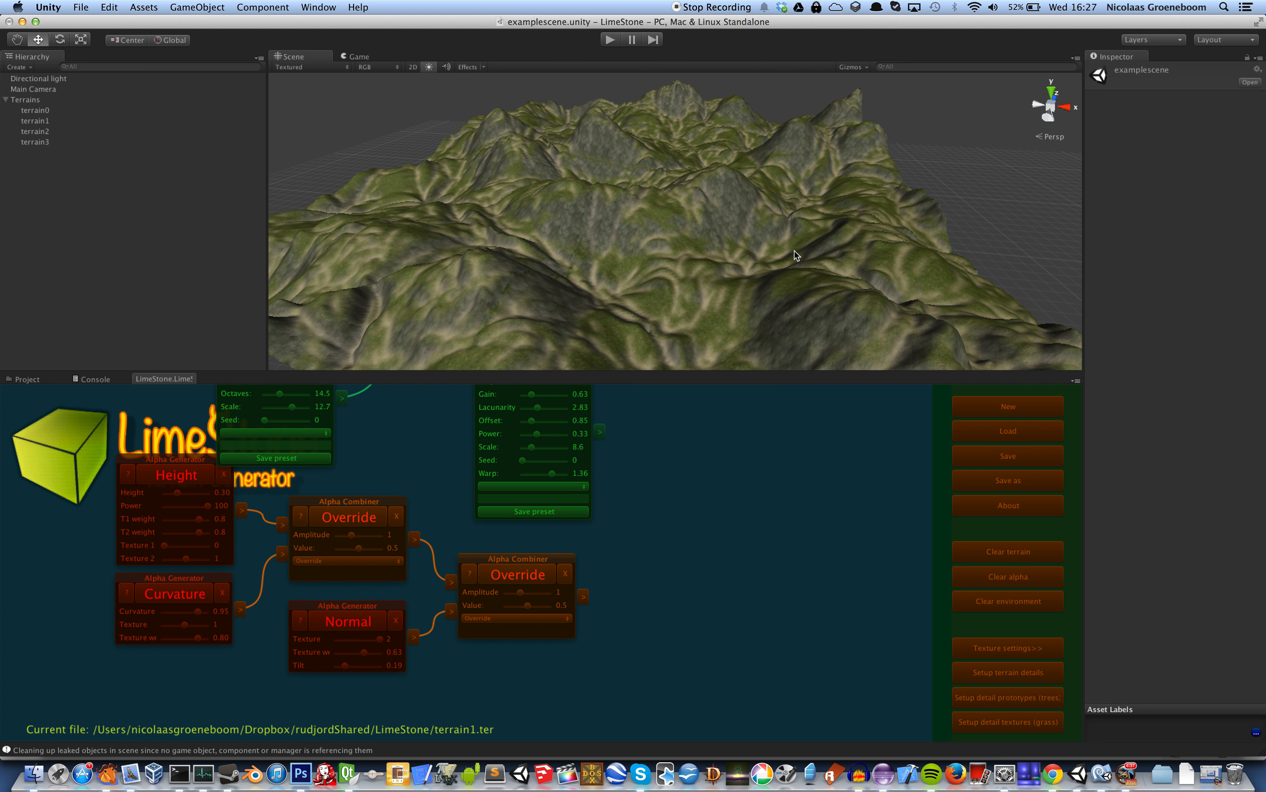
Try the Swiss generator's power at 0.57, set it to 0.40, and recalculate the terrain each time
left_click_drag(666, 454, 662, 490)
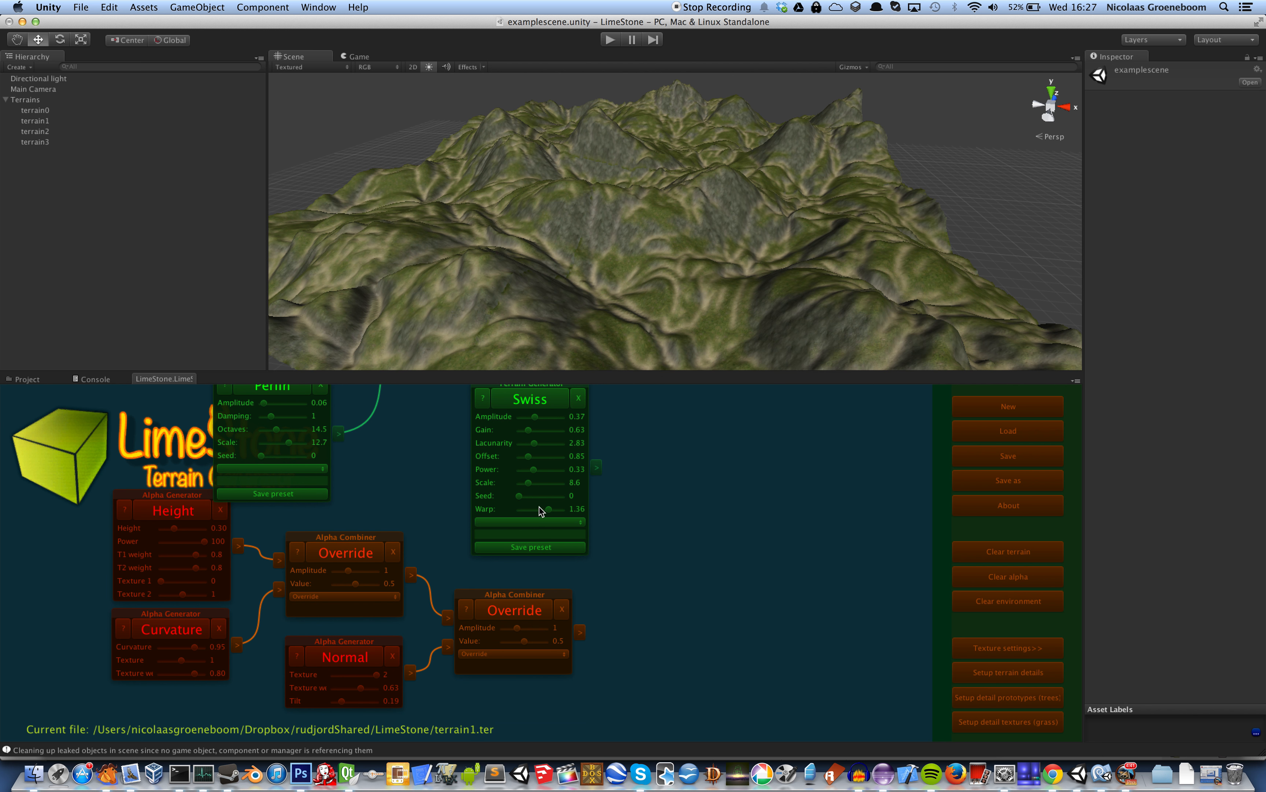
left_click_drag(532, 469, 544, 469)
left_click(542, 400)
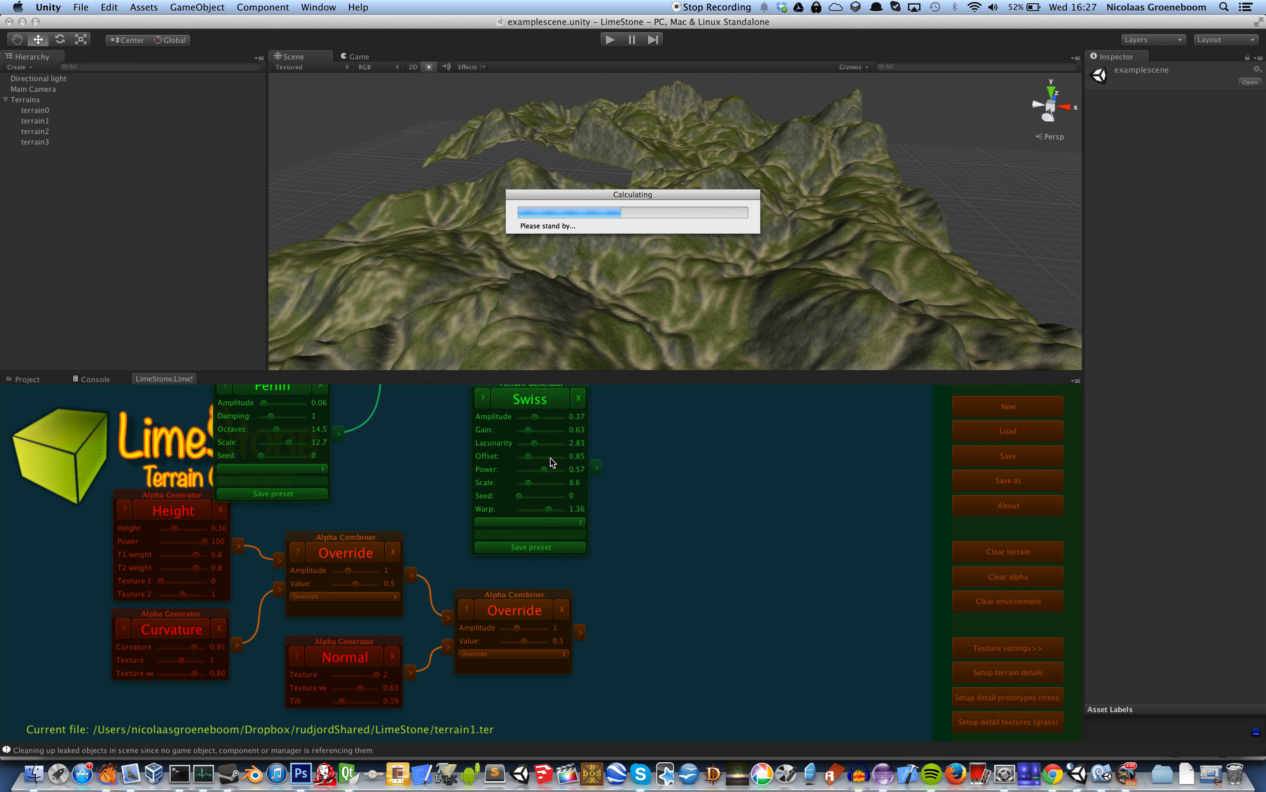
left_click(547, 472)
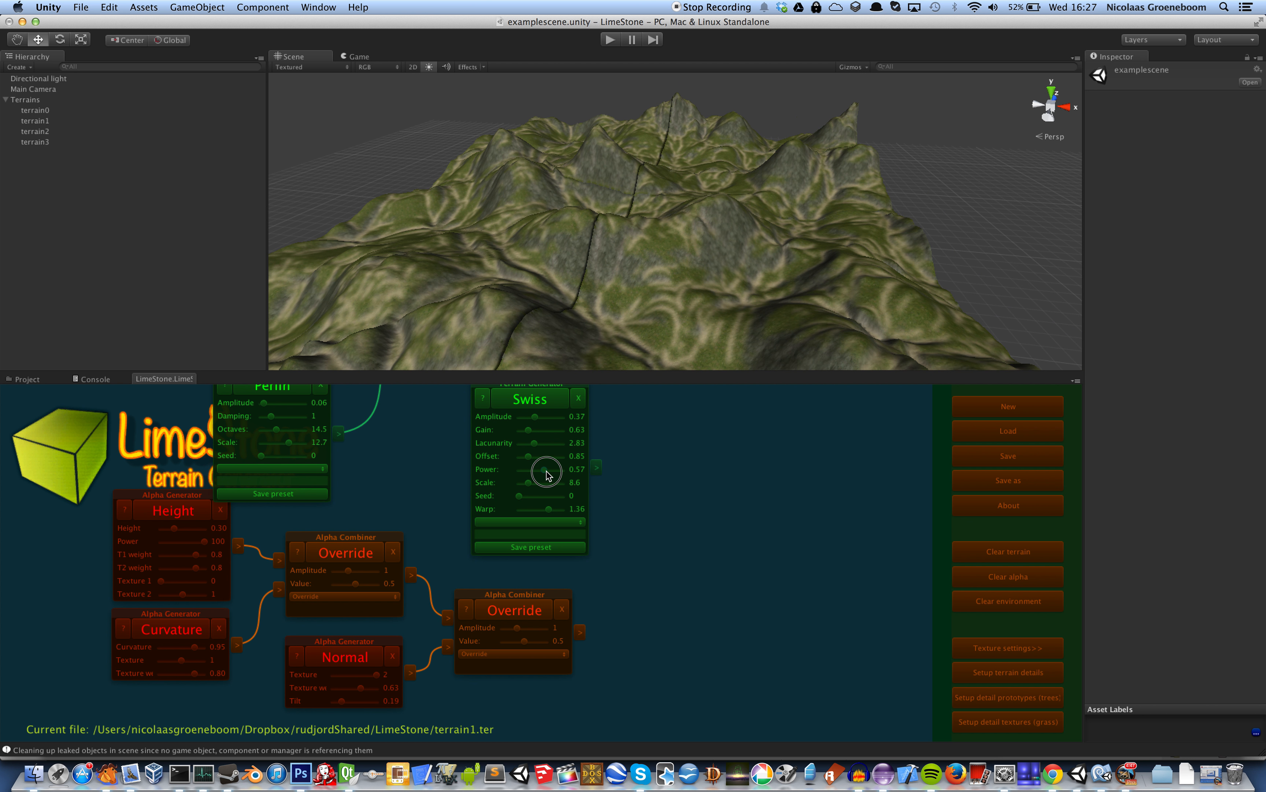
left_click_drag(546, 472, 537, 470)
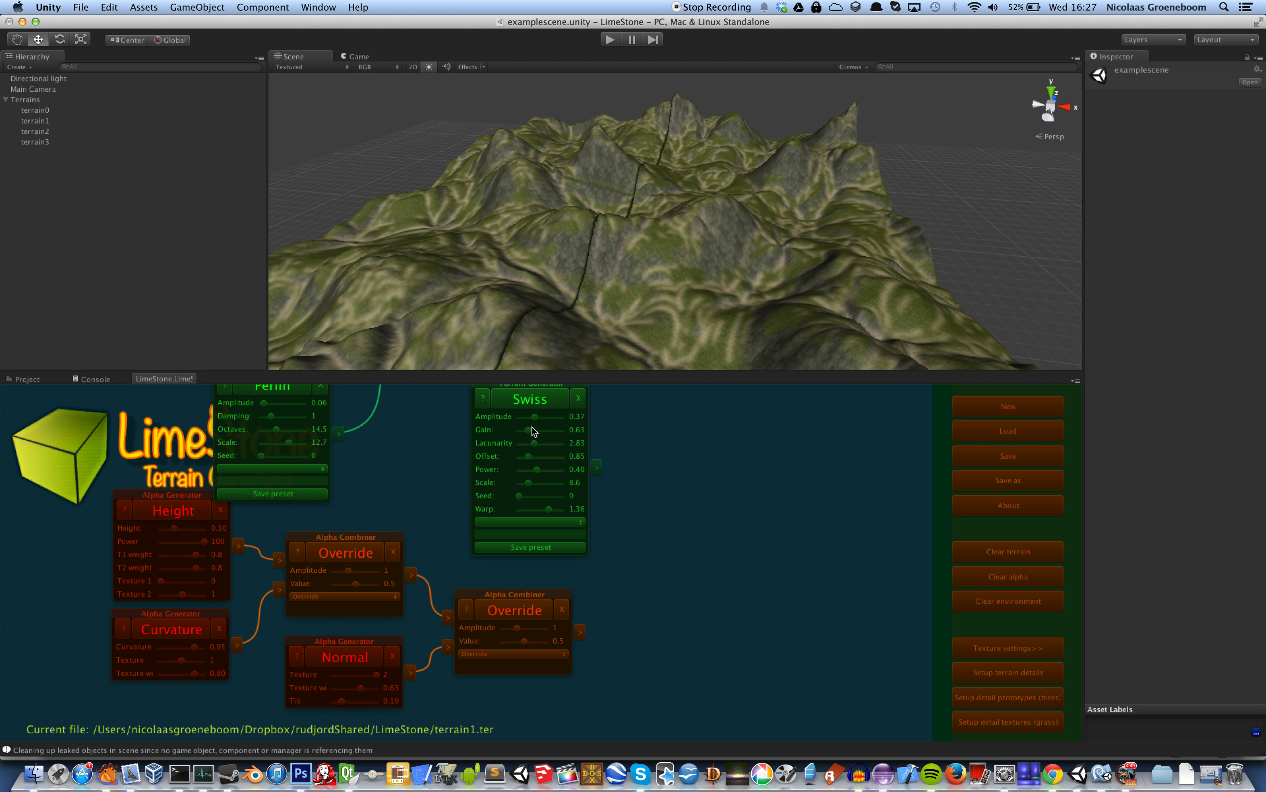
left_click(543, 400)
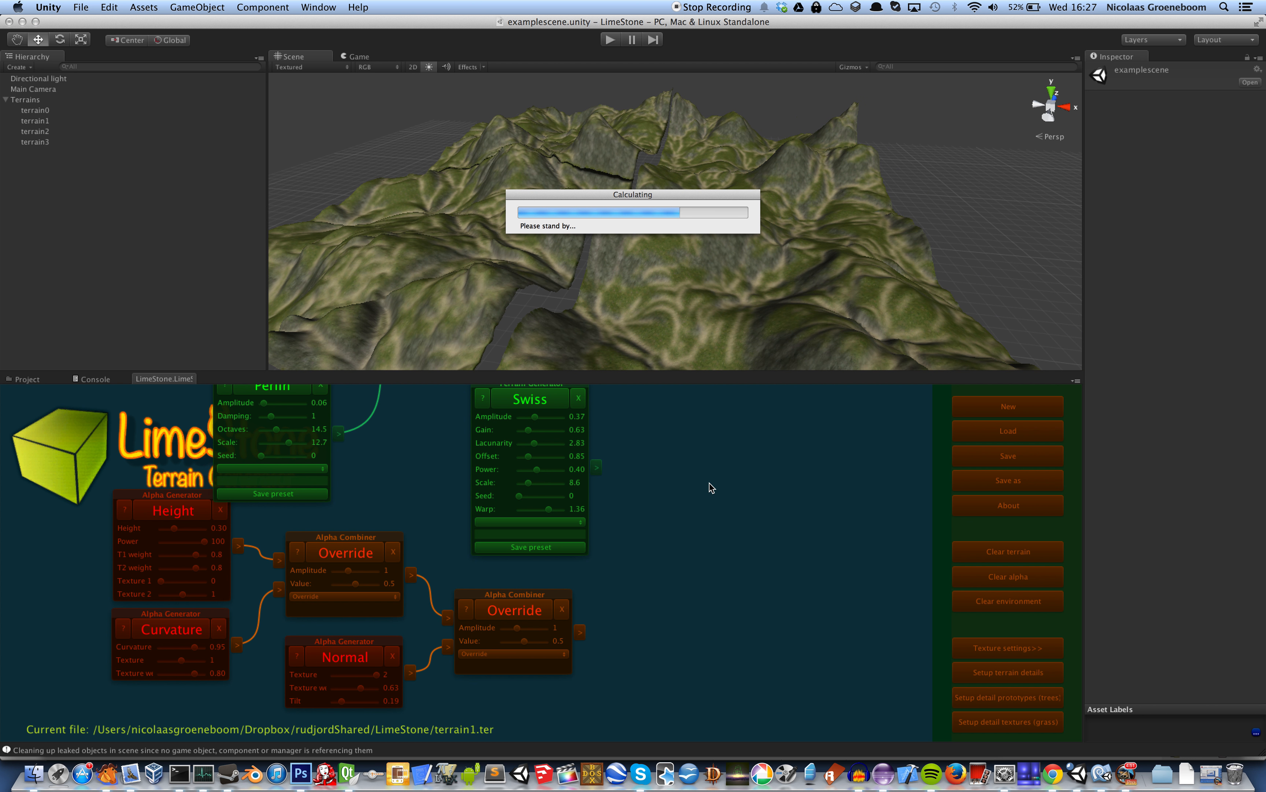
Try the Swiss generator's warp at 2 and at 0.54, regenerating the terrain and its texturing
left_click(549, 512)
left_click_drag(549, 512, 589, 517)
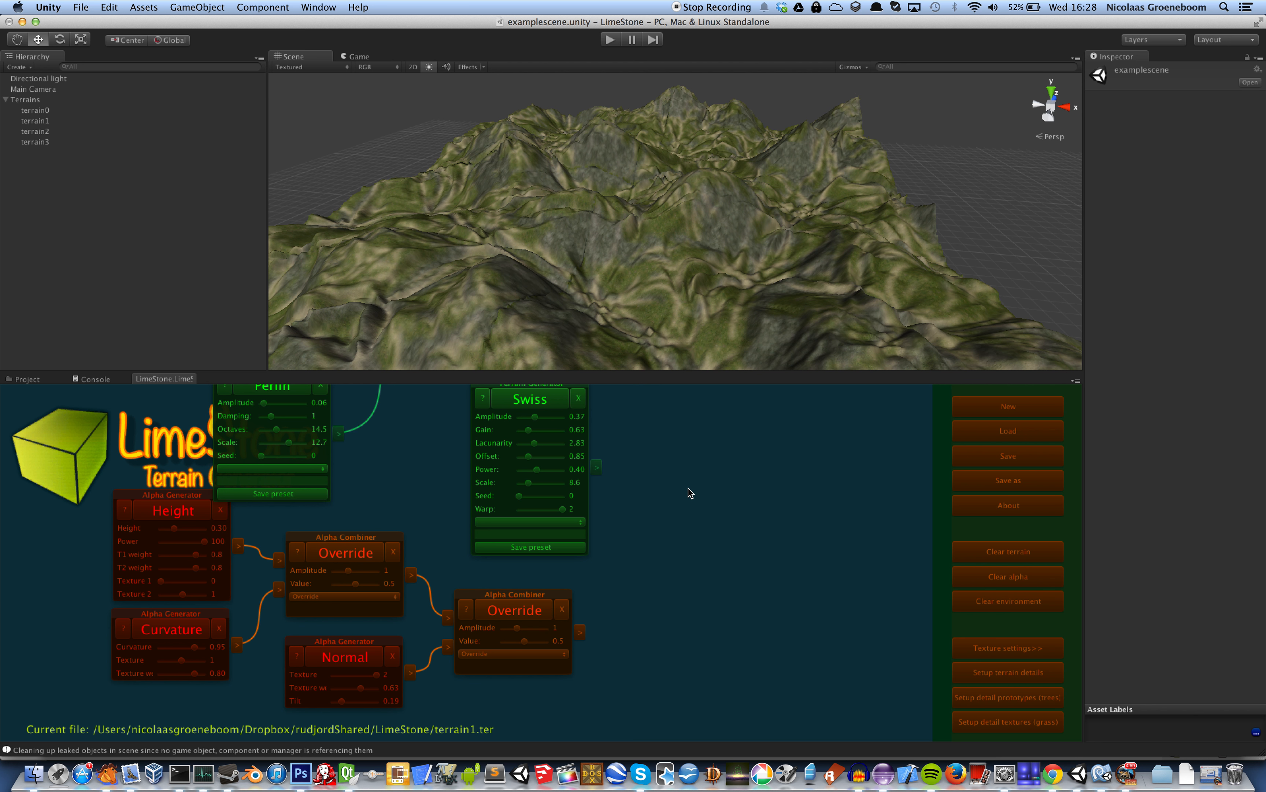
scroll(686, 476, "down", 2)
left_click(518, 582)
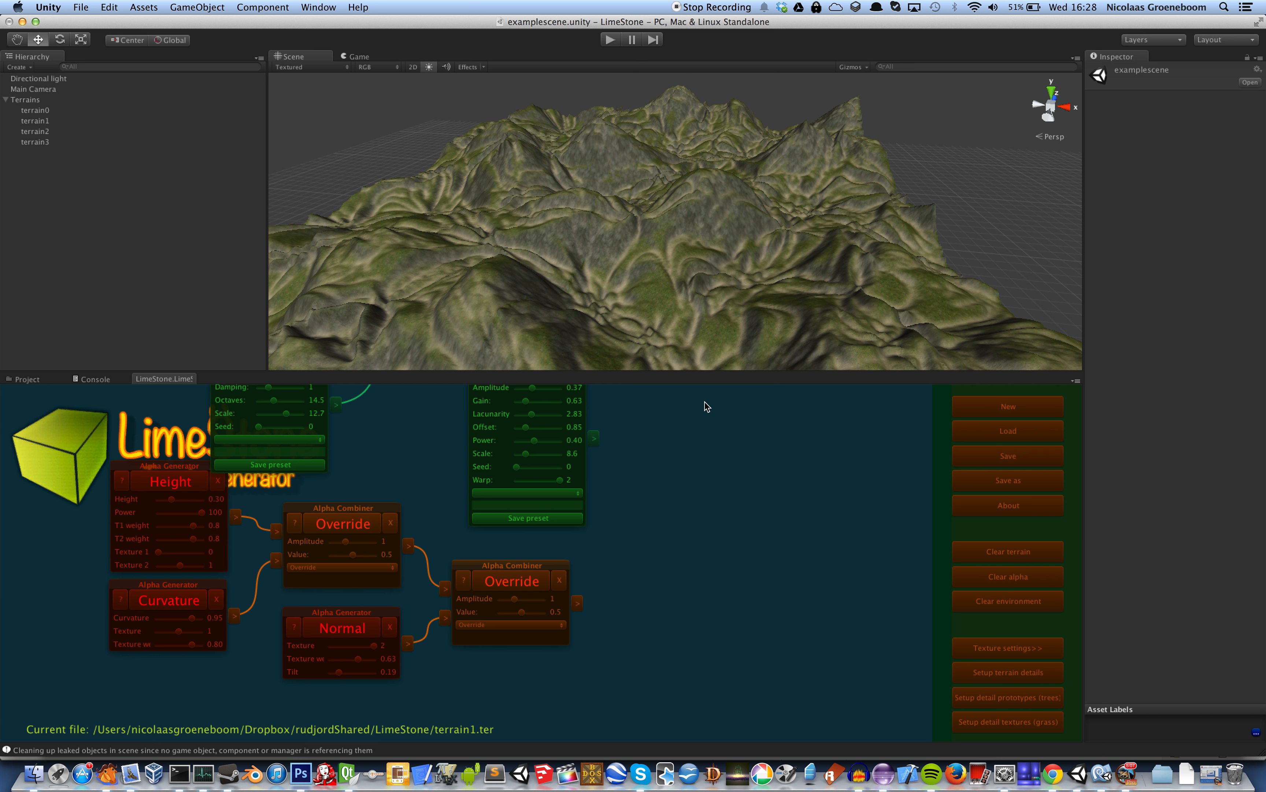
left_click_drag(704, 402, 740, 435)
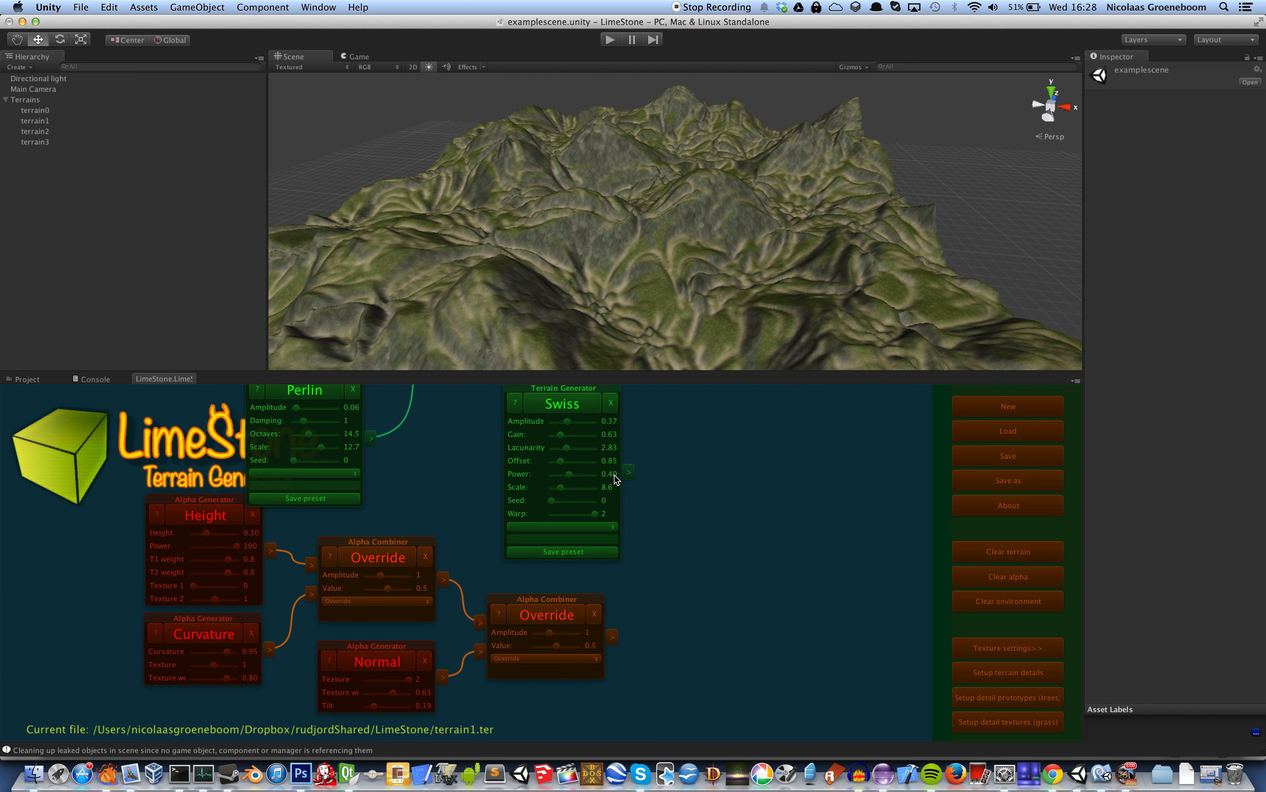
left_click_drag(594, 518, 564, 517)
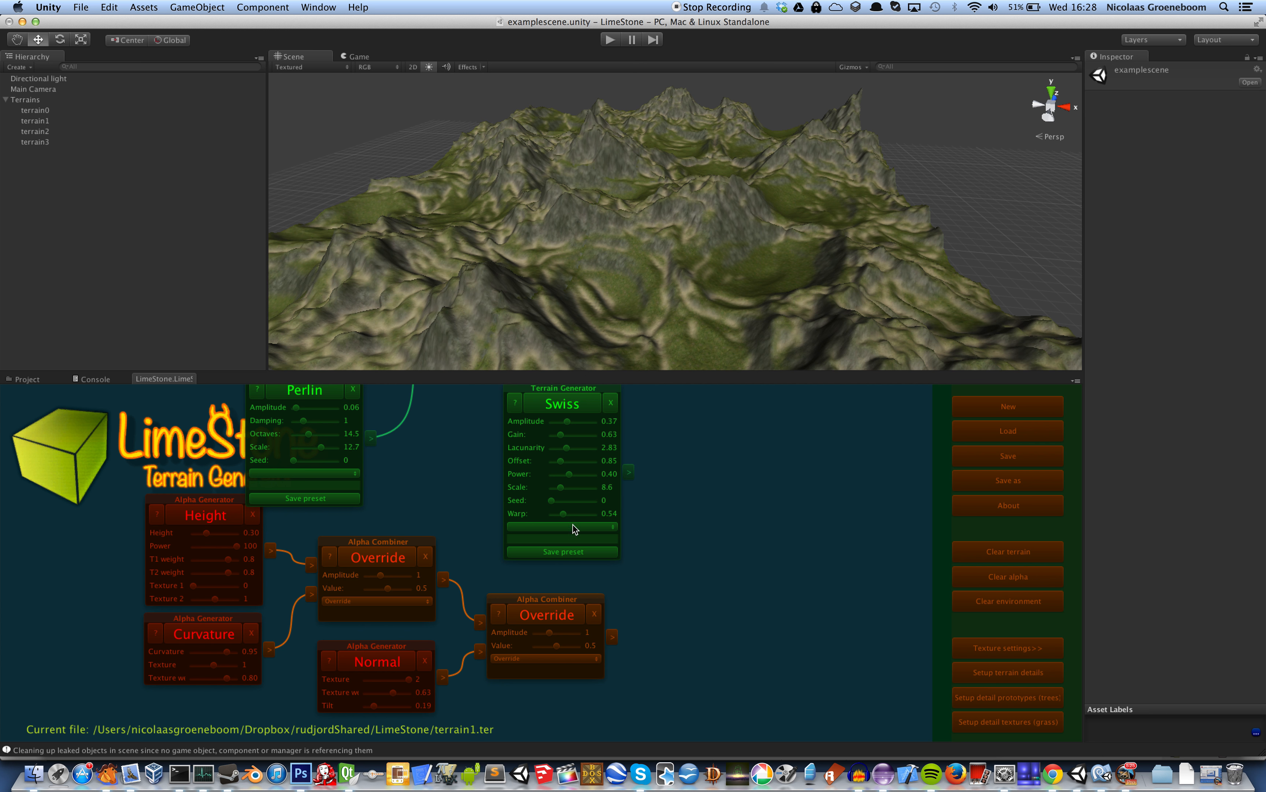
Set the Swiss generator's warp to 1.30 and regenerate the terrain and its texturing
left_click_drag(565, 516, 580, 517)
left_click(580, 407)
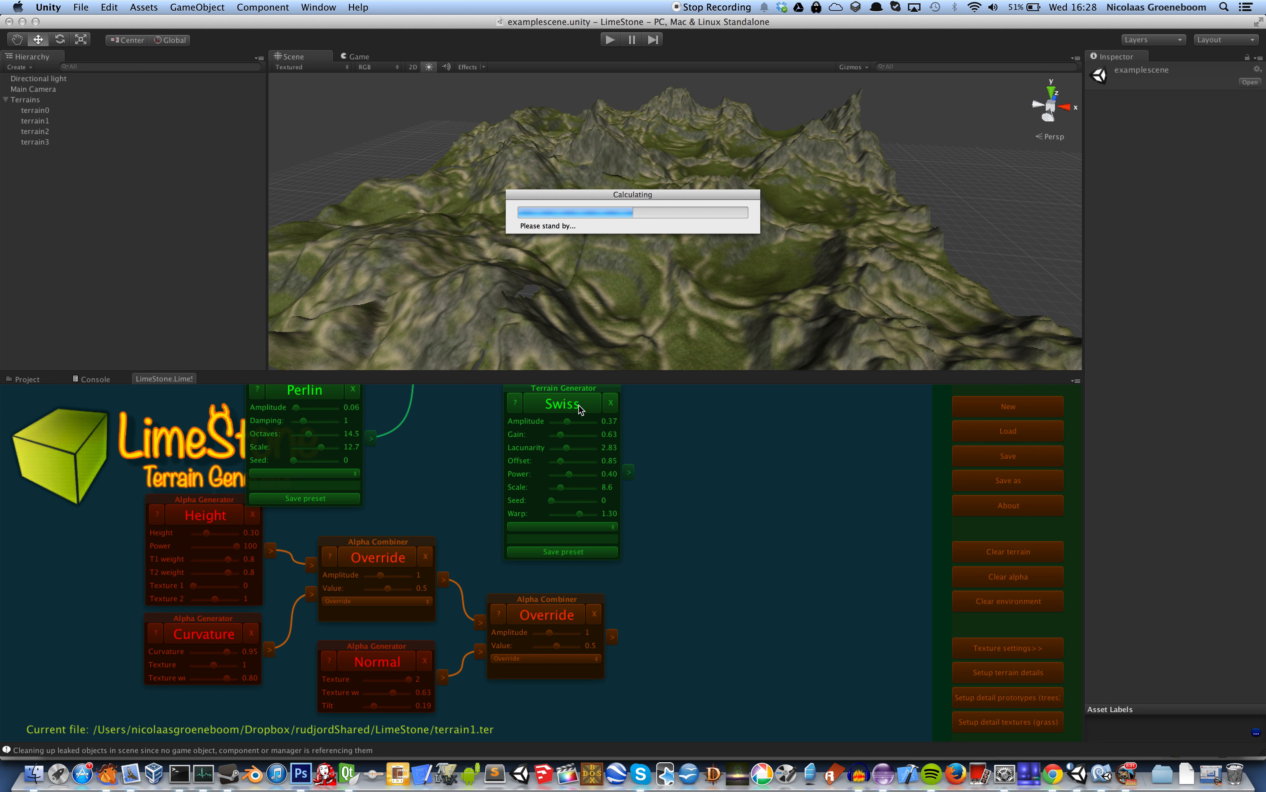
left_click(546, 616)
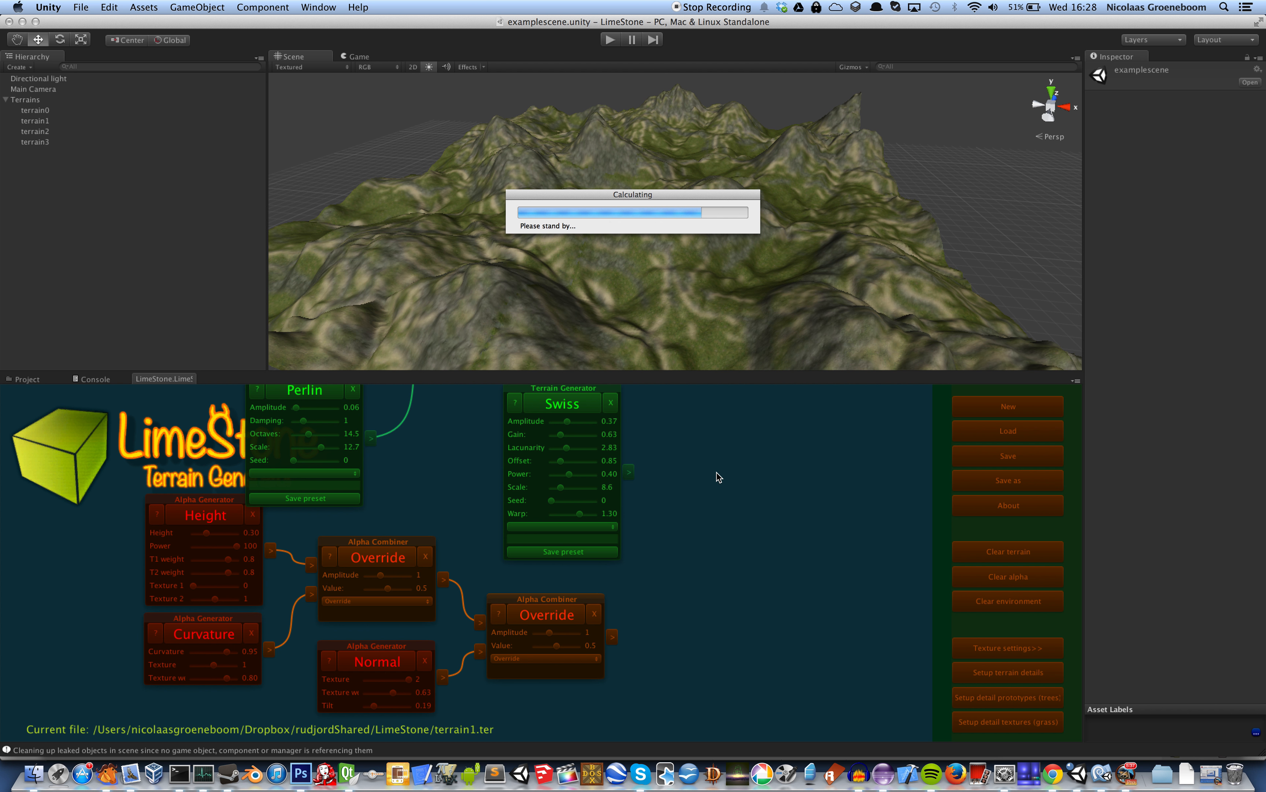
Align the Swiss node beneath the Sub combiner and add a second terrain combiner beside them
left_click_drag(712, 464, 749, 616)
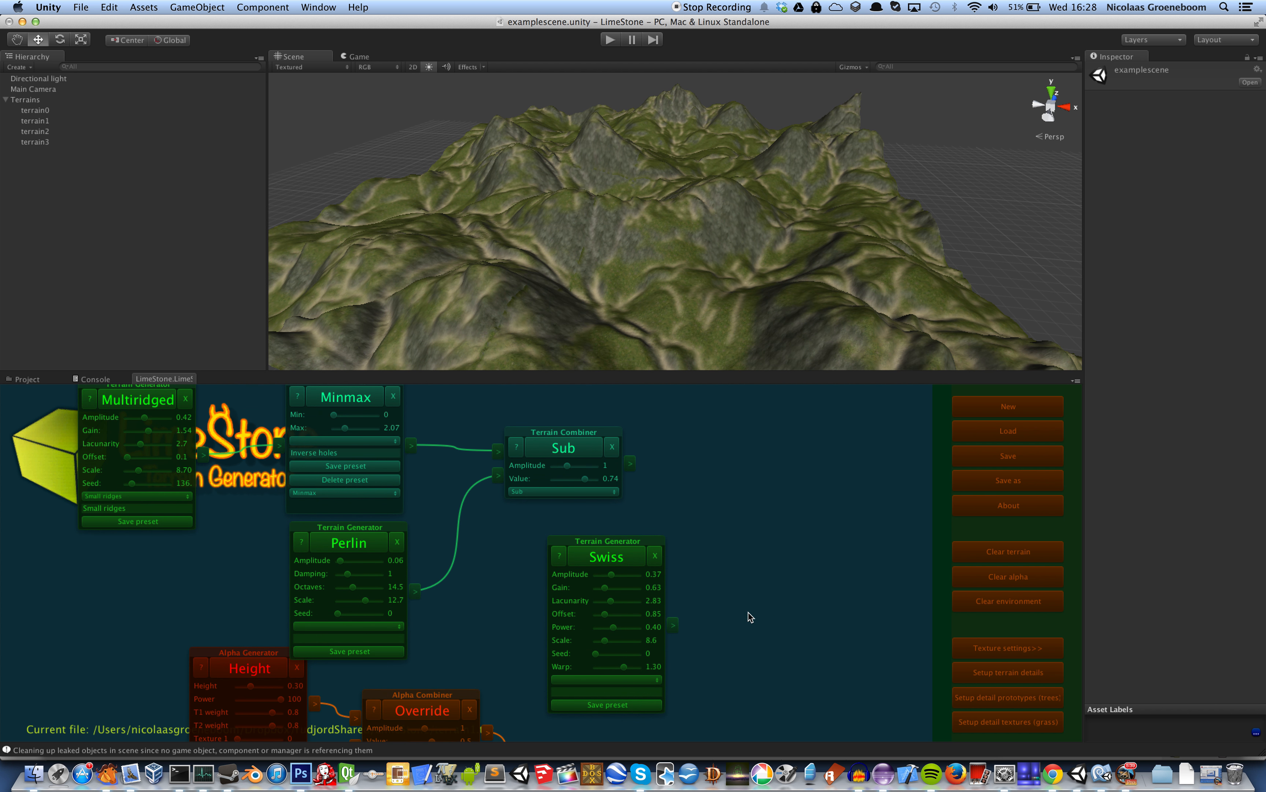
left_click_drag(634, 538, 593, 523)
right_click(718, 461)
mouse_move(734, 468)
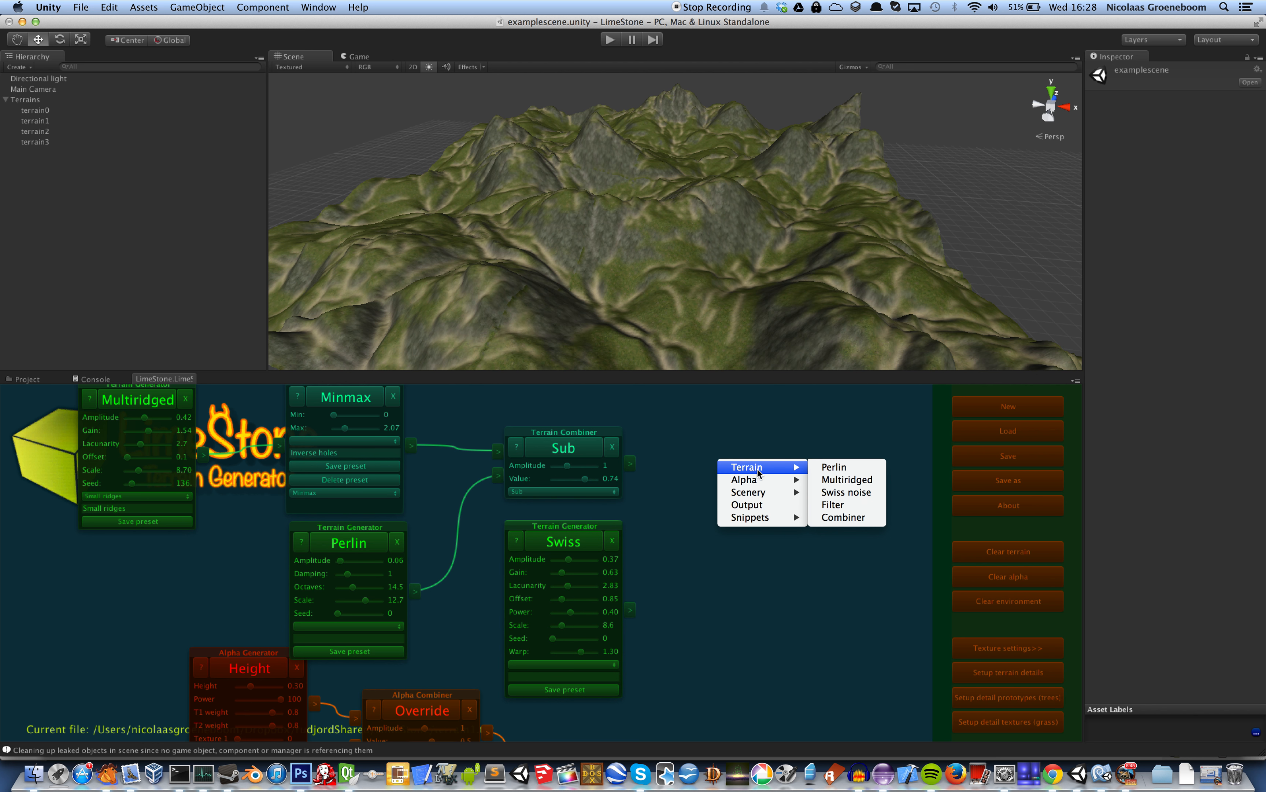
left_click(843, 517)
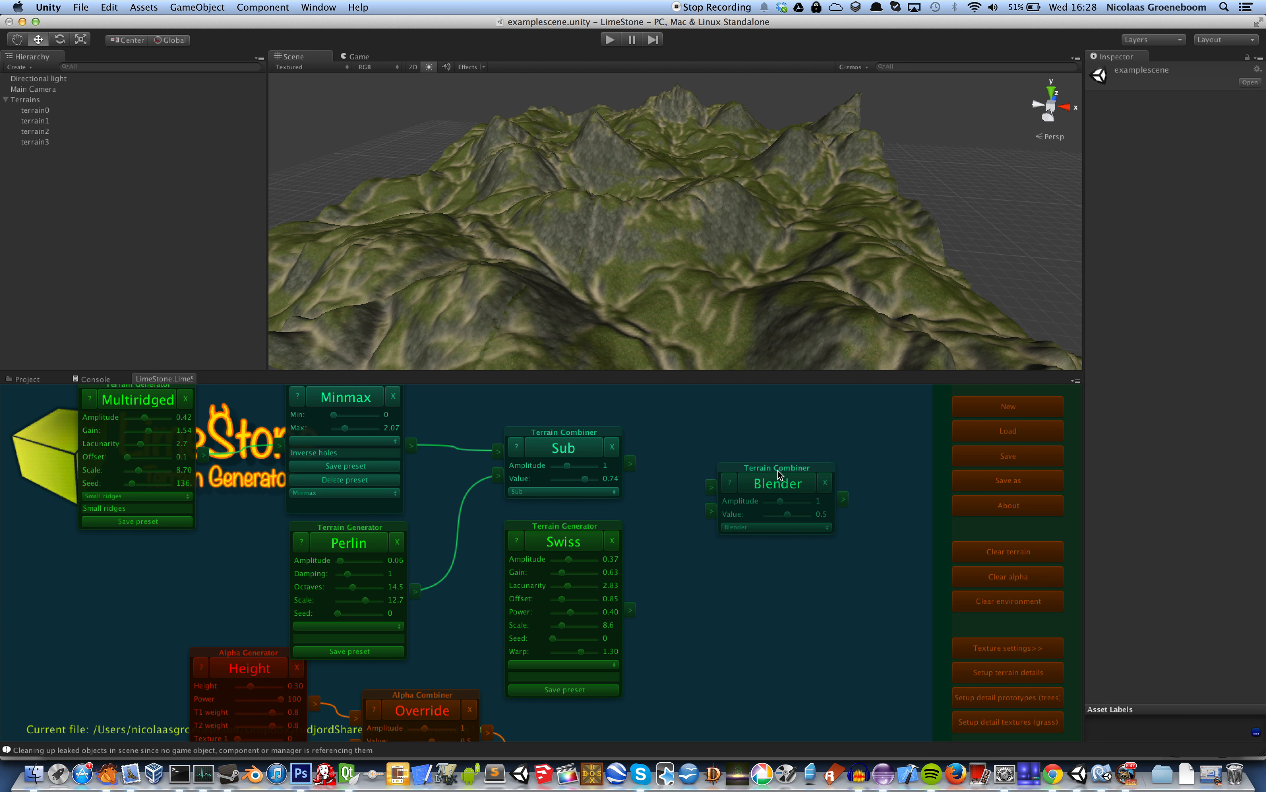
Set the new combiner's type to Mul, connect the Sub combiner and Swiss generator to its inputs, and recalculate the terrain
left_click(773, 527)
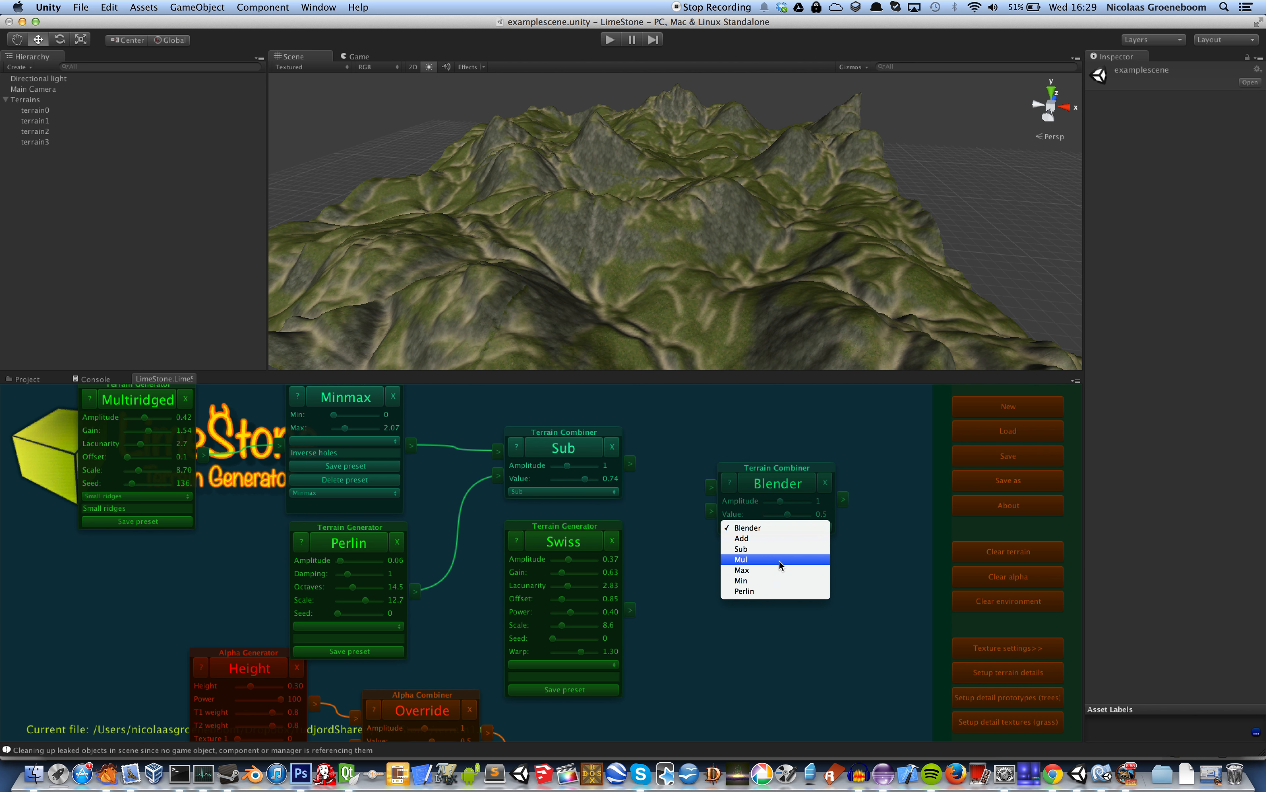
left_click(779, 560)
left_click(712, 491)
left_click(630, 462)
left_click(710, 512)
left_click(630, 609)
left_click(780, 480)
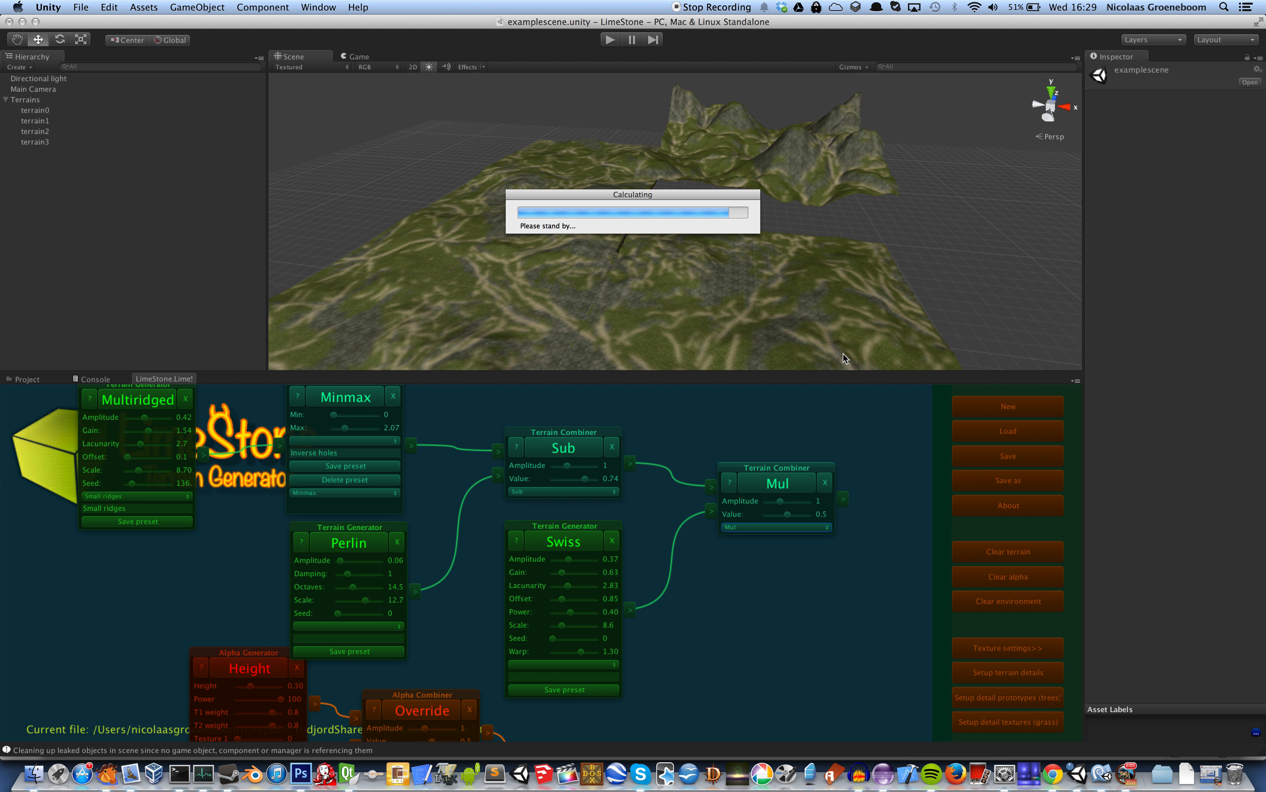
Change the second terrain combiner's type from Mul to Perlin and recalculate the terrain
left_click(775, 526)
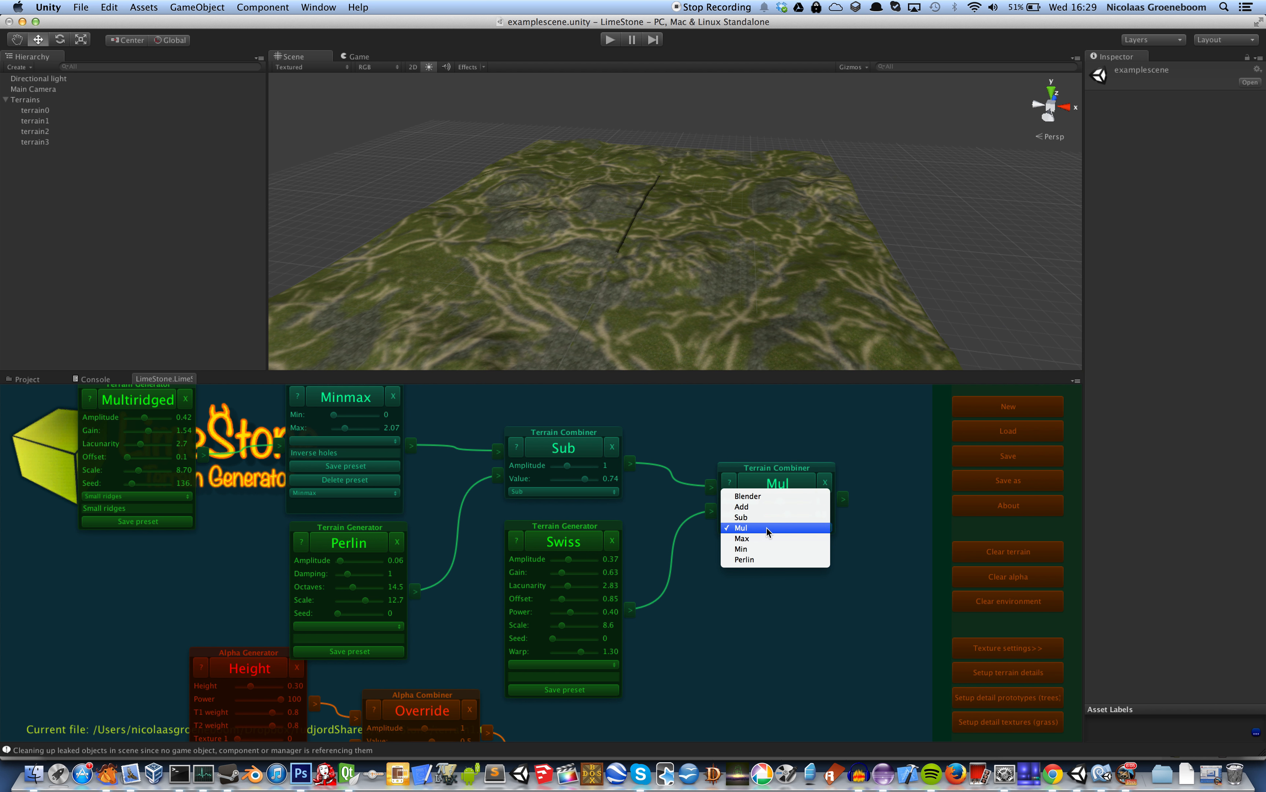
left_click(778, 559)
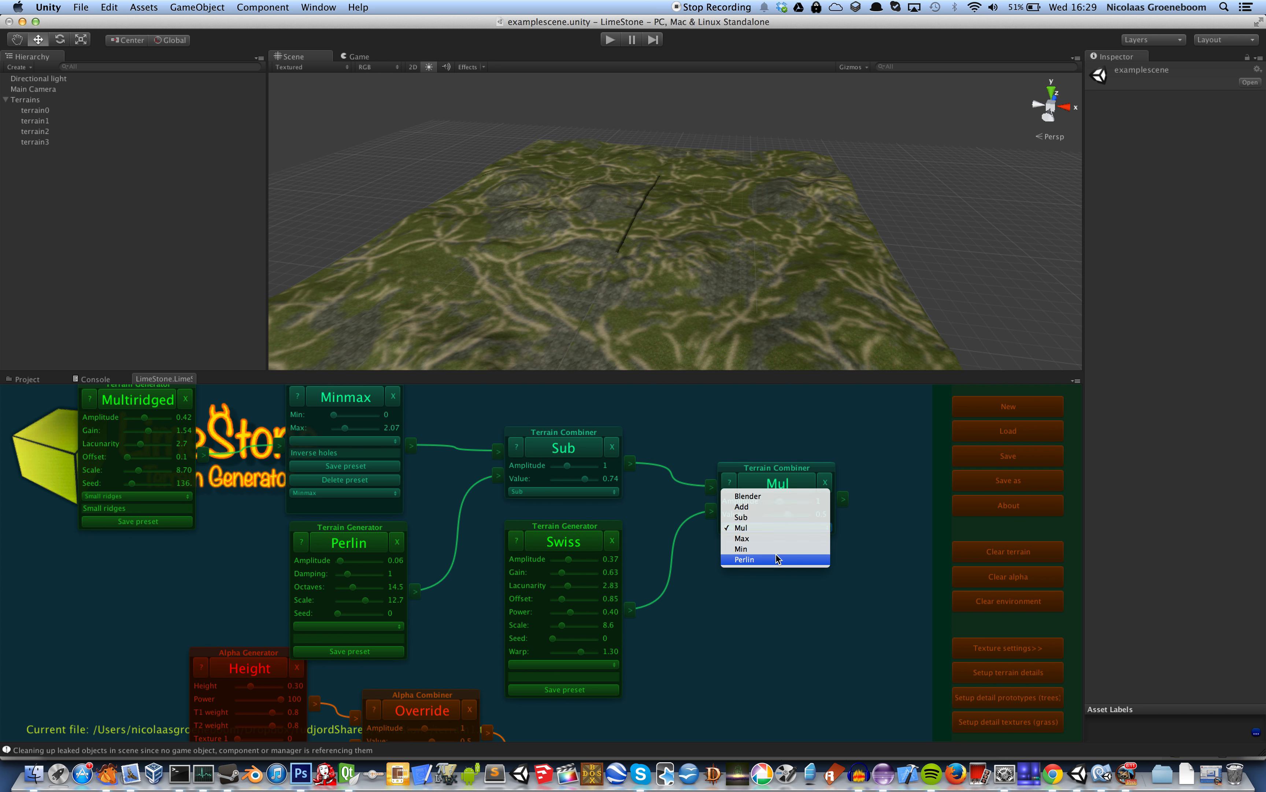
left_click_drag(848, 641, 824, 613)
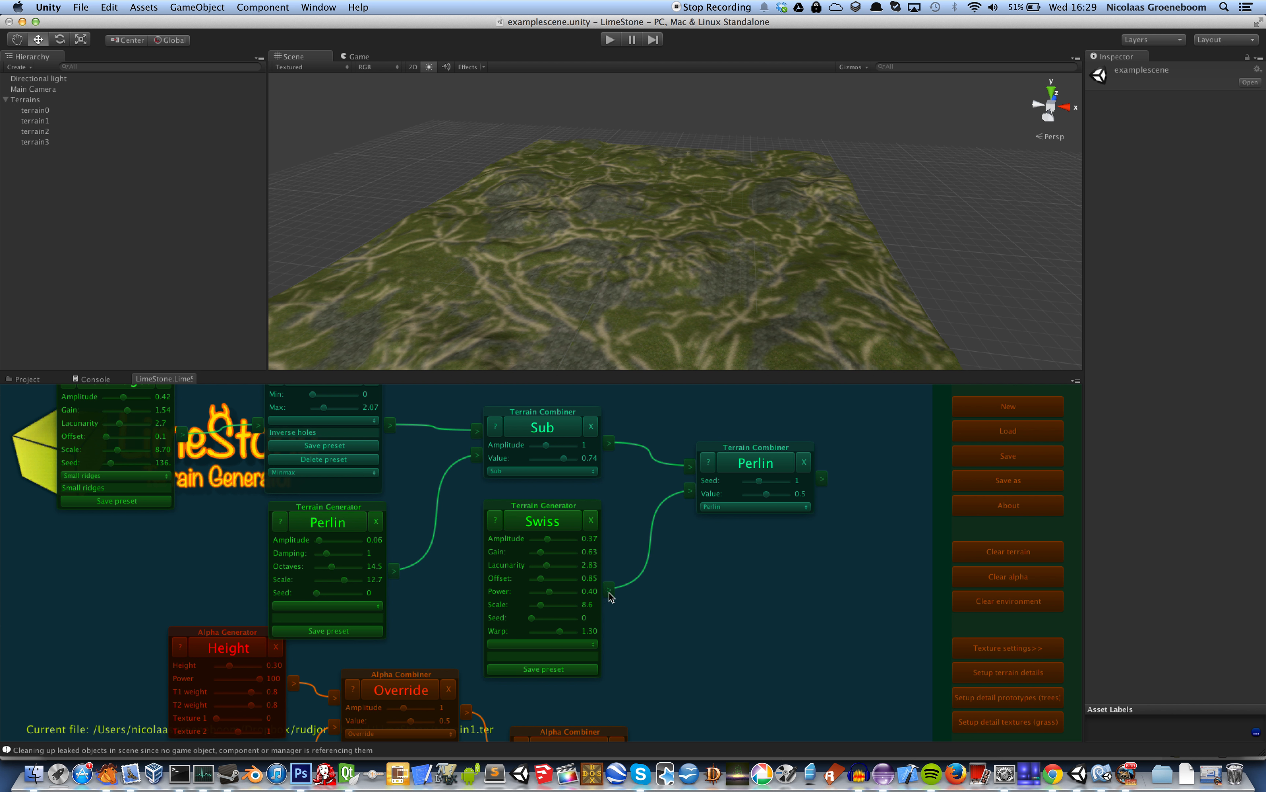
left_click(762, 462)
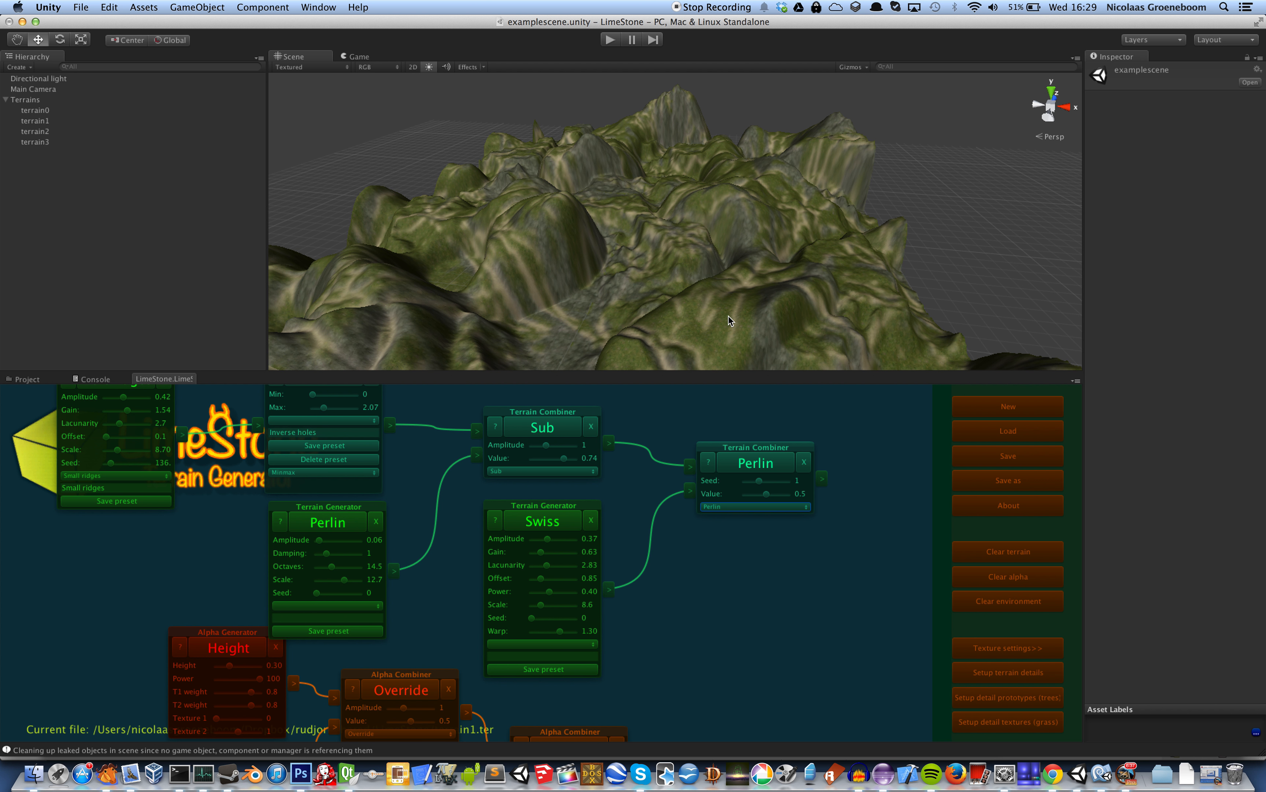
Set the Perlin combiner's value to 0.13, then regenerate the terrain and its alpha texturing
left_click_drag(768, 496, 753, 497)
left_click(756, 469)
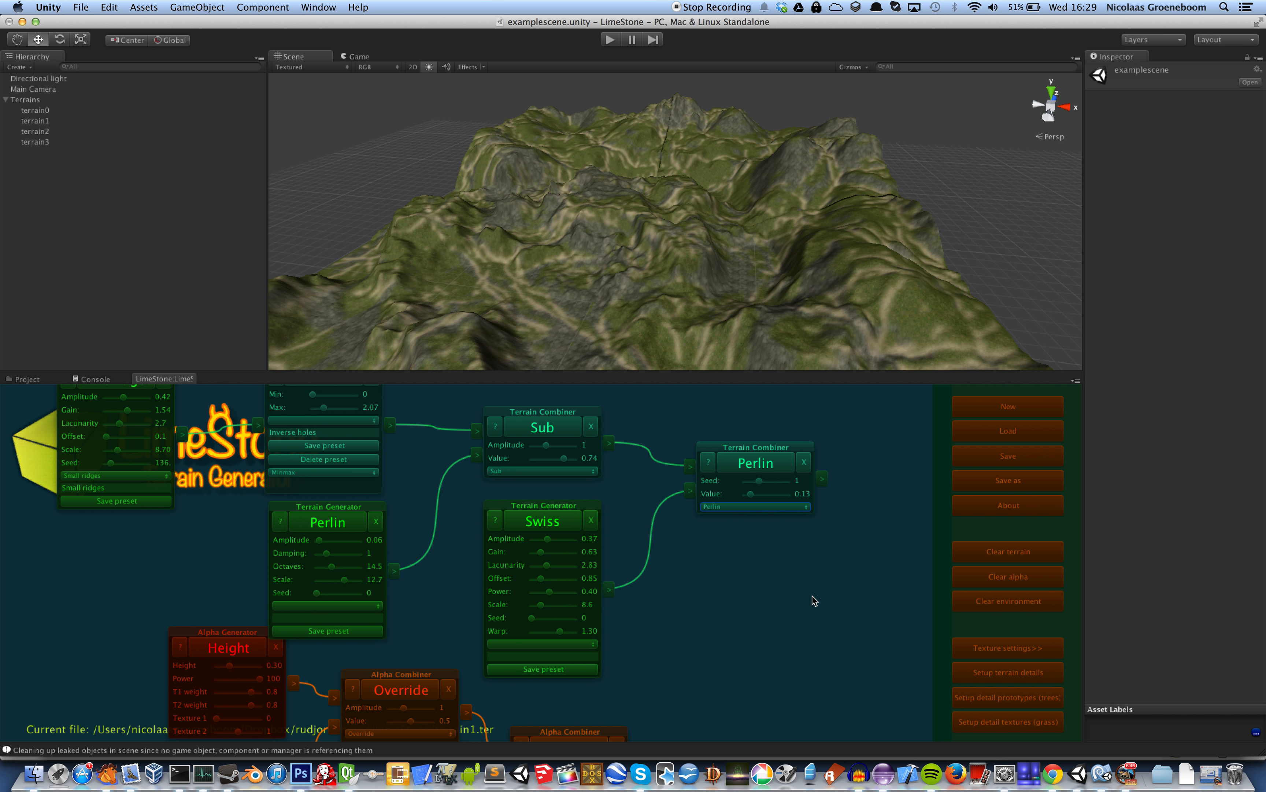
scroll(695, 511, "down", 5)
left_click(521, 647)
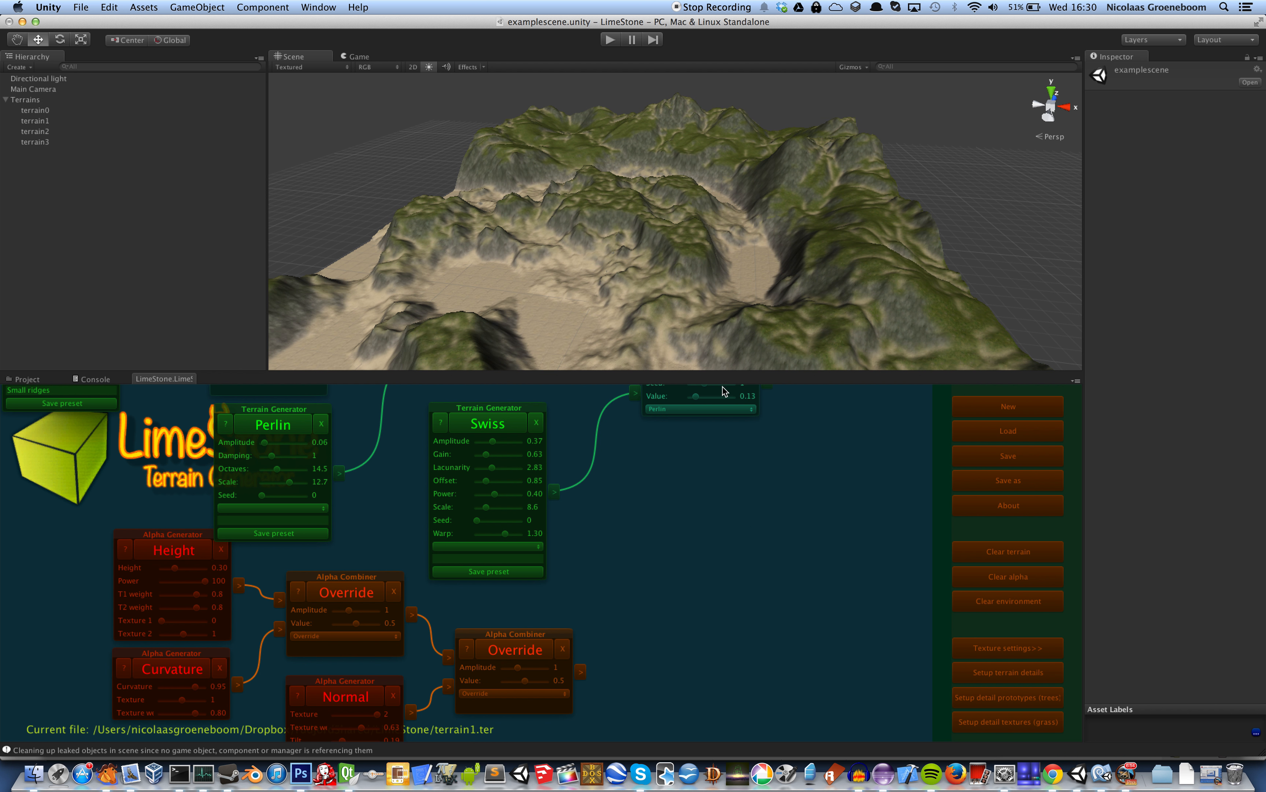
left_click_drag(730, 200, 640, 255, "alt")
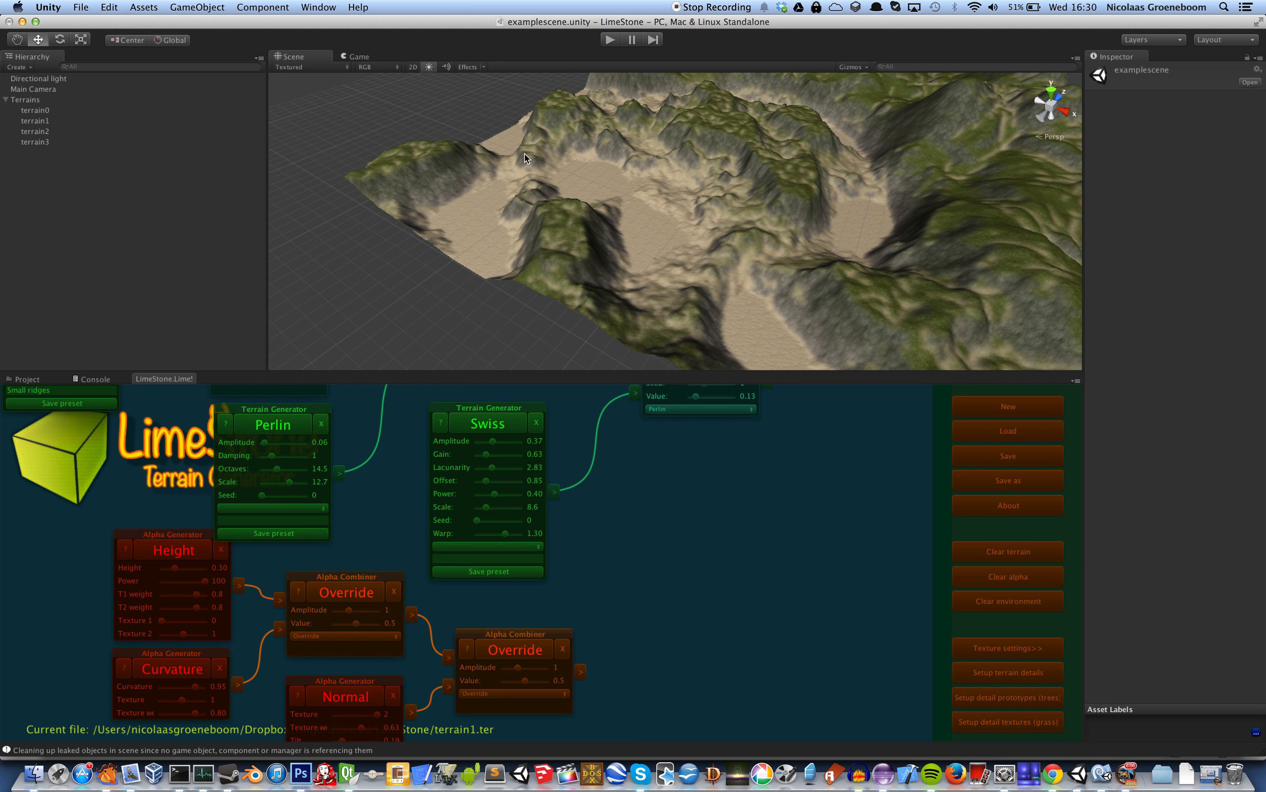
right_click_drag(1019, 67, 1025, 63)
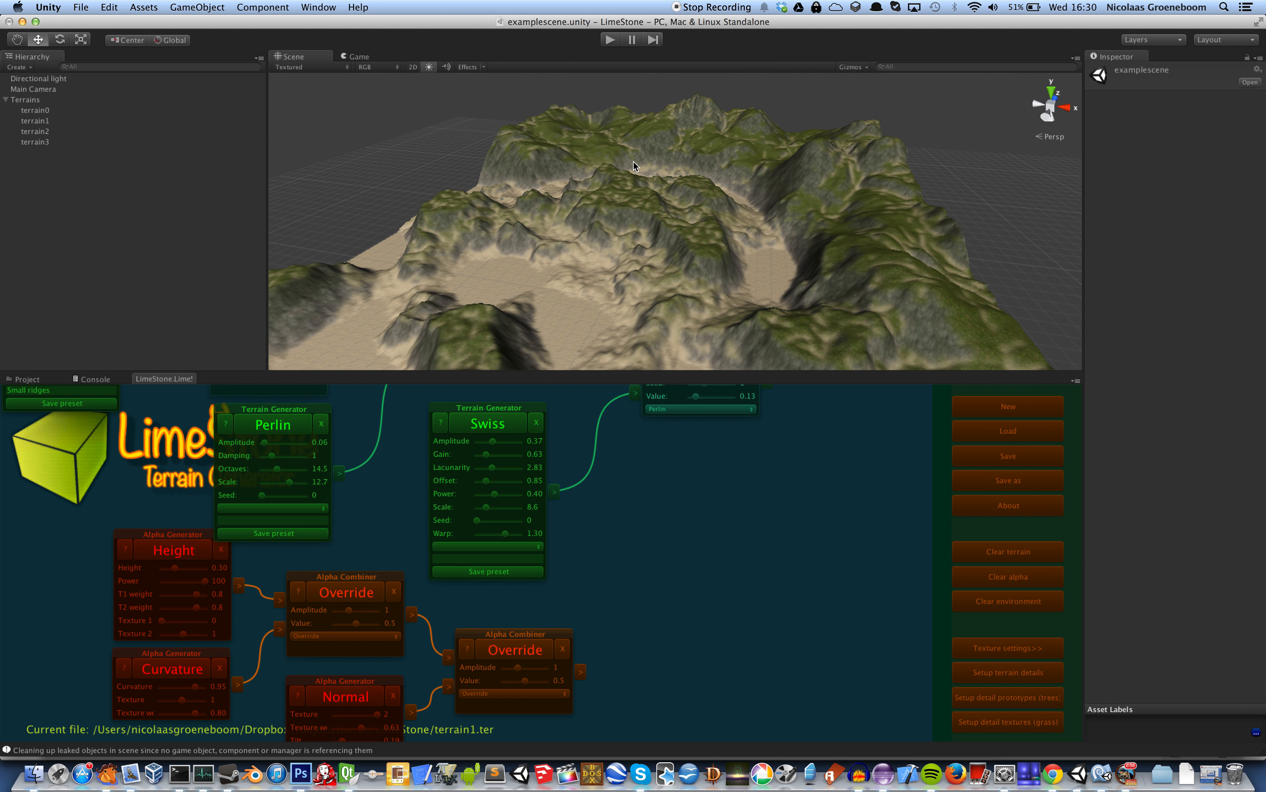
Set the terrain grid size to 4 by 4 in the terrain details
left_click(800, 495)
left_click_drag(799, 495, 792, 656)
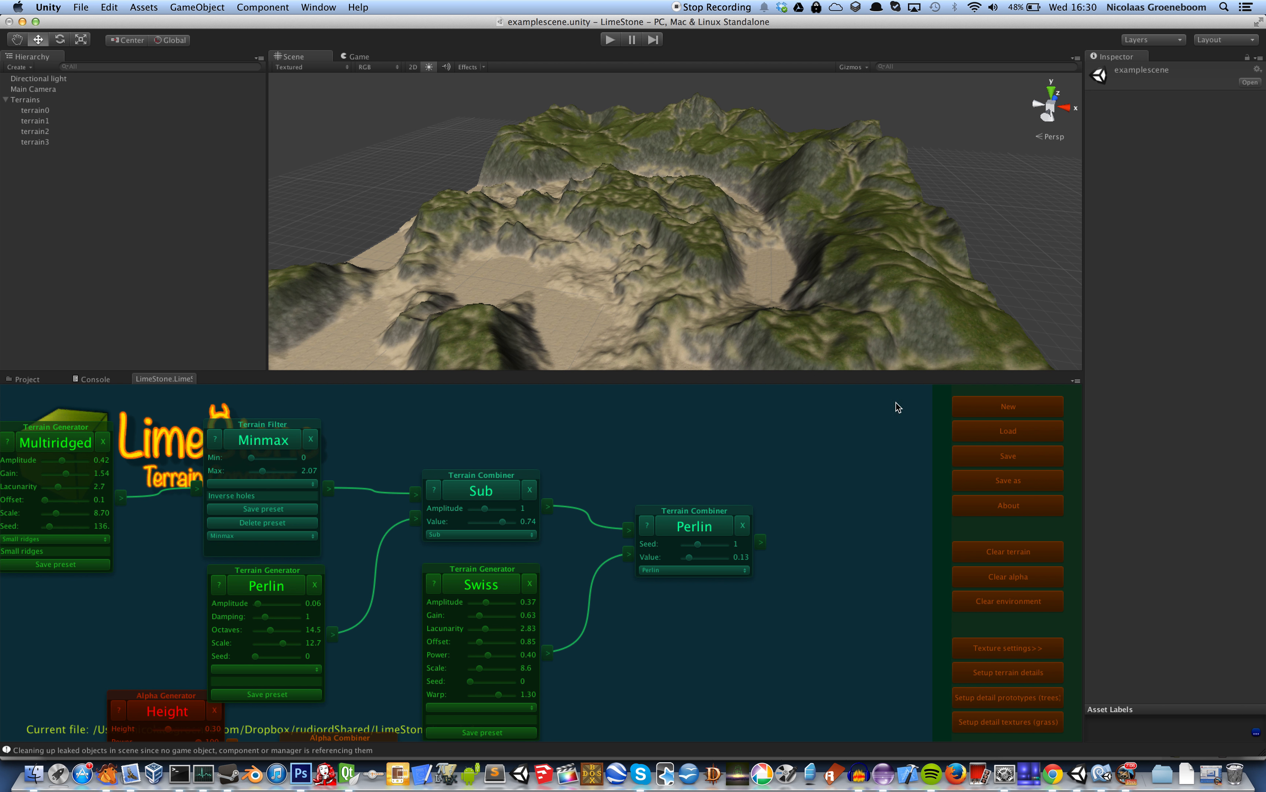
left_click(1039, 676)
left_click(674, 446)
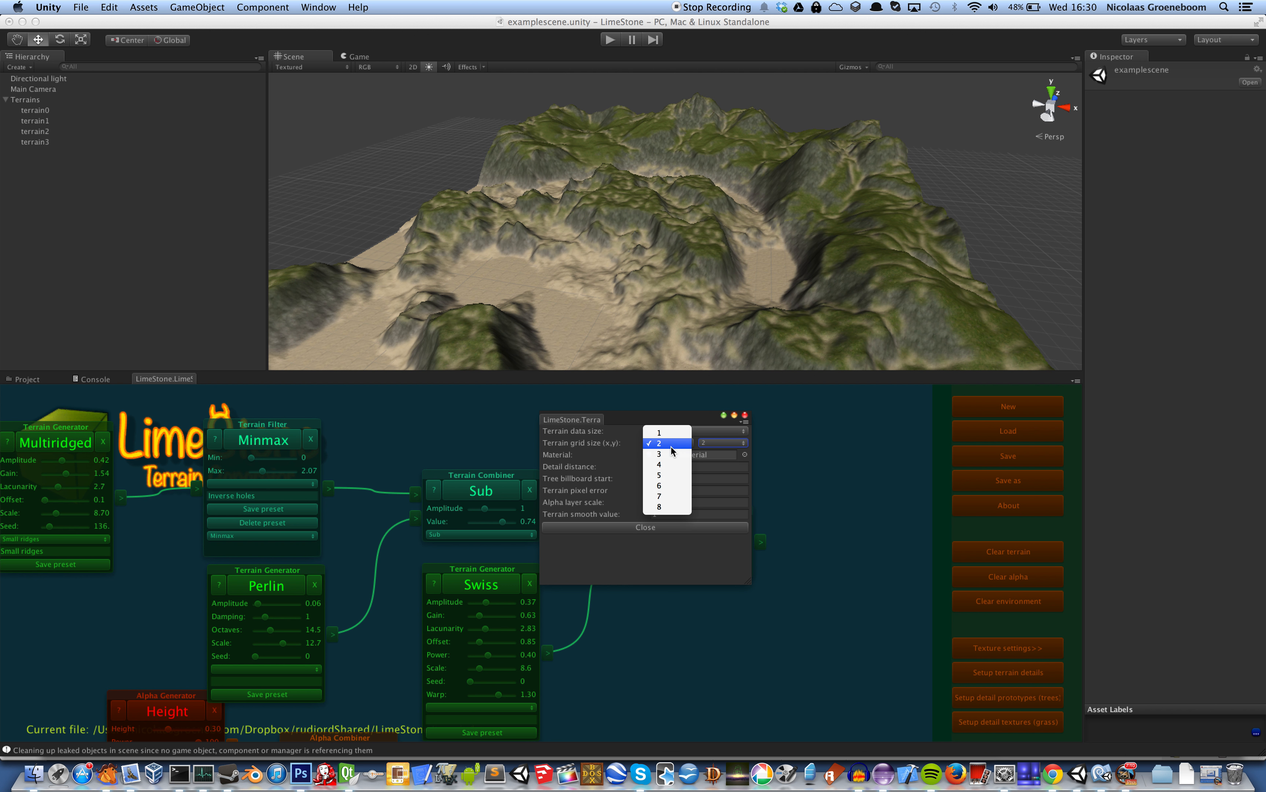
left_click(659, 465)
left_click(716, 442)
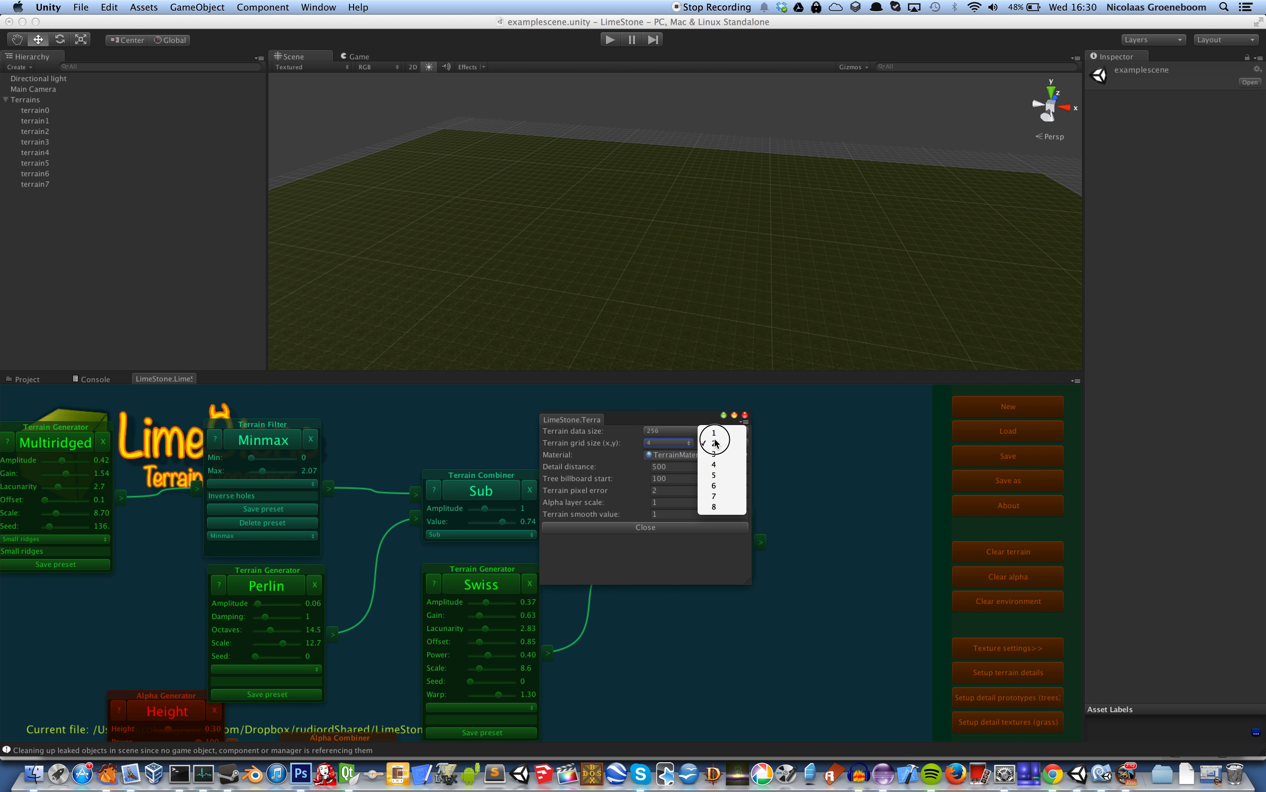
left_click(728, 462)
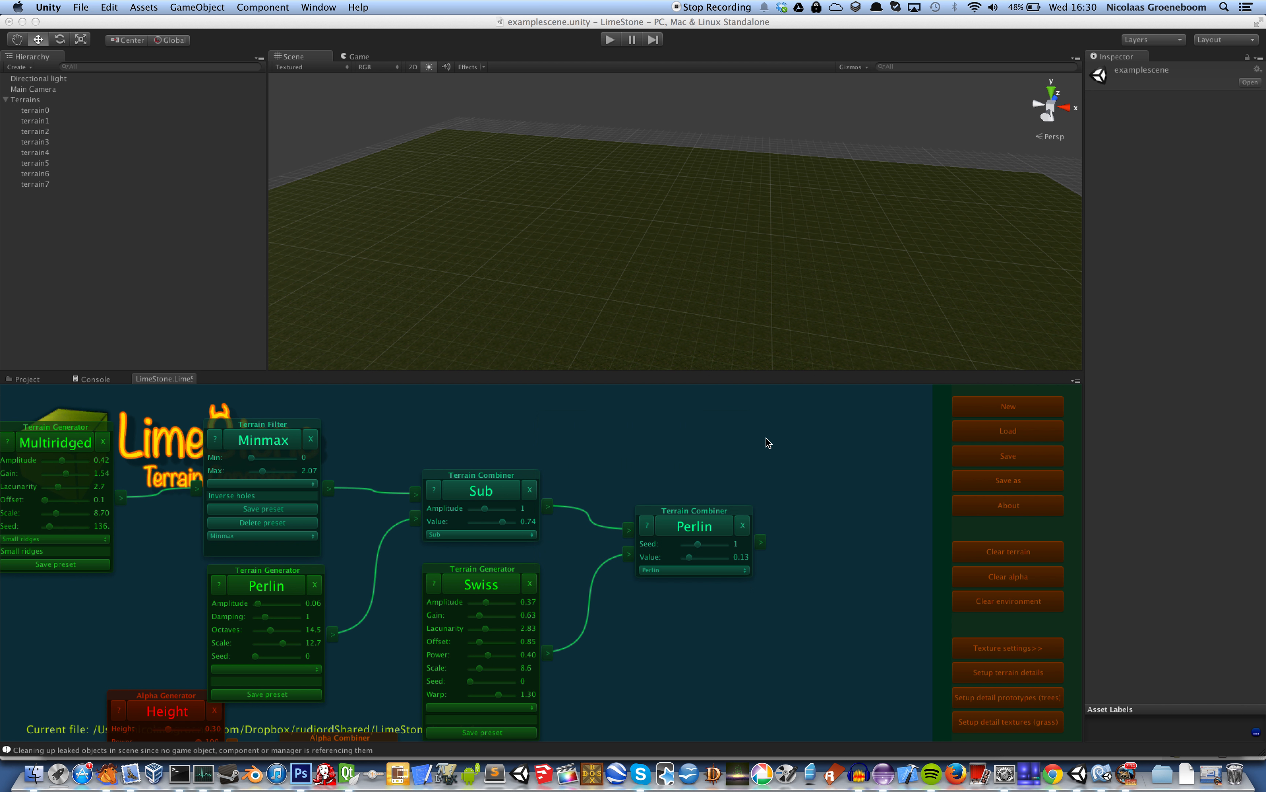
Regenerate the enlarged terrain from the Perlin combiner and reapply the alpha texturing from the final Override combiner
left_click(696, 528)
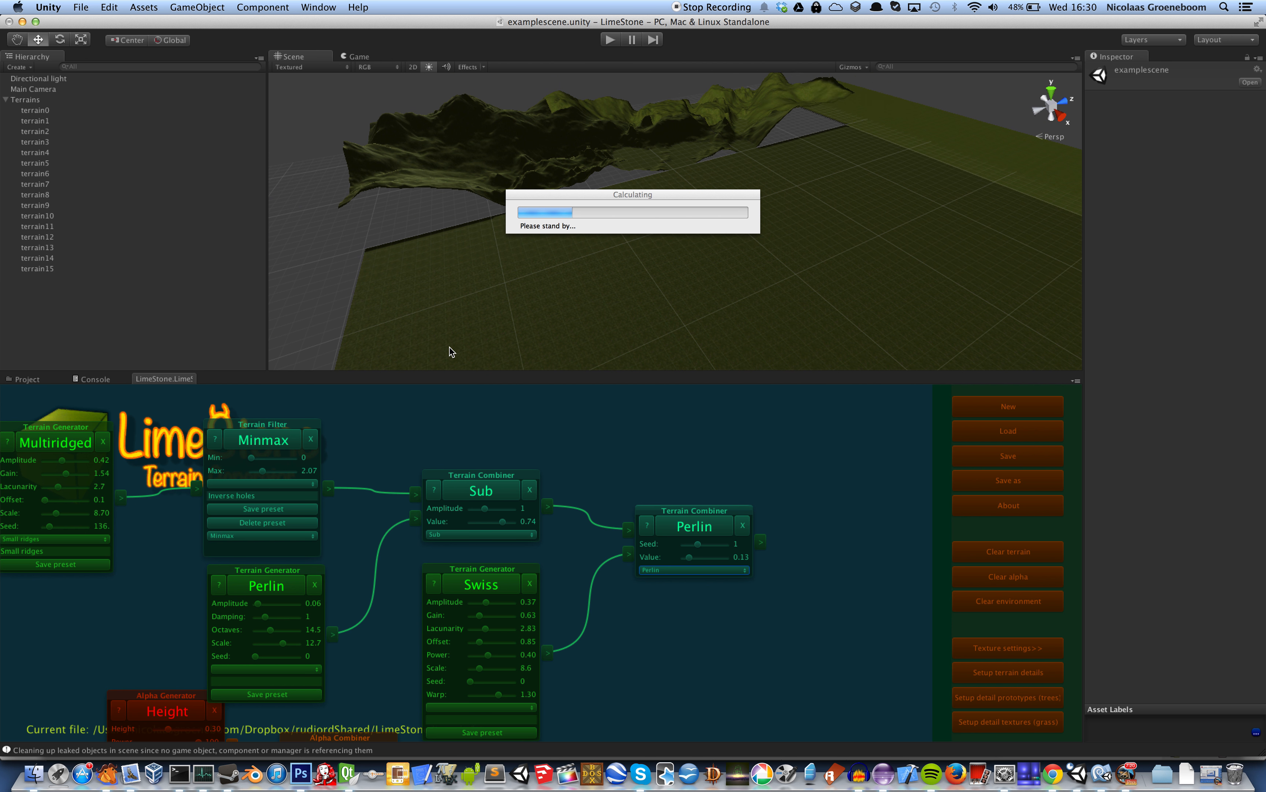
left_click_drag(474, 337, 609, 350, "alt")
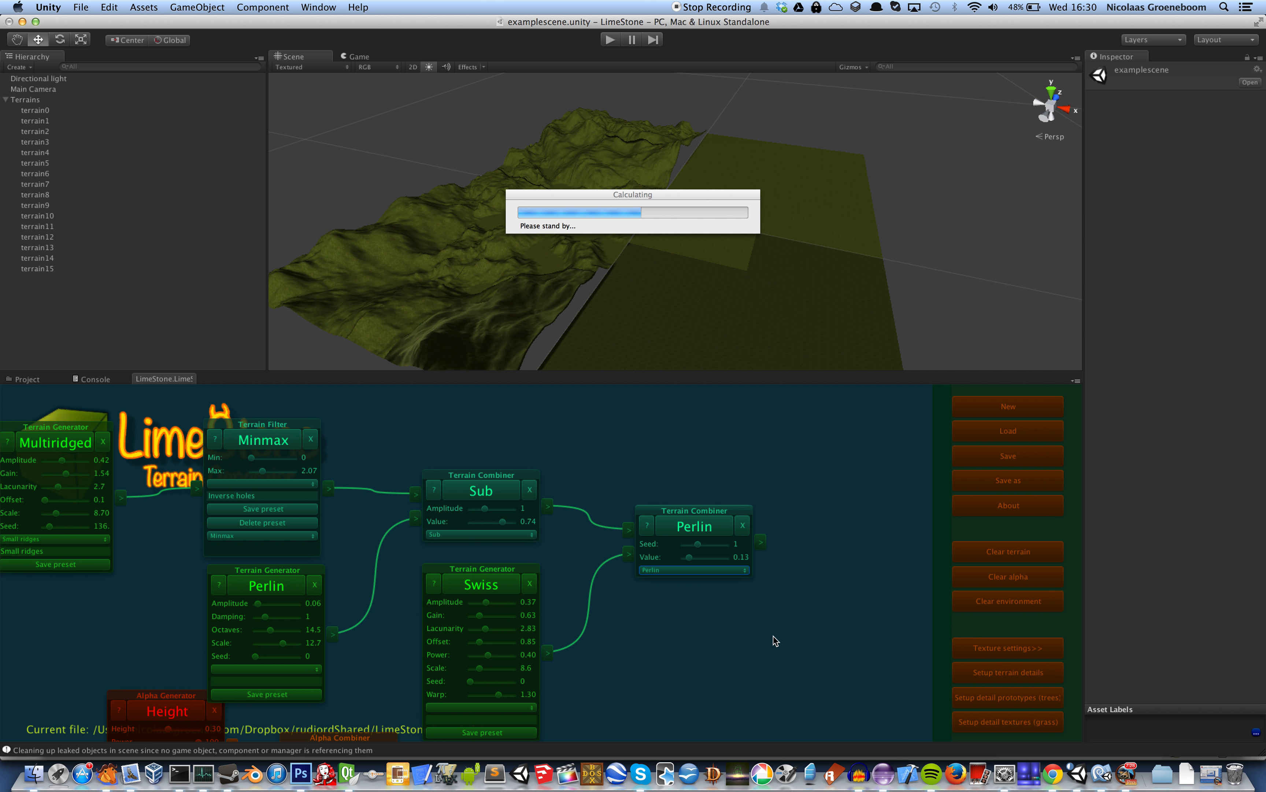
left_click(768, 613)
left_click_drag(768, 615, 755, 533)
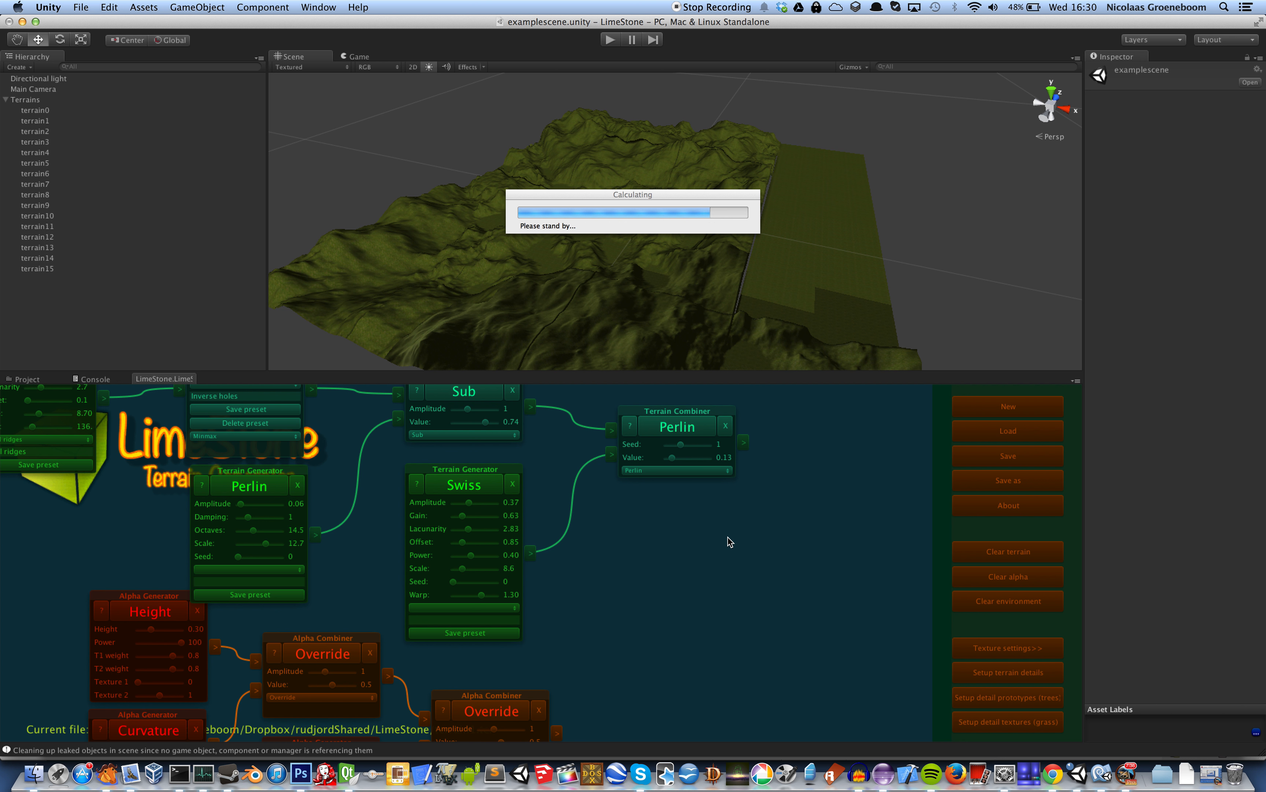
left_click_drag(718, 606, 710, 489)
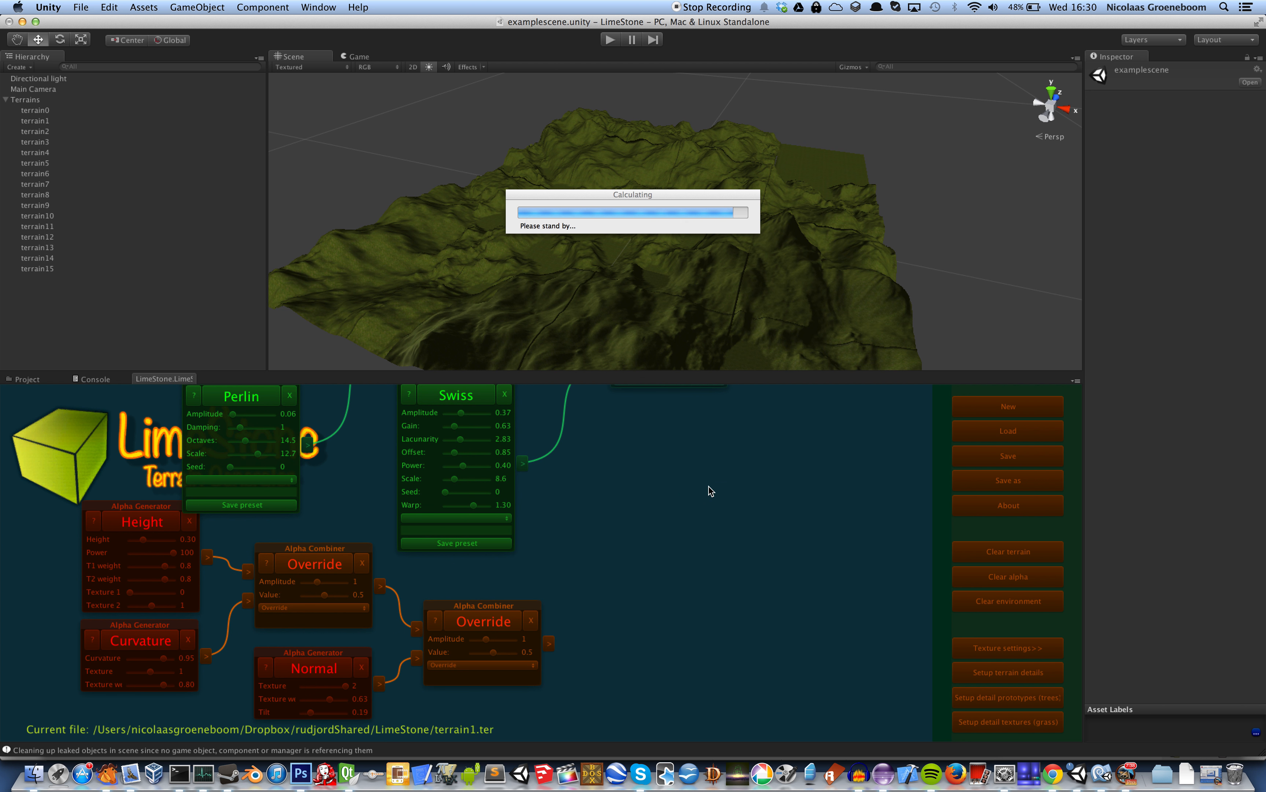
left_click_drag(661, 608, 696, 481)
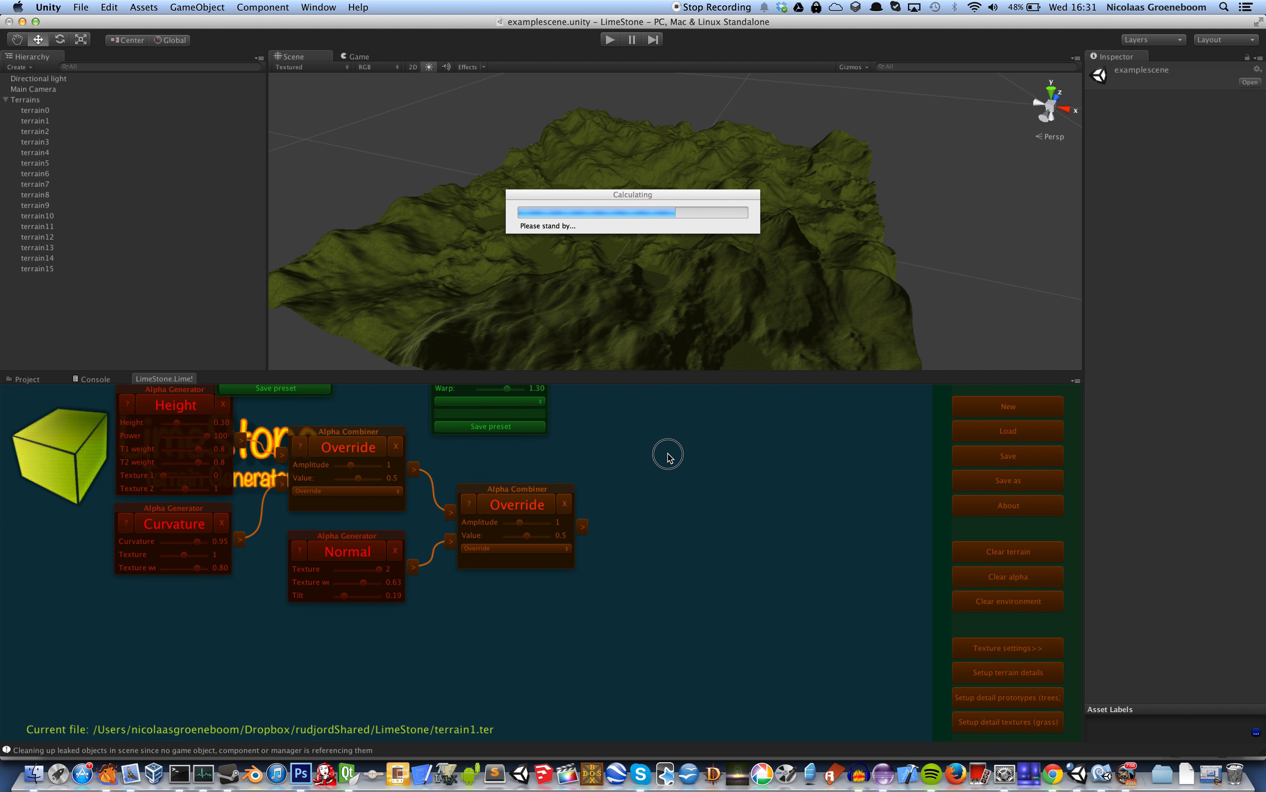
left_click_drag(665, 453, 768, 509)
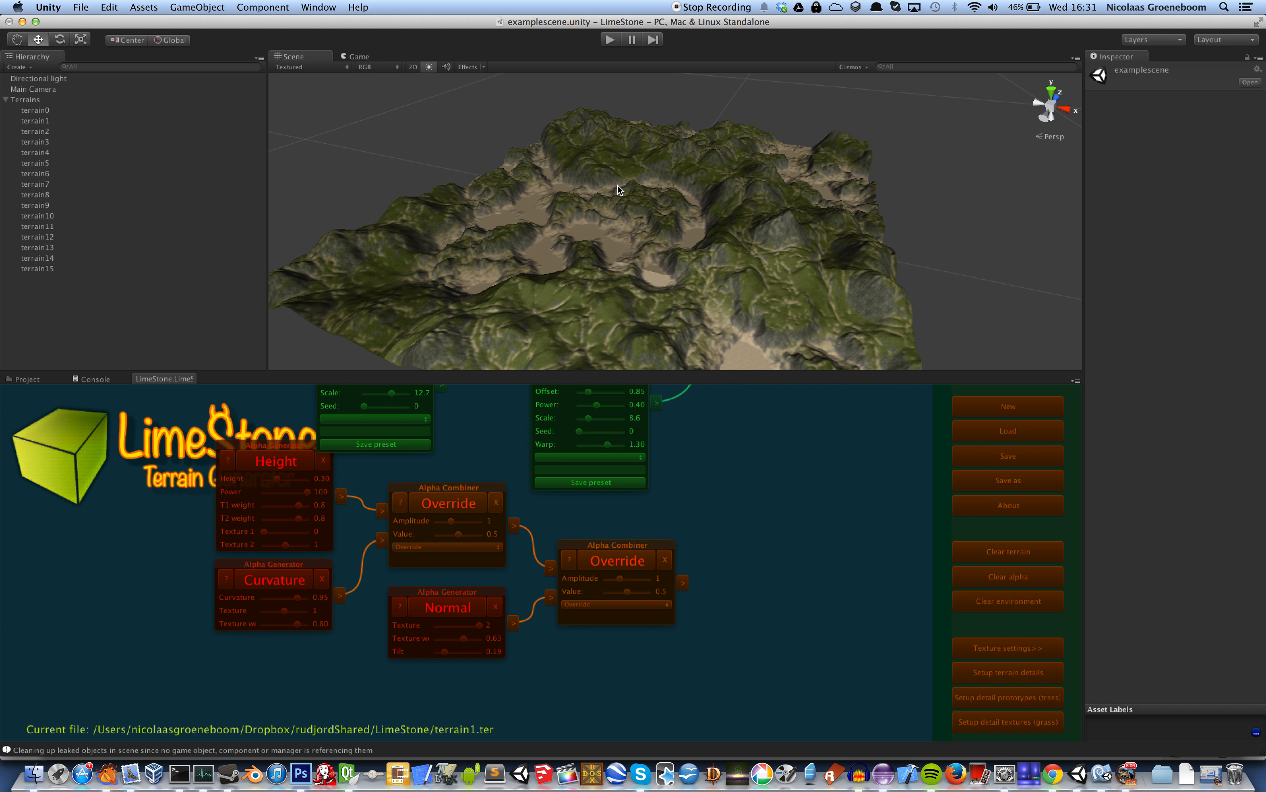
Save the terrain1 setup and start a new, empty terrain file
left_click_drag(618, 187, 621, 222, "alt")
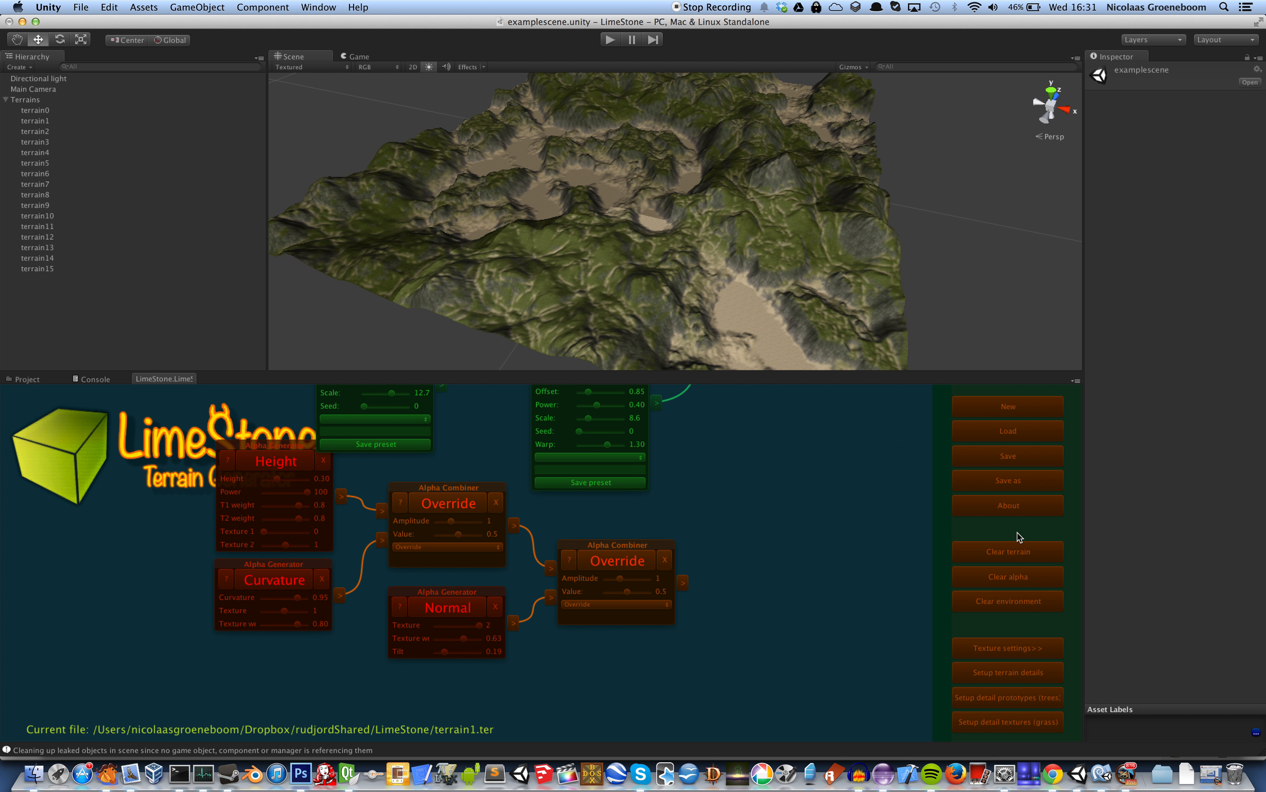
left_click(1032, 455)
left_click(1030, 409)
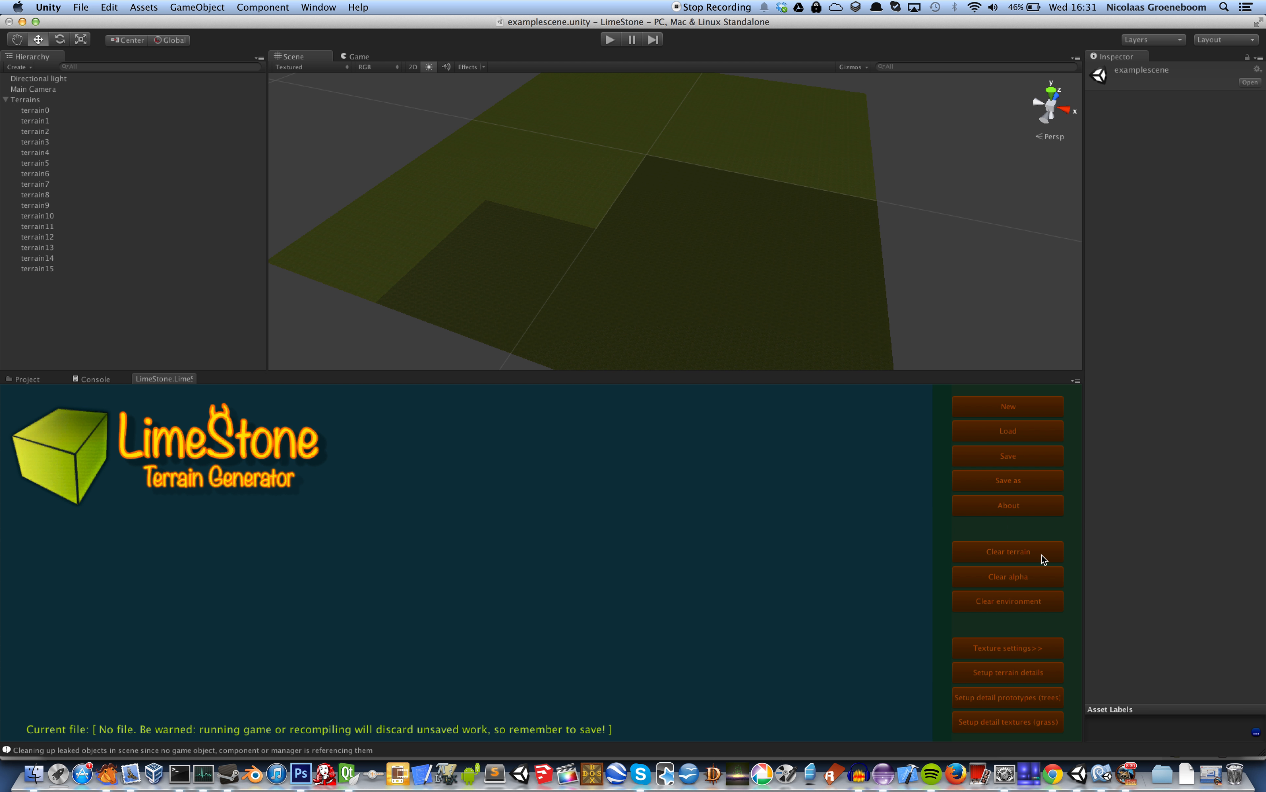
Set the terrain grid size to 2 by 2 in the terrain details
left_click(1047, 672)
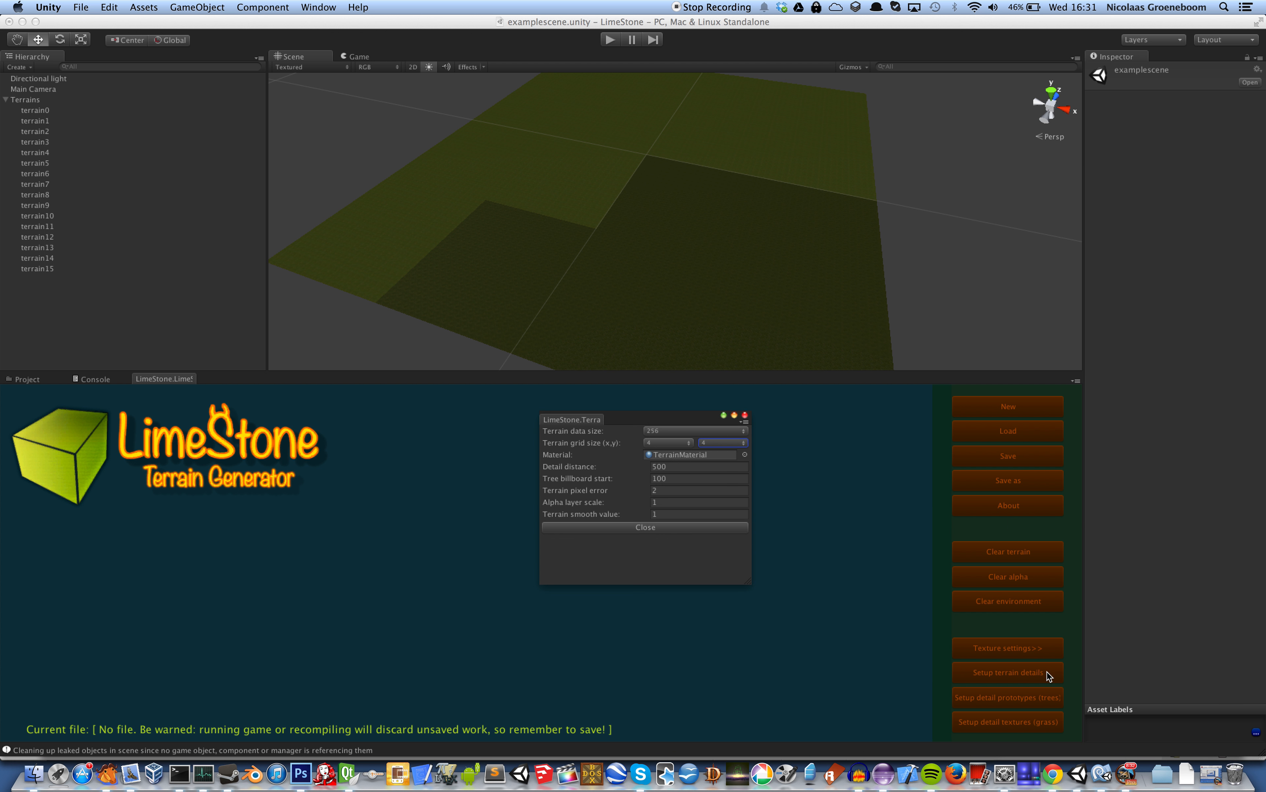
left_click(680, 443)
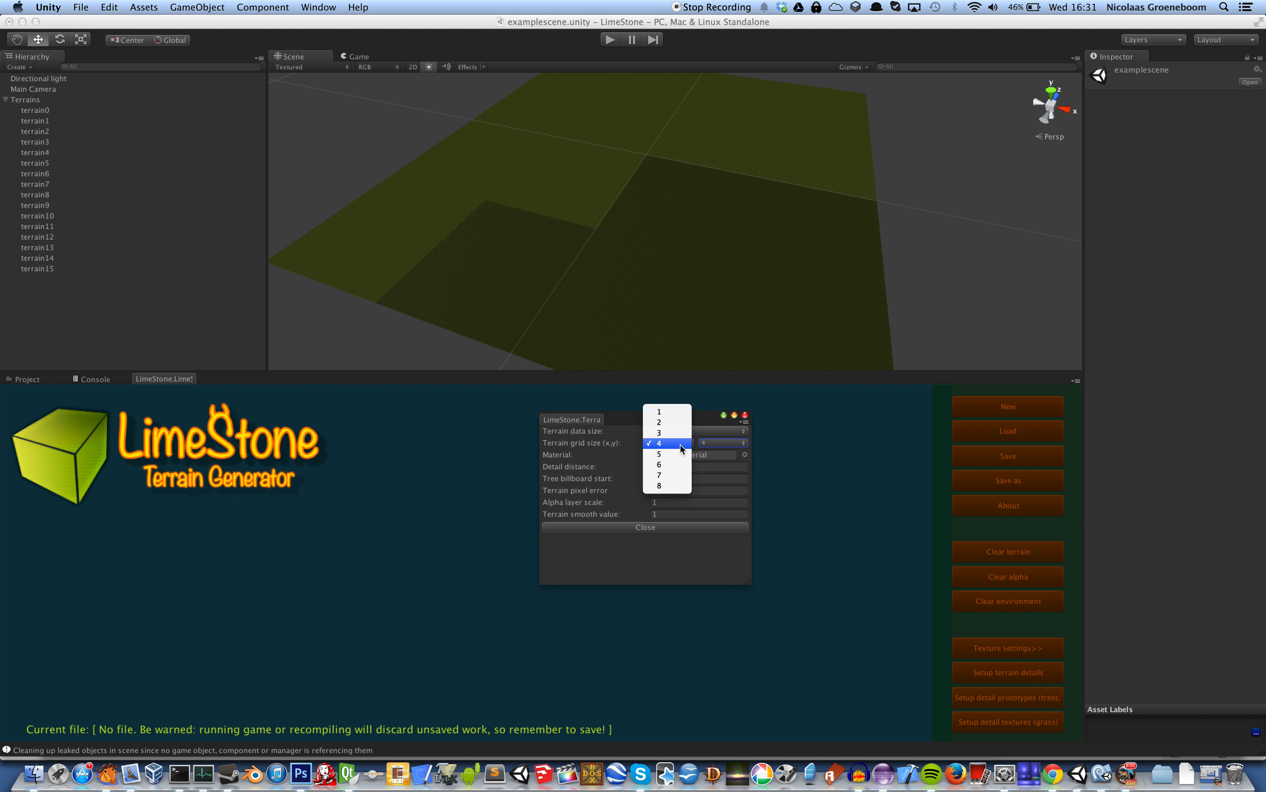
left_click(677, 423)
left_click(722, 443)
left_click(725, 423)
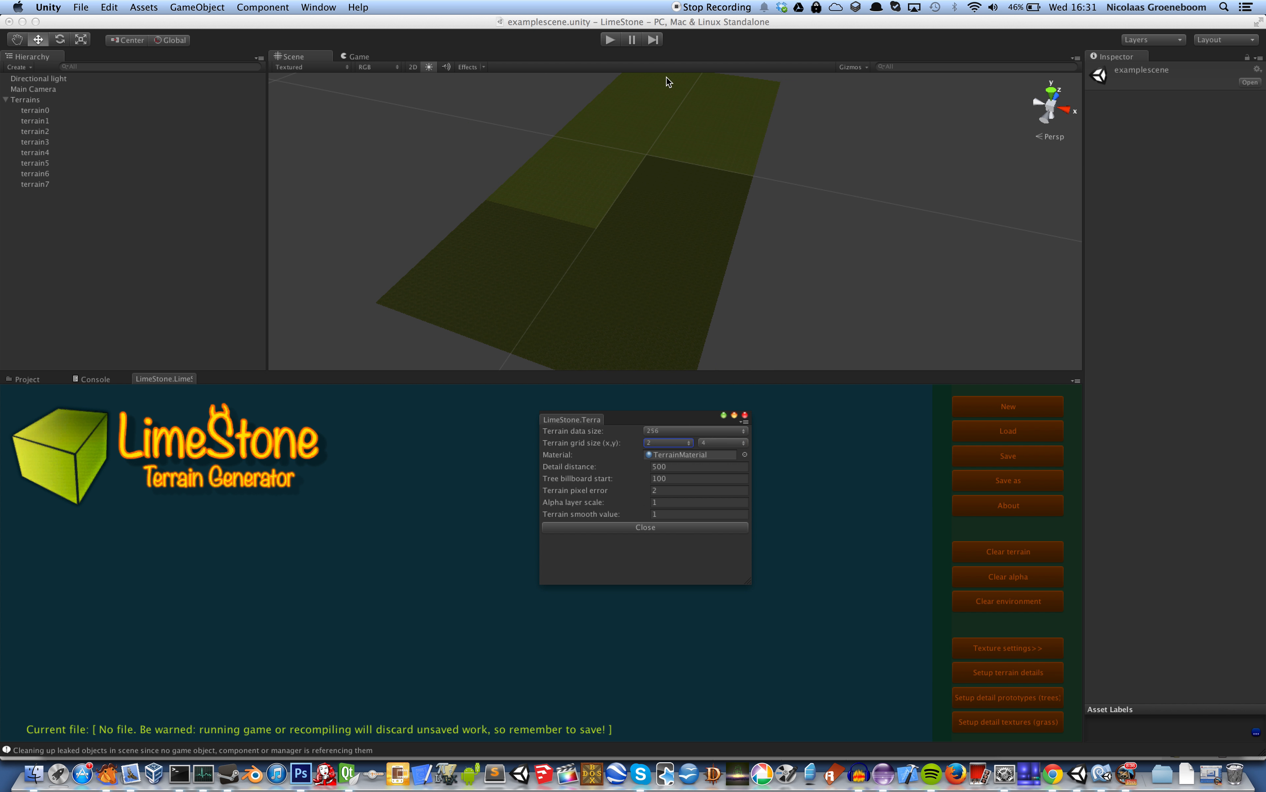
Add a Swiss noise terrain generator to the empty graph and calculate the terrain from it
scroll(664, 193, "up", 5)
scroll(664, 192, "down", 5)
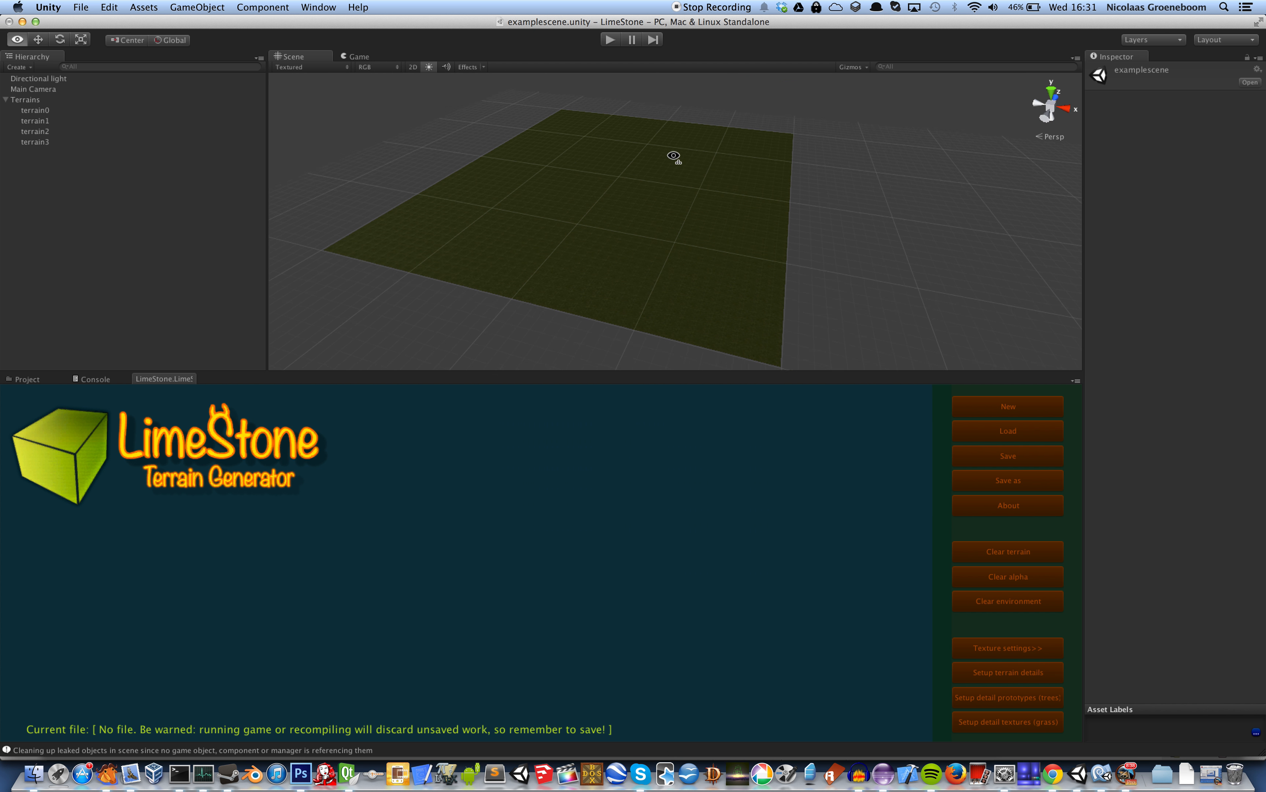
scroll(673, 169, "up", 8)
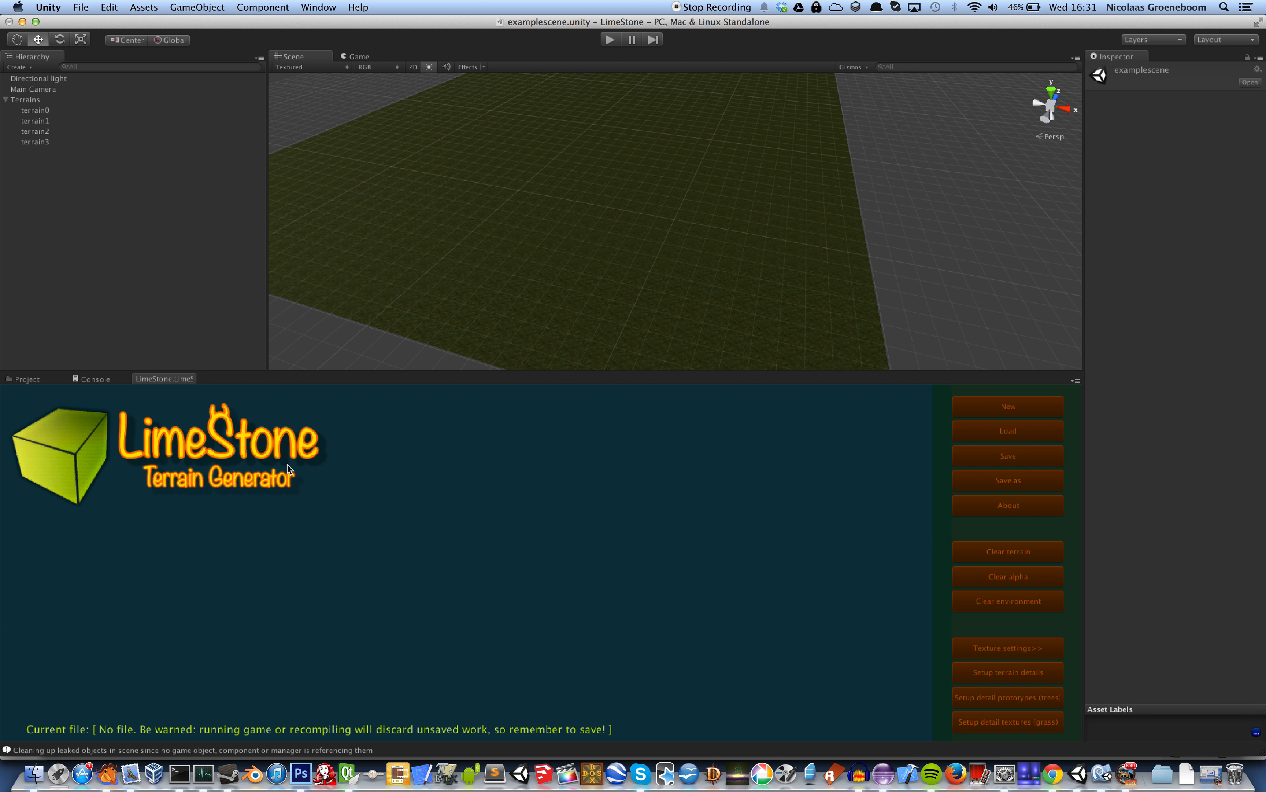
right_click(233, 478)
mouse_move(277, 496)
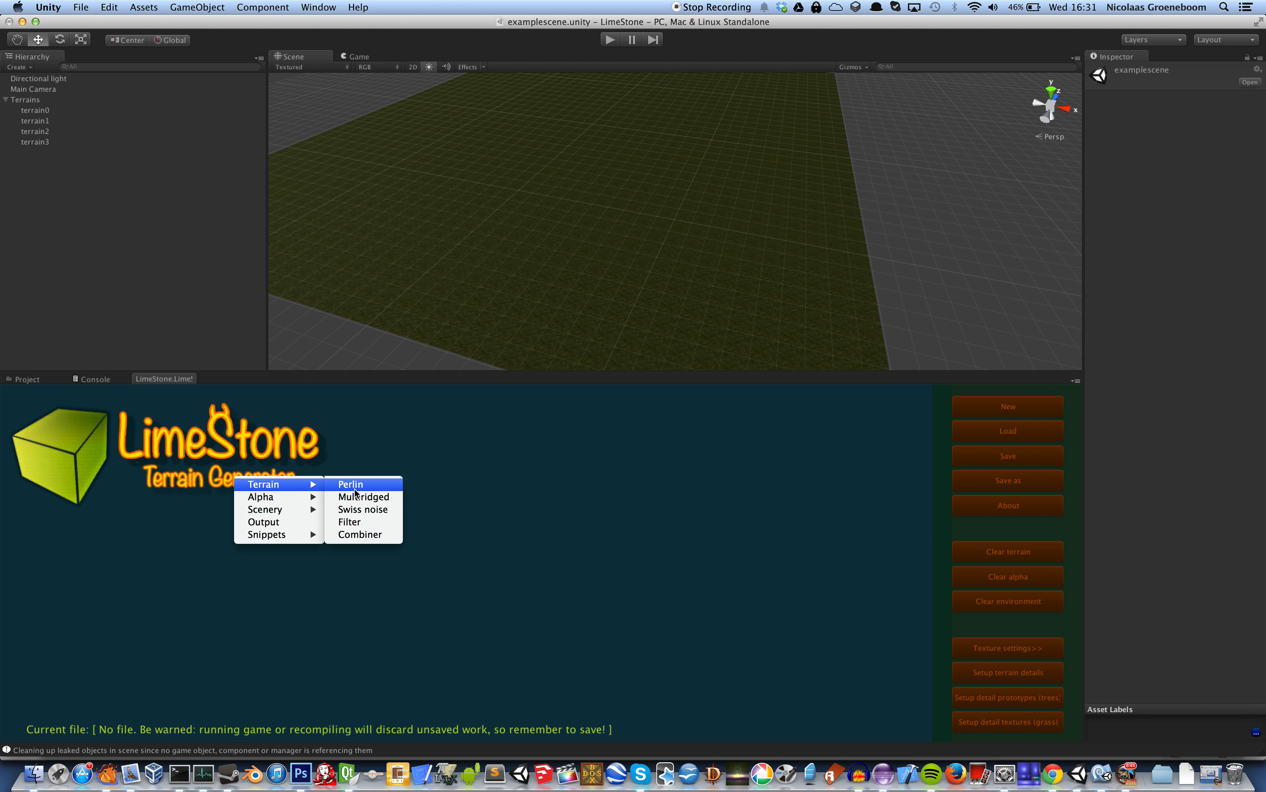
left_click(375, 509)
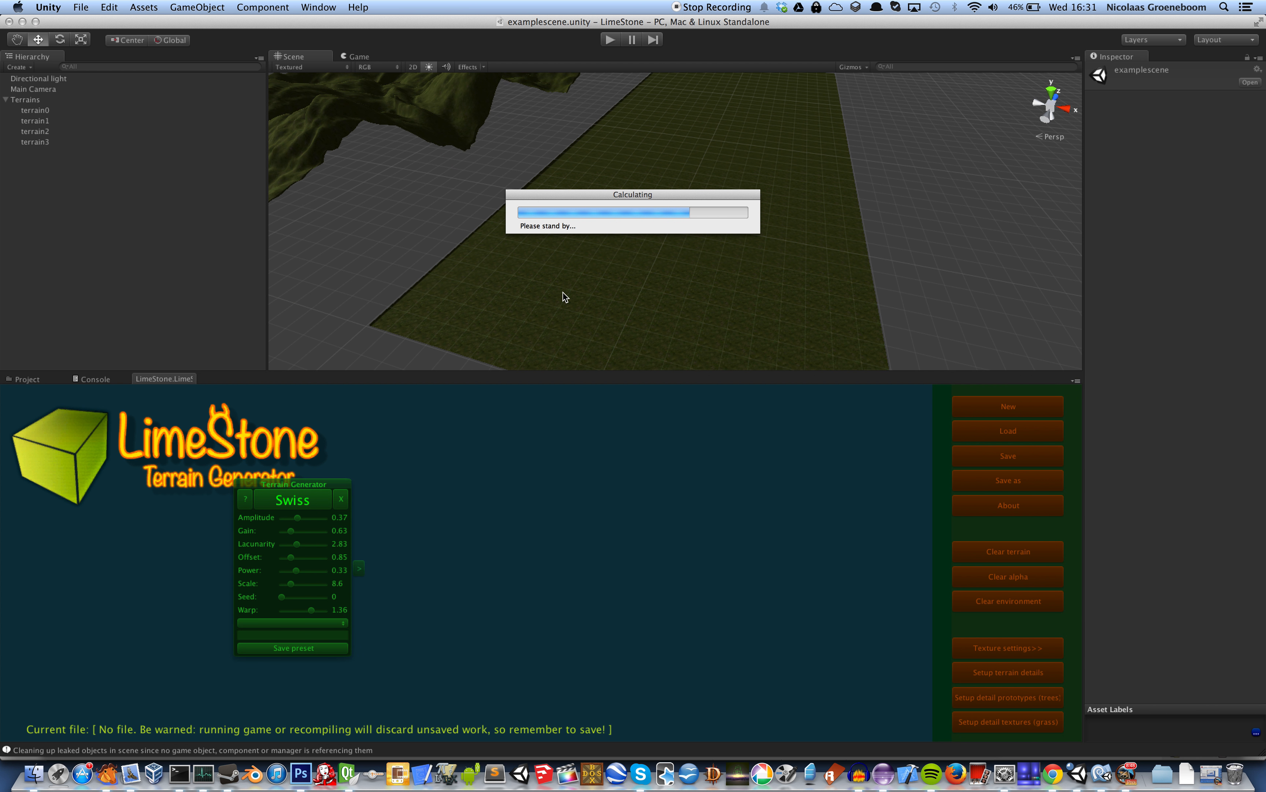
right_click_drag(584, 120, 608, 283)
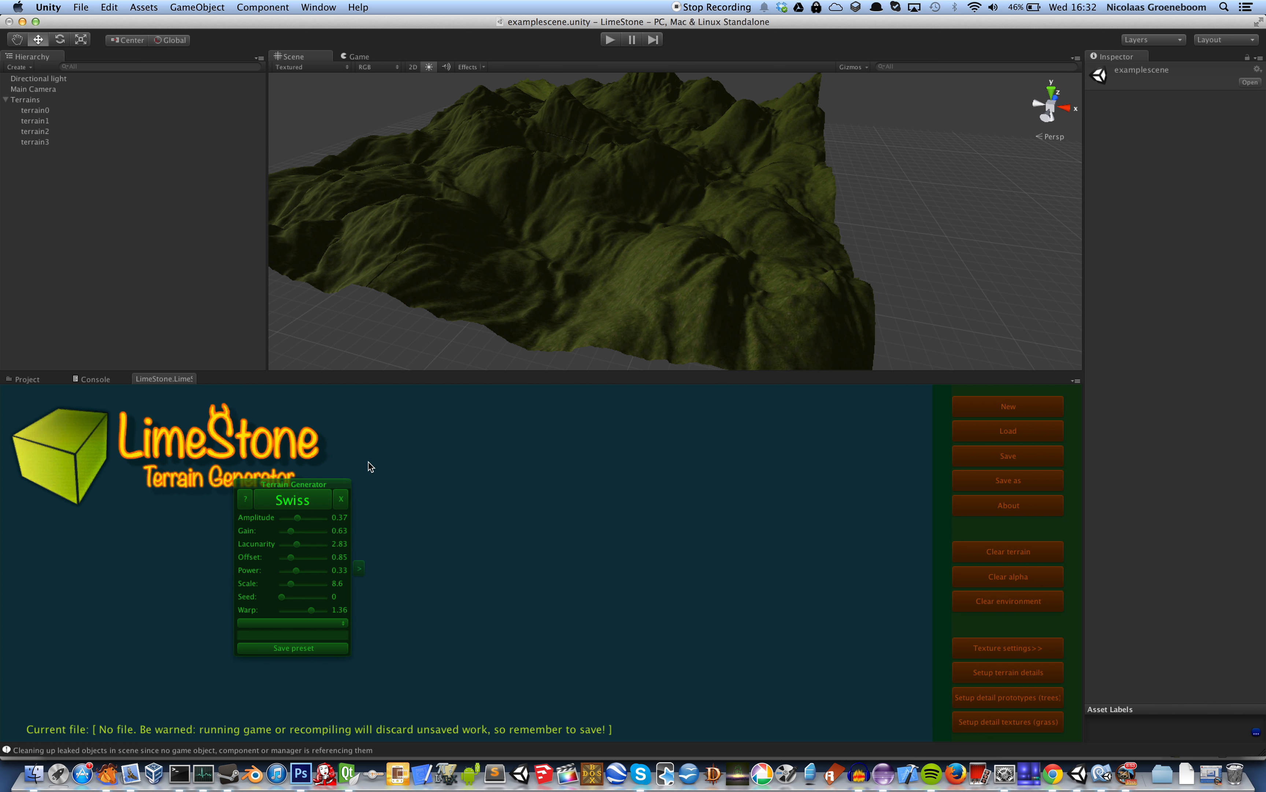
Add an alpha Height generator below the Swiss node and texture the terrain with it
left_click_drag(331, 483, 463, 433)
left_click_drag(489, 564, 536, 584)
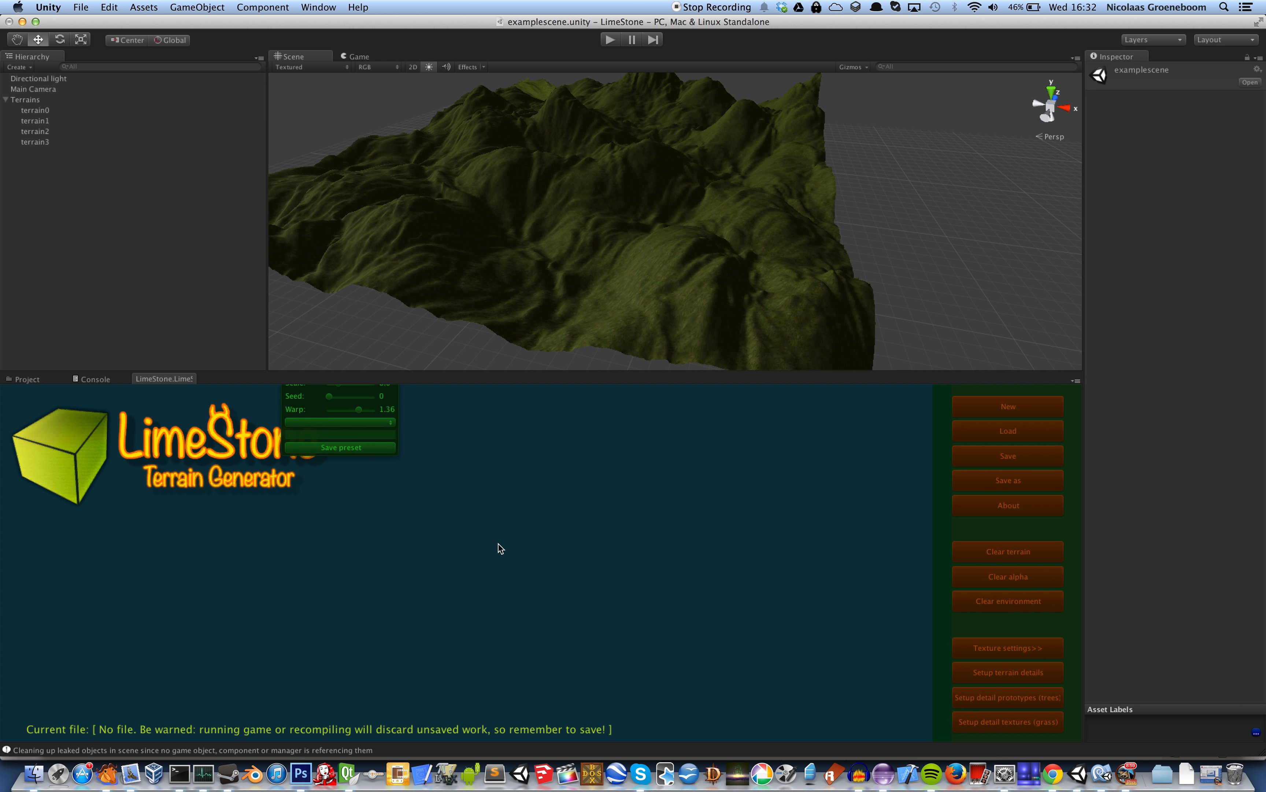
right_click(430, 507)
mouse_move(454, 517)
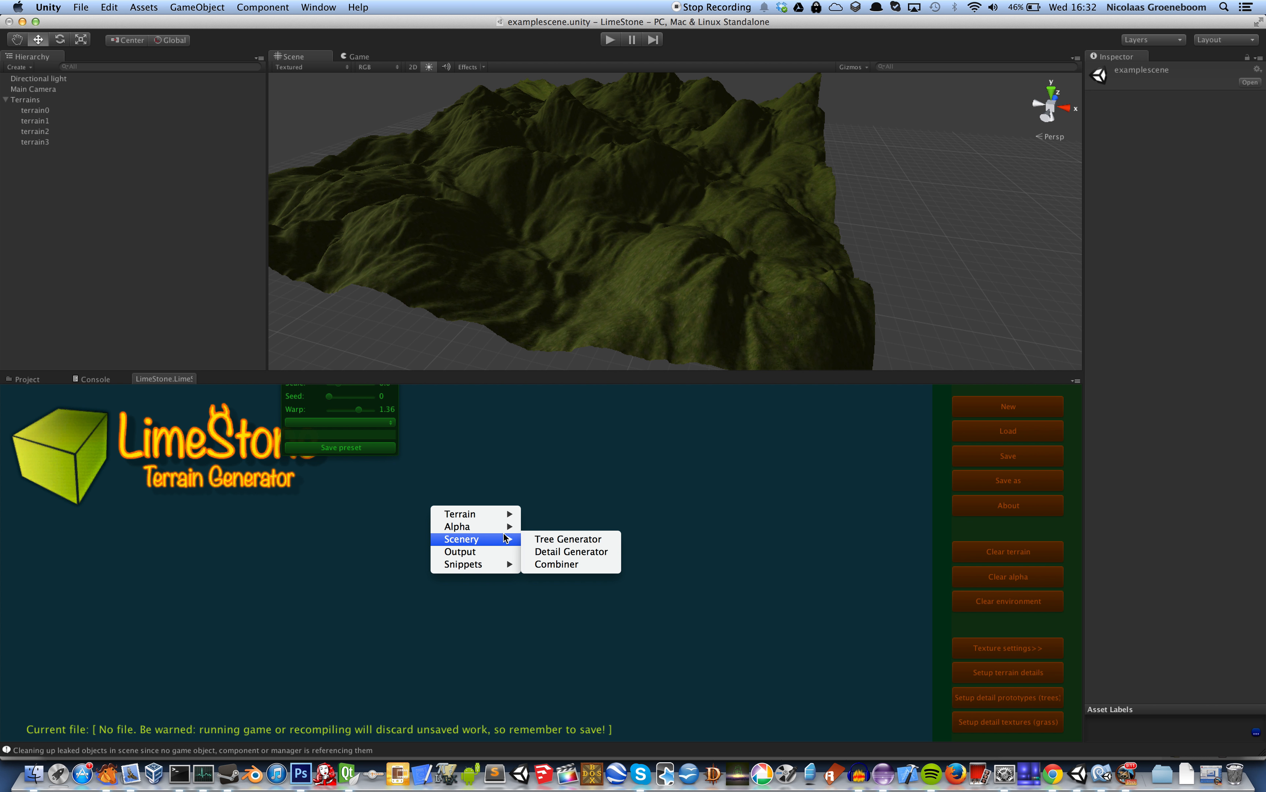
left_click(544, 524)
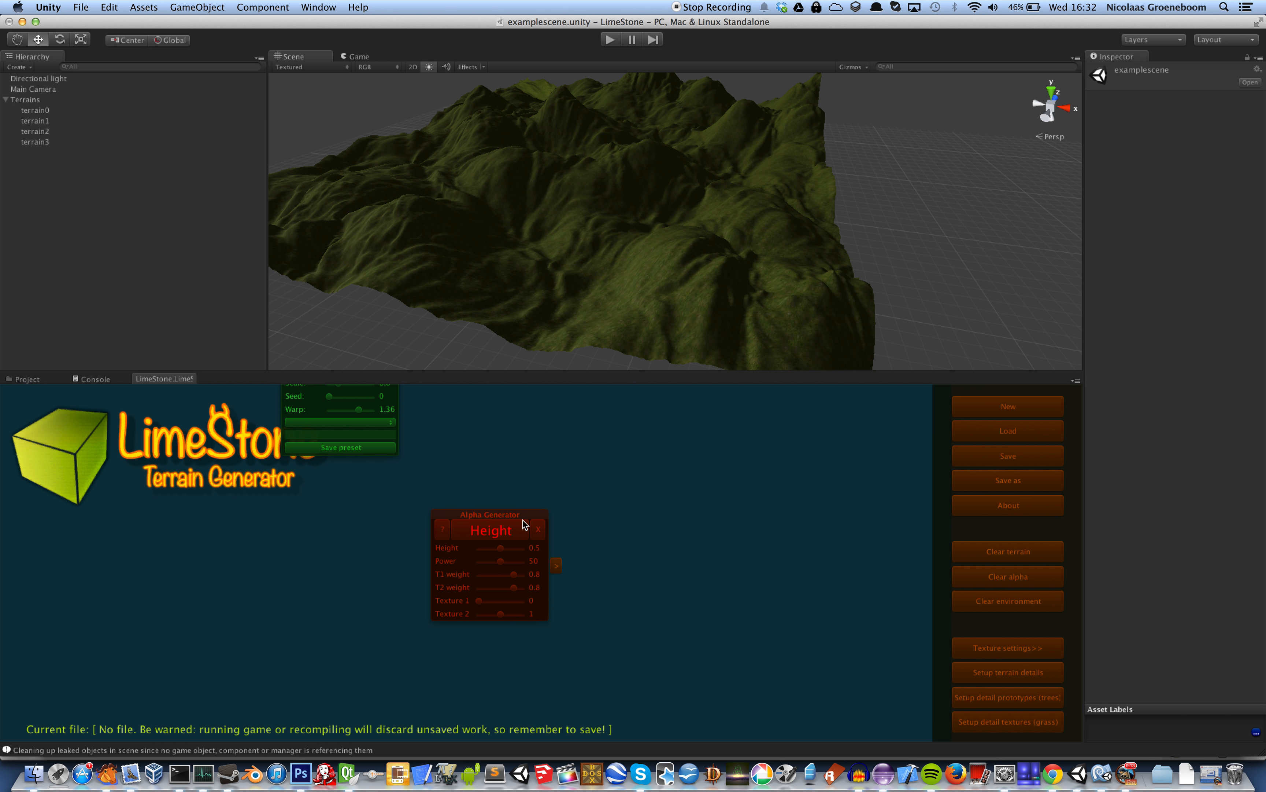
left_click_drag(521, 517, 498, 516)
left_click(476, 530)
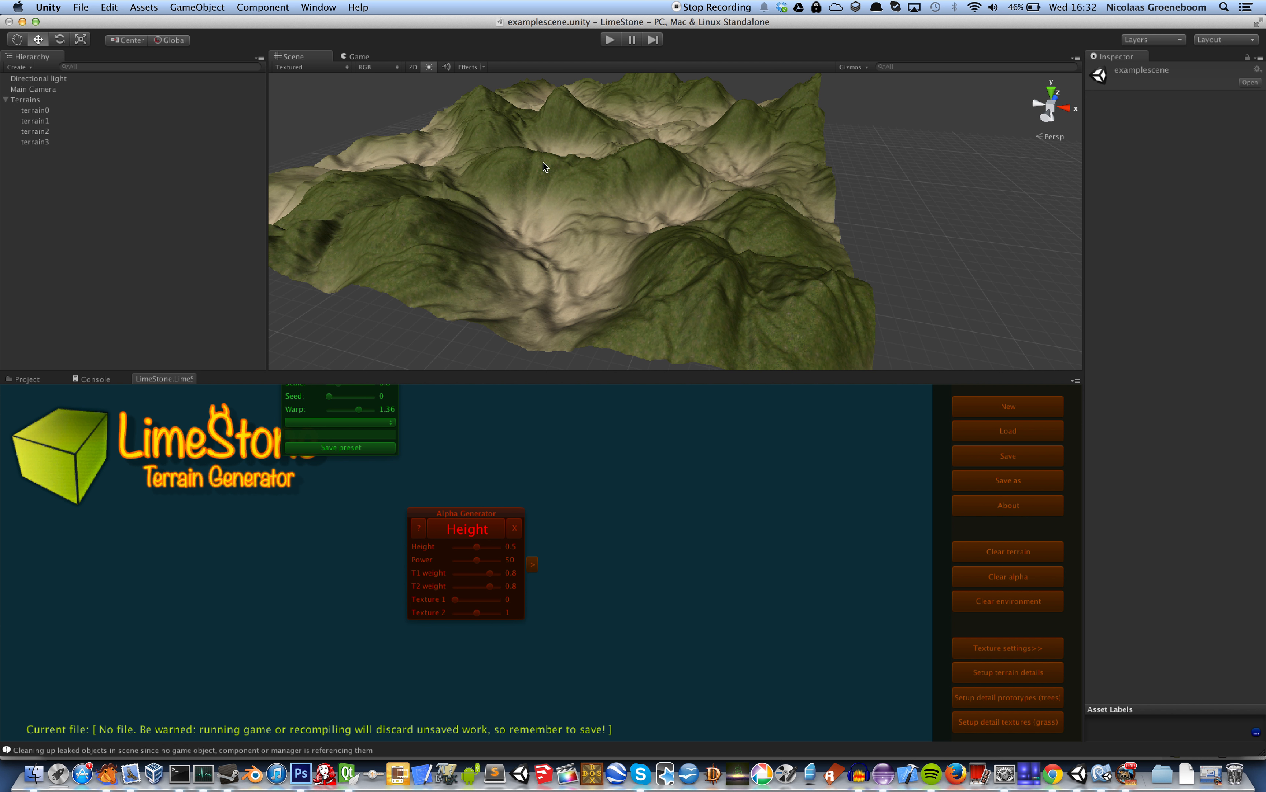
Try the alpha Height generator with height 0.74 and power 71.5
left_click(479, 547)
left_click_drag(479, 548, 487, 546)
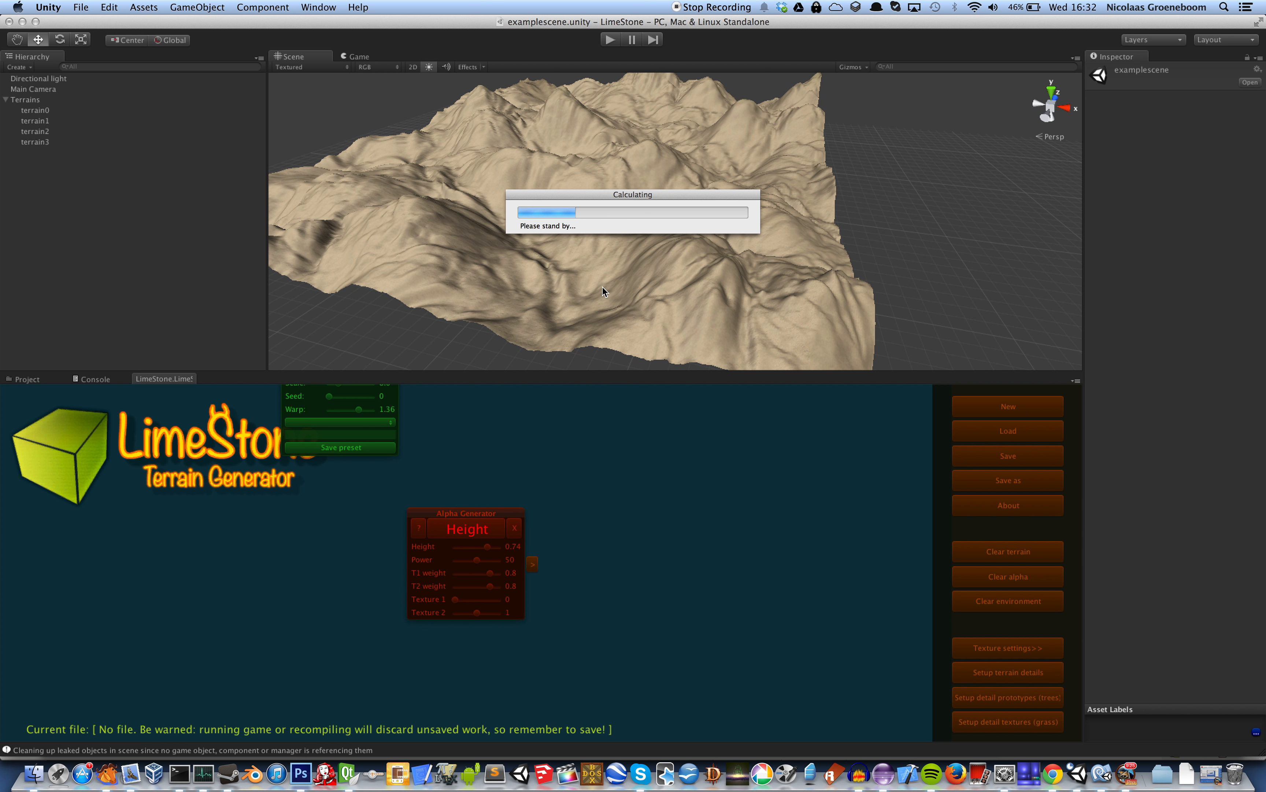
left_click(486, 559)
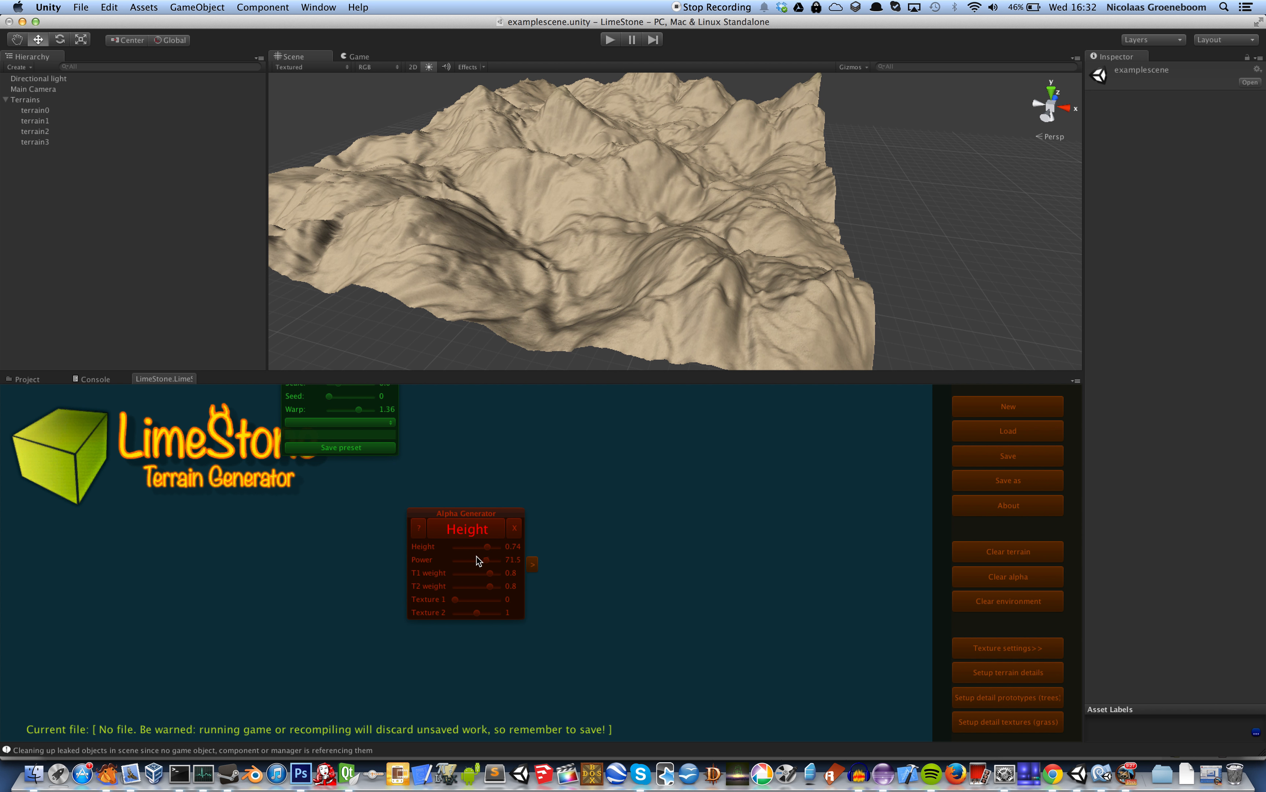
Set the alpha Height generator's height to 0.24 and regenerate the texturing
left_click_drag(488, 546, 484, 531)
left_click(467, 549)
left_click_drag(467, 548, 470, 531)
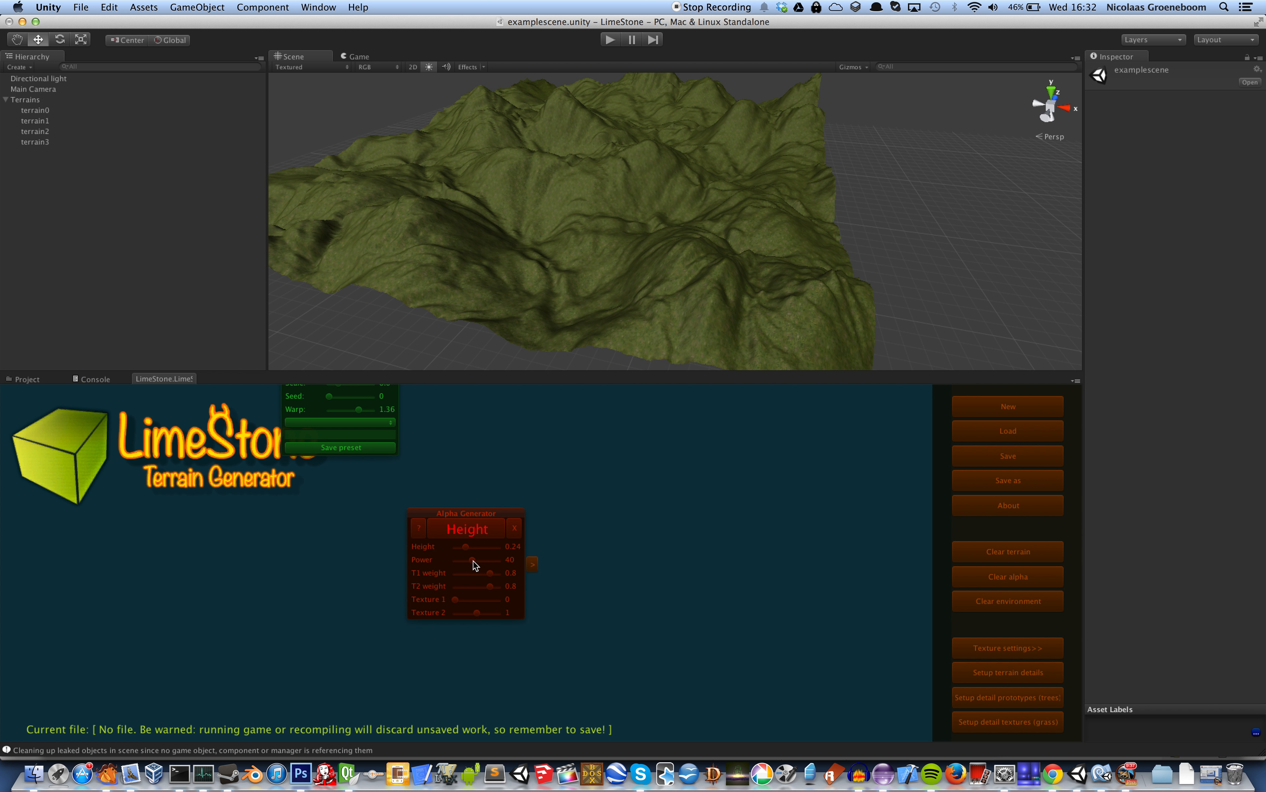
Set the alpha Height generator's power to 100 and height to 0.46, and regenerate the texturing
left_click_drag(465, 547, 508, 561)
left_click_drag(470, 553, 478, 554)
left_click(478, 536)
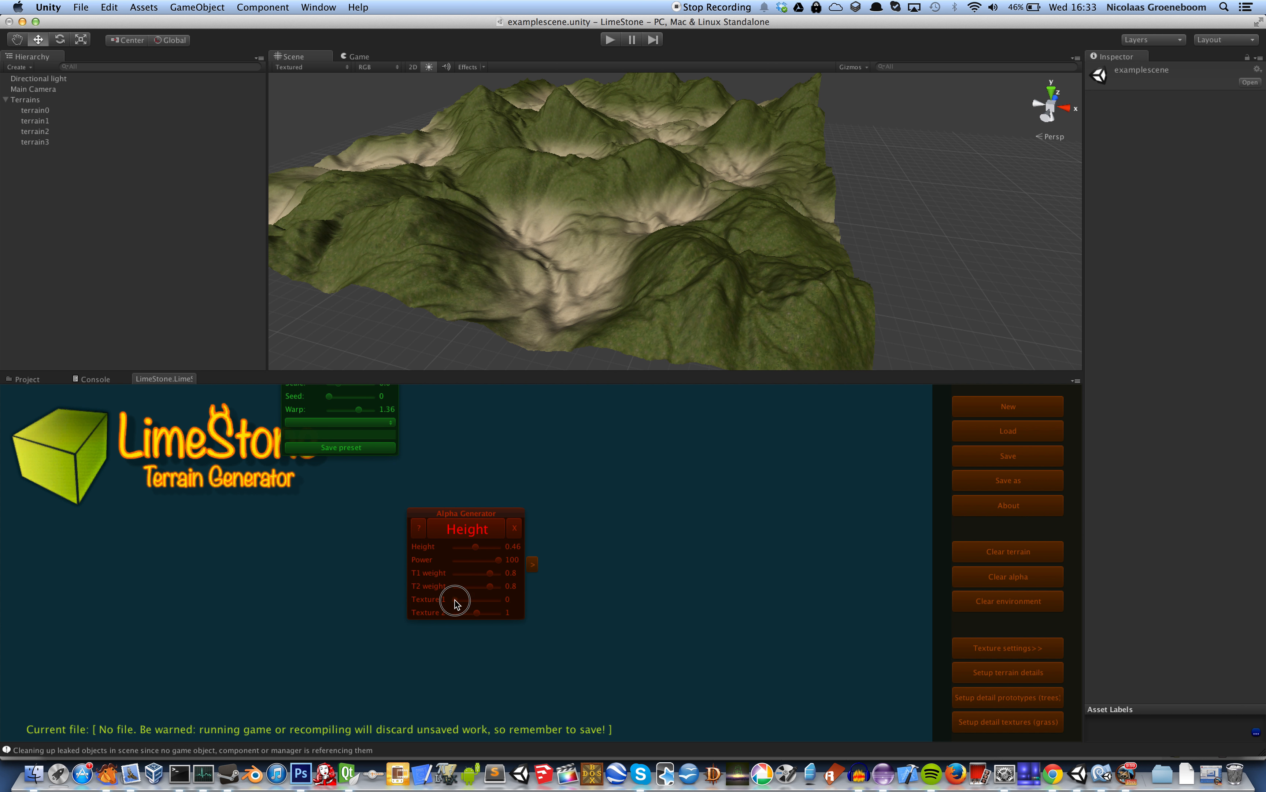
Try texture 2 as the Height generator's Texture 1, check the terrain's texture settings, and regenerate
left_click_drag(455, 602, 498, 602)
left_click(1050, 649)
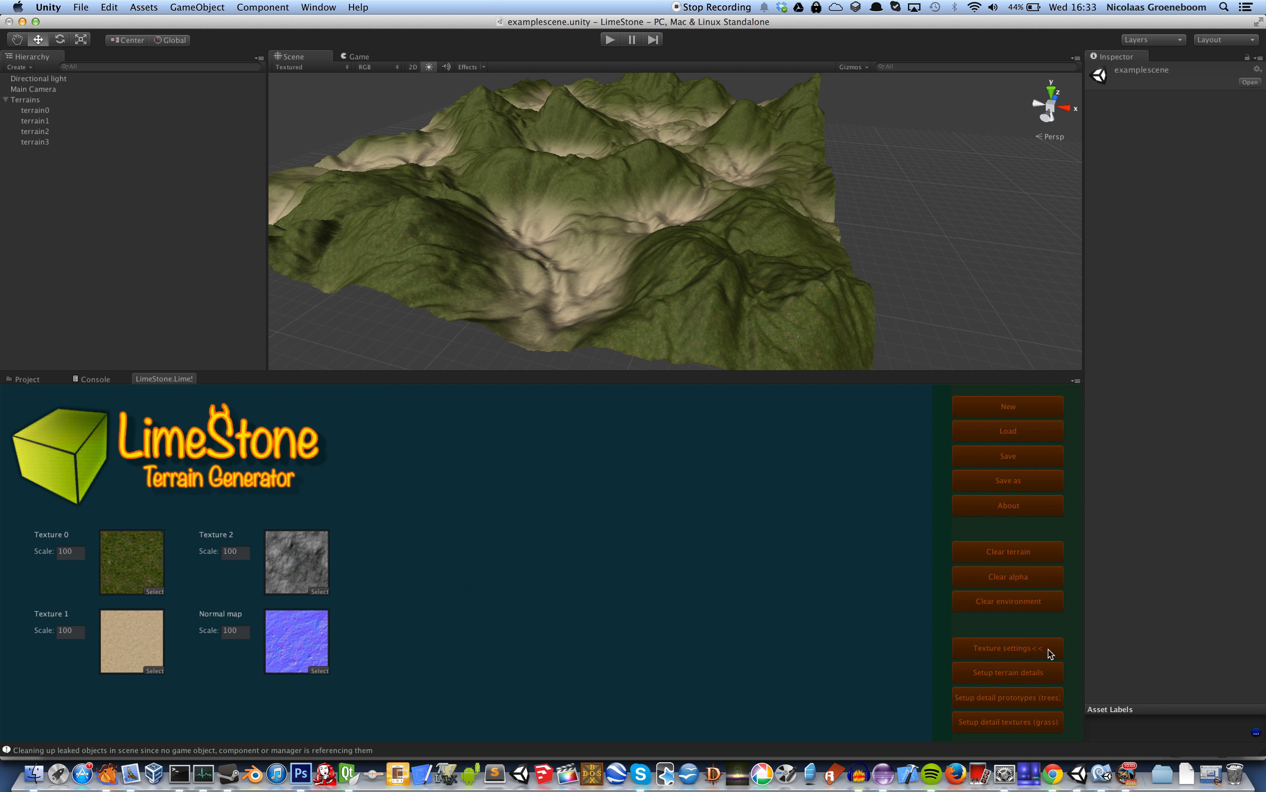
left_click(1020, 647)
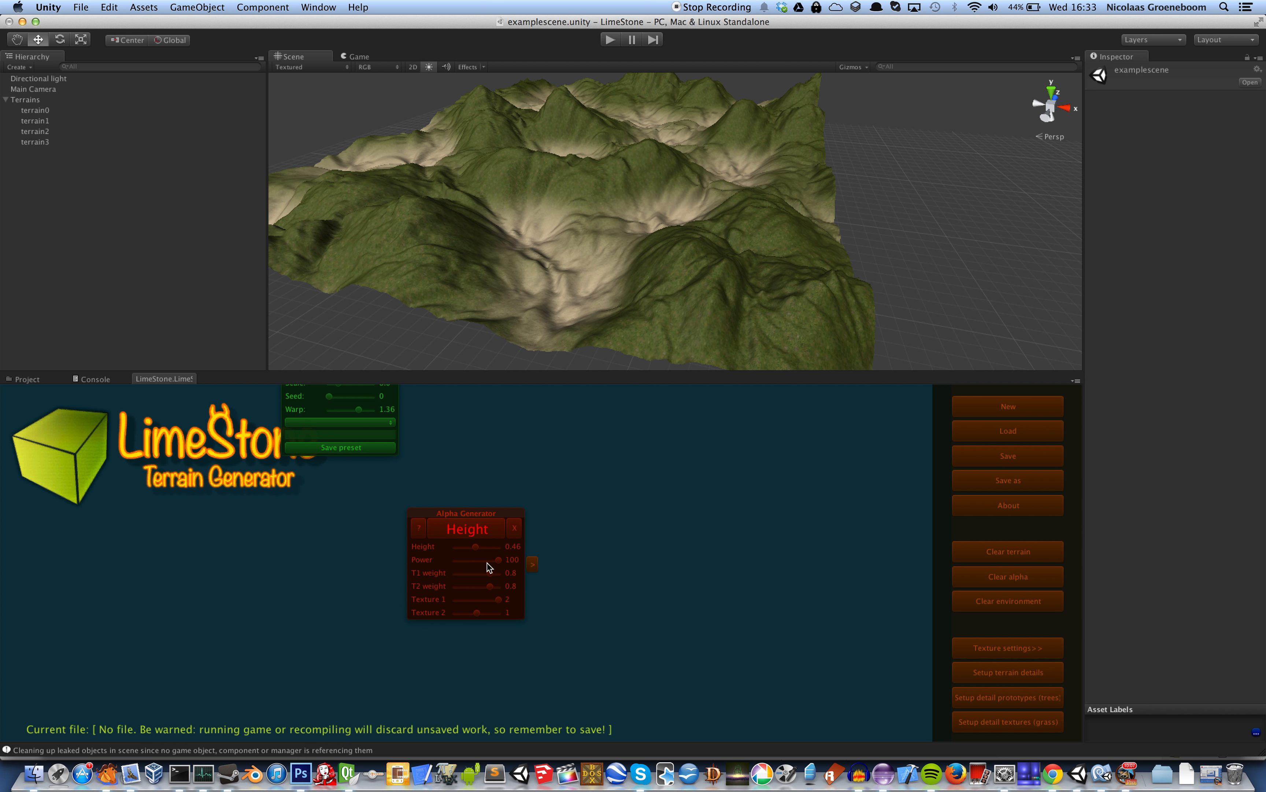
left_click(481, 530)
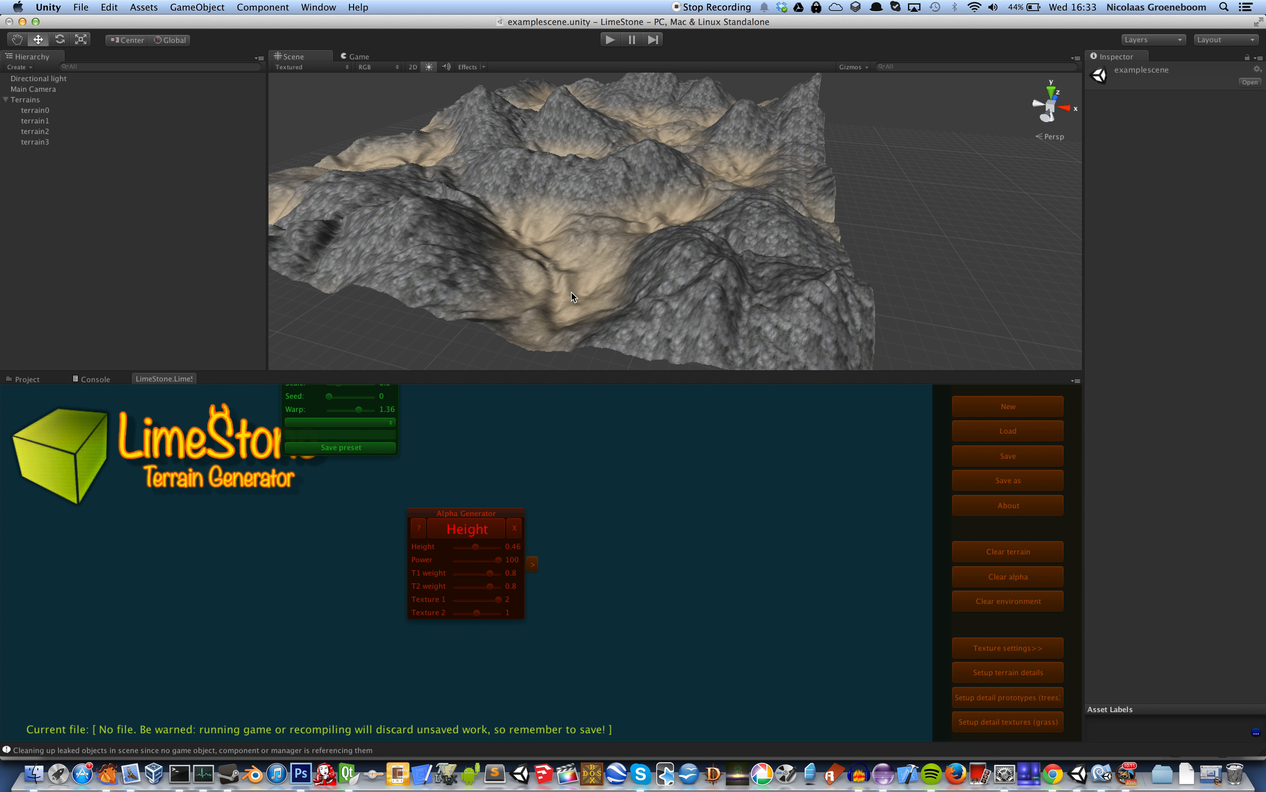
Reset the Height generator's Texture 1 to 0 and try a T1 weight of 0.25
left_click_drag(498, 600, 456, 603)
left_click_drag(491, 574, 466, 574)
left_click(477, 534)
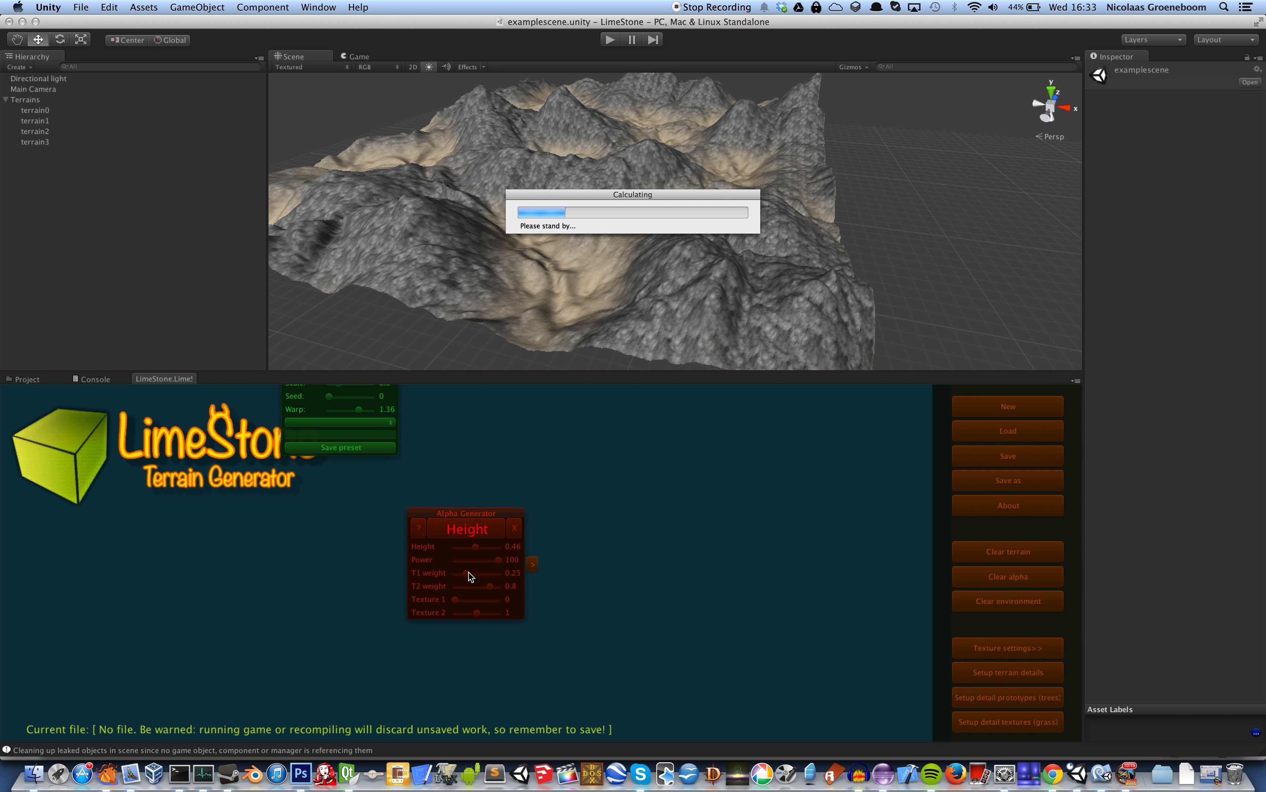
Try the Height generator with T1 weight 1, settle on 0.83, and move the node higher in the graph
left_click_drag(466, 573, 532, 576)
left_click(486, 536)
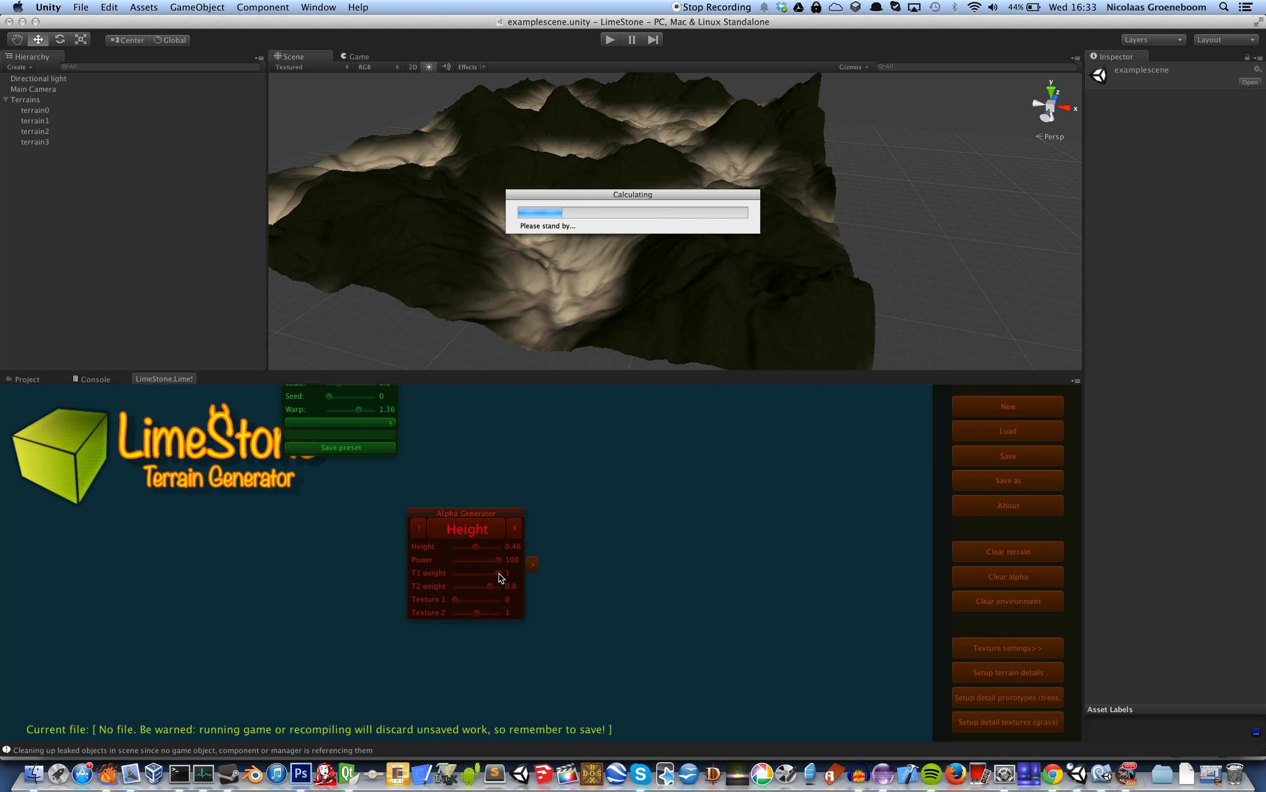
left_click_drag(500, 578, 491, 574)
left_click_drag(477, 513, 515, 447)
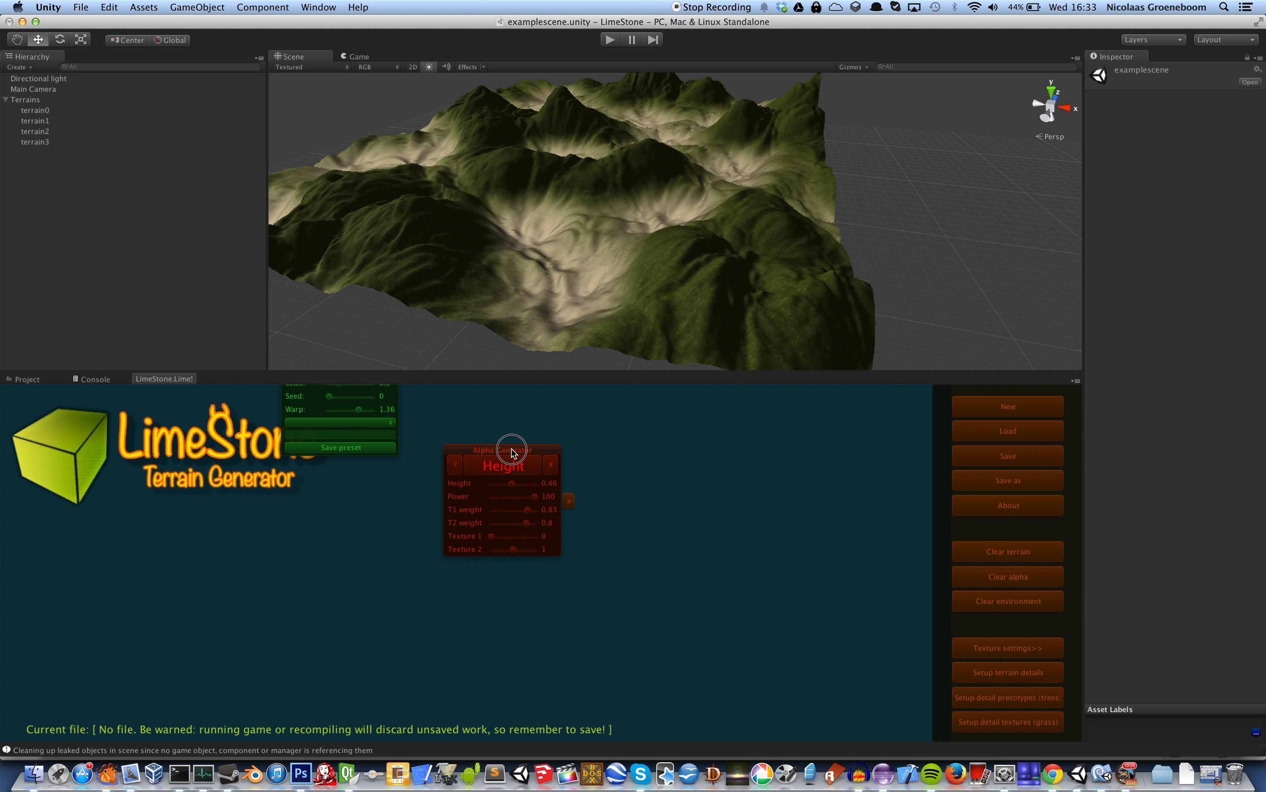
Add an alpha Normal generator directly below the Height generator
right_click(448, 584)
mouse_move(513, 592)
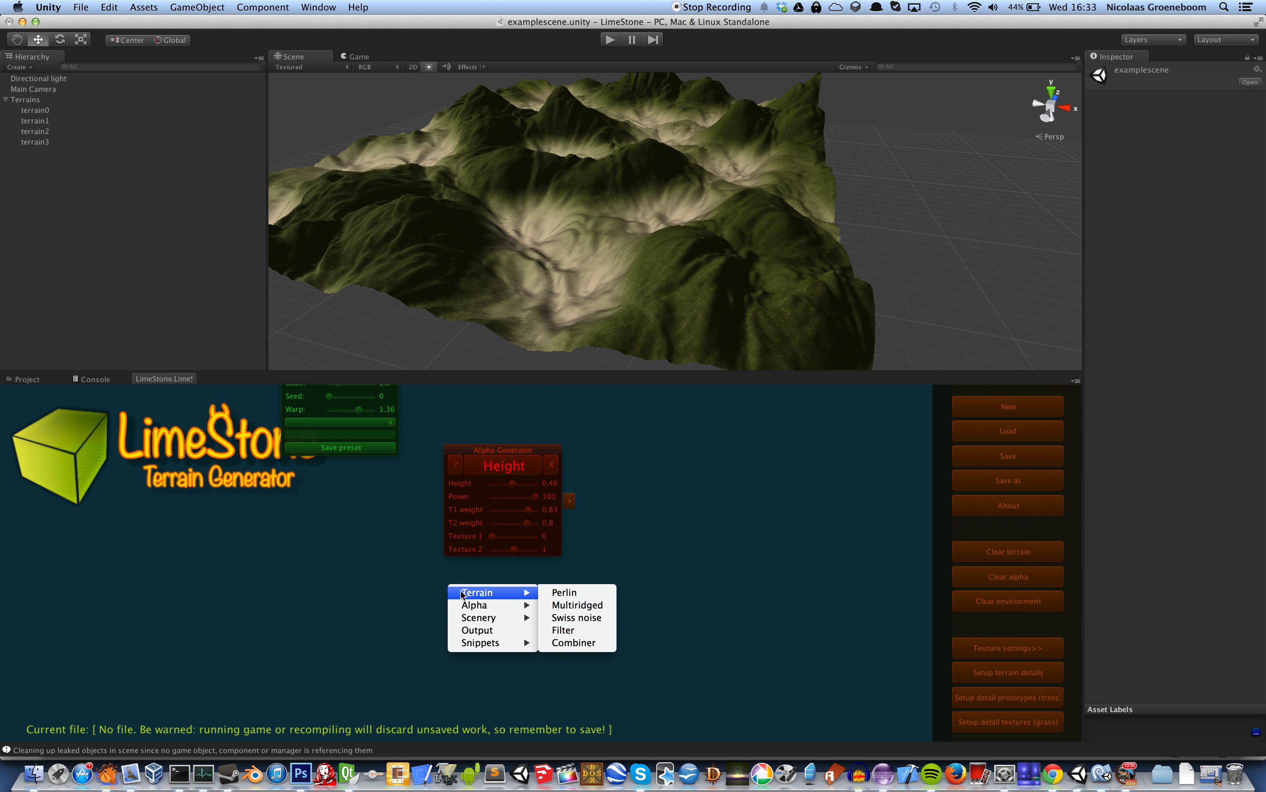
left_click(582, 618)
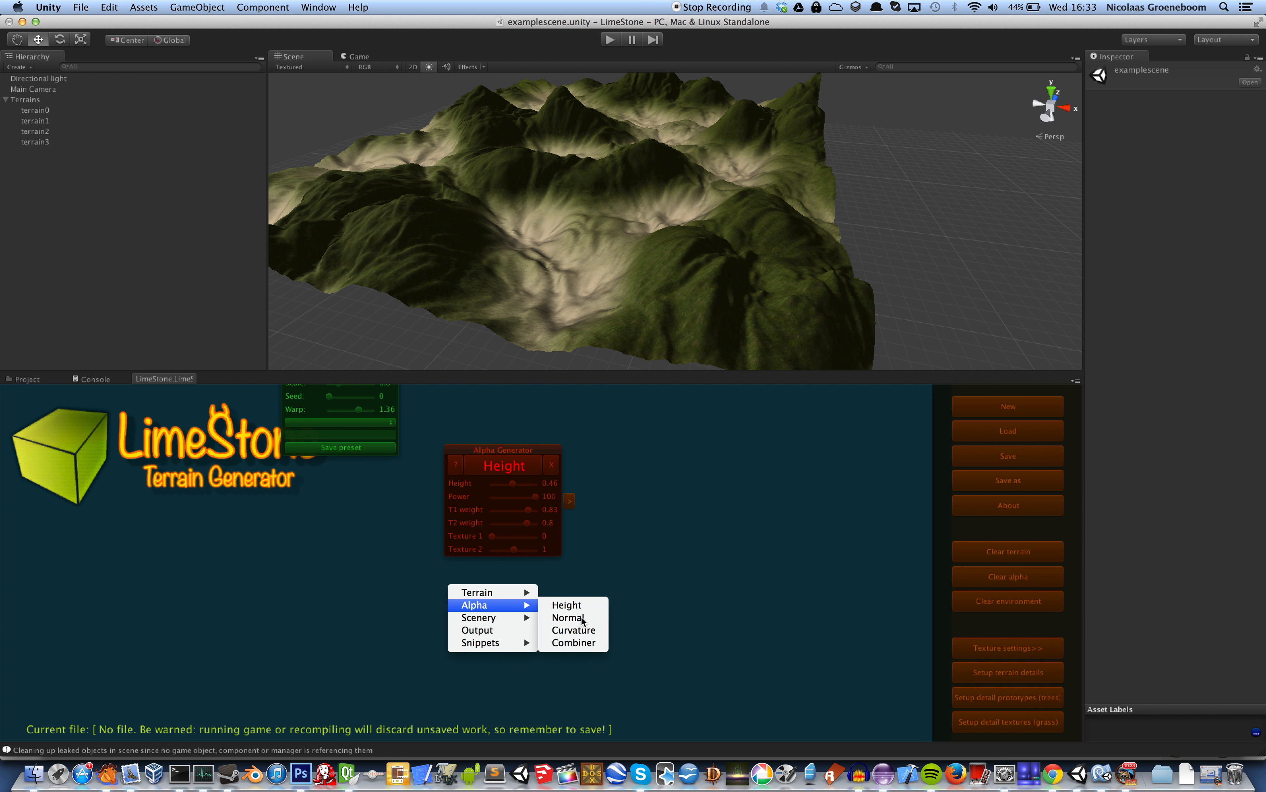
left_click_drag(541, 592, 539, 581)
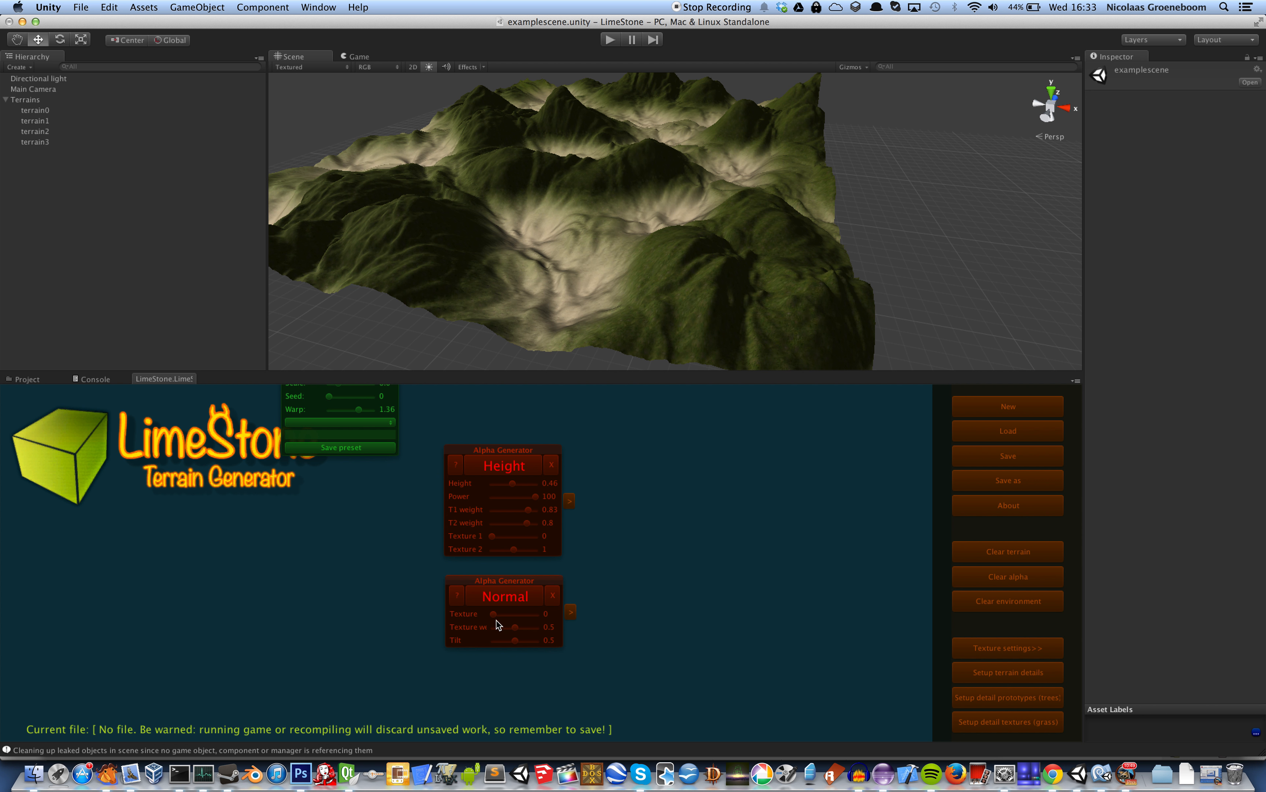
Set the Normal generator to texture 2 with texture weight 0.53 and generate its texturing
left_click_drag(493, 616, 539, 621)
left_click_drag(538, 613, 517, 626)
left_click_drag(515, 641, 516, 596)
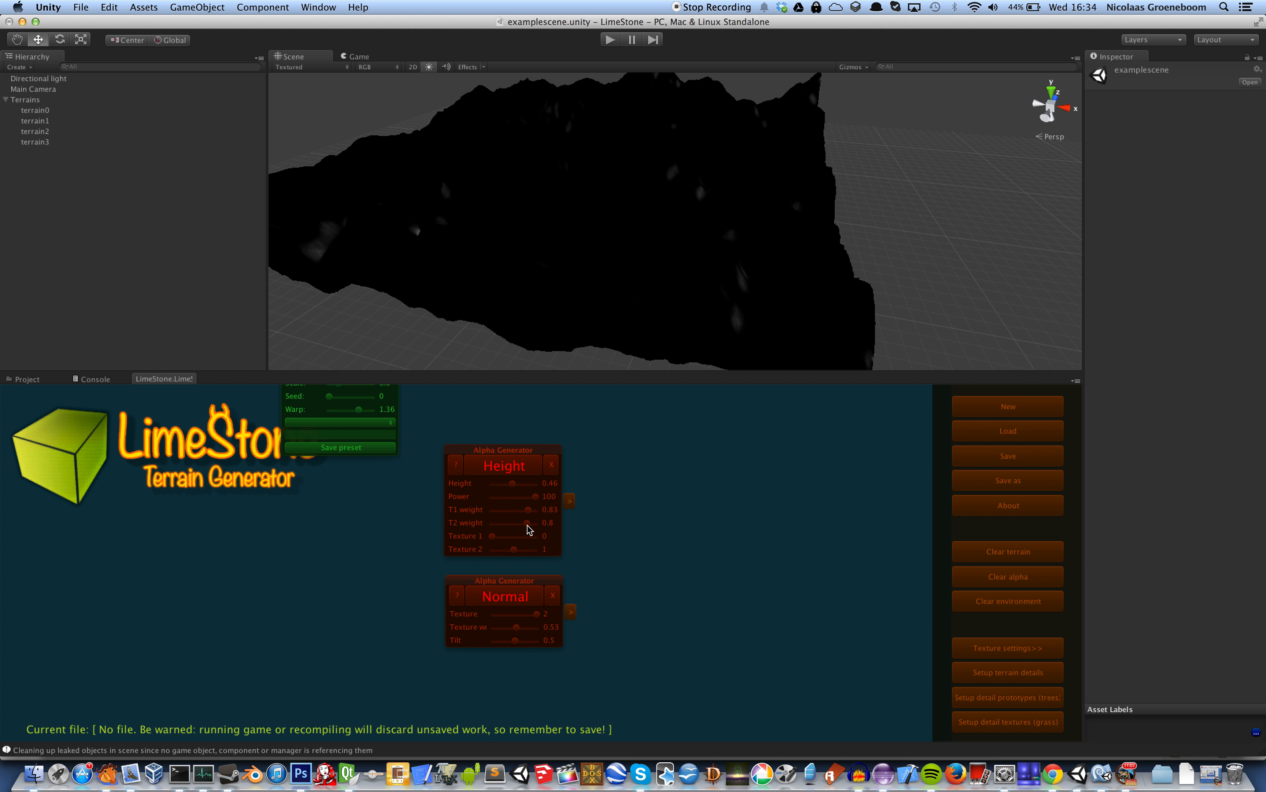
Try the Normal generator with tilt 0.87 and with tilt 0.13, regenerating the texturing each time
left_click_drag(516, 640, 532, 640)
left_click(525, 603)
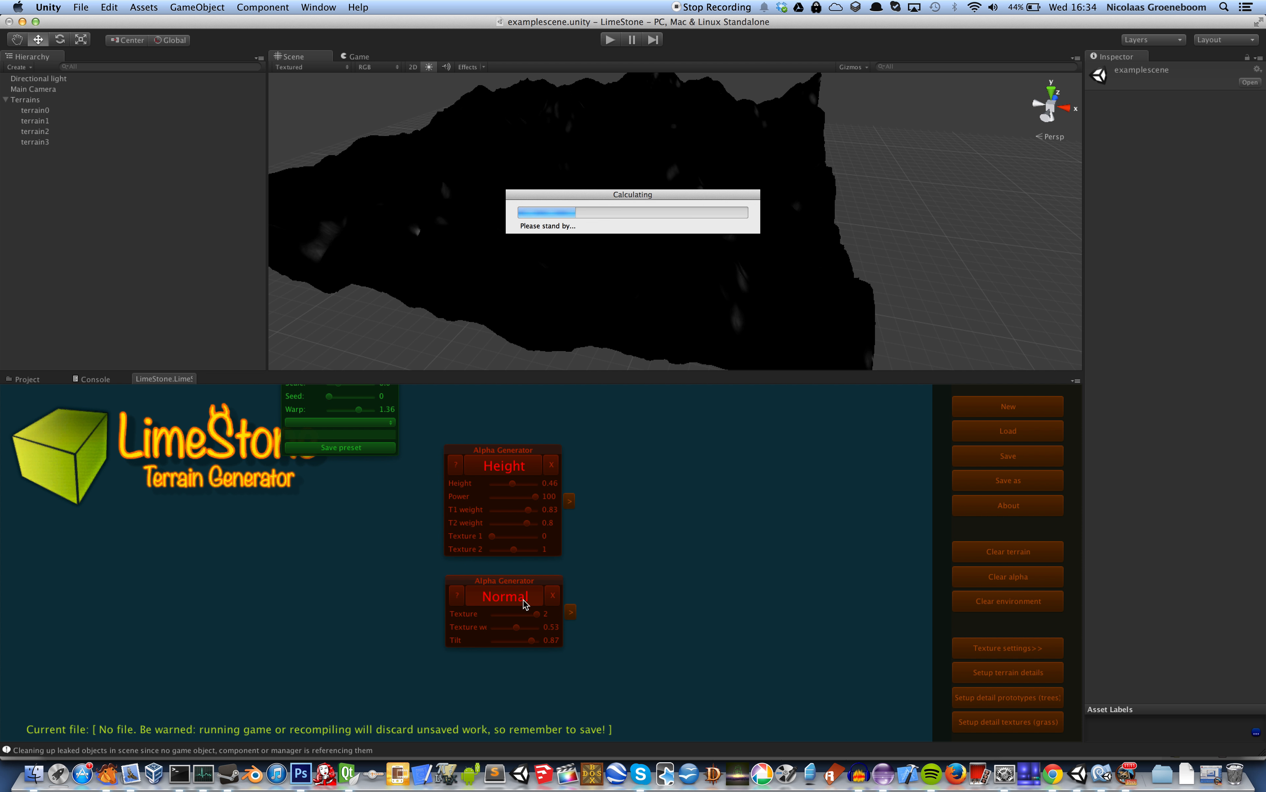
left_click_drag(532, 643, 499, 644)
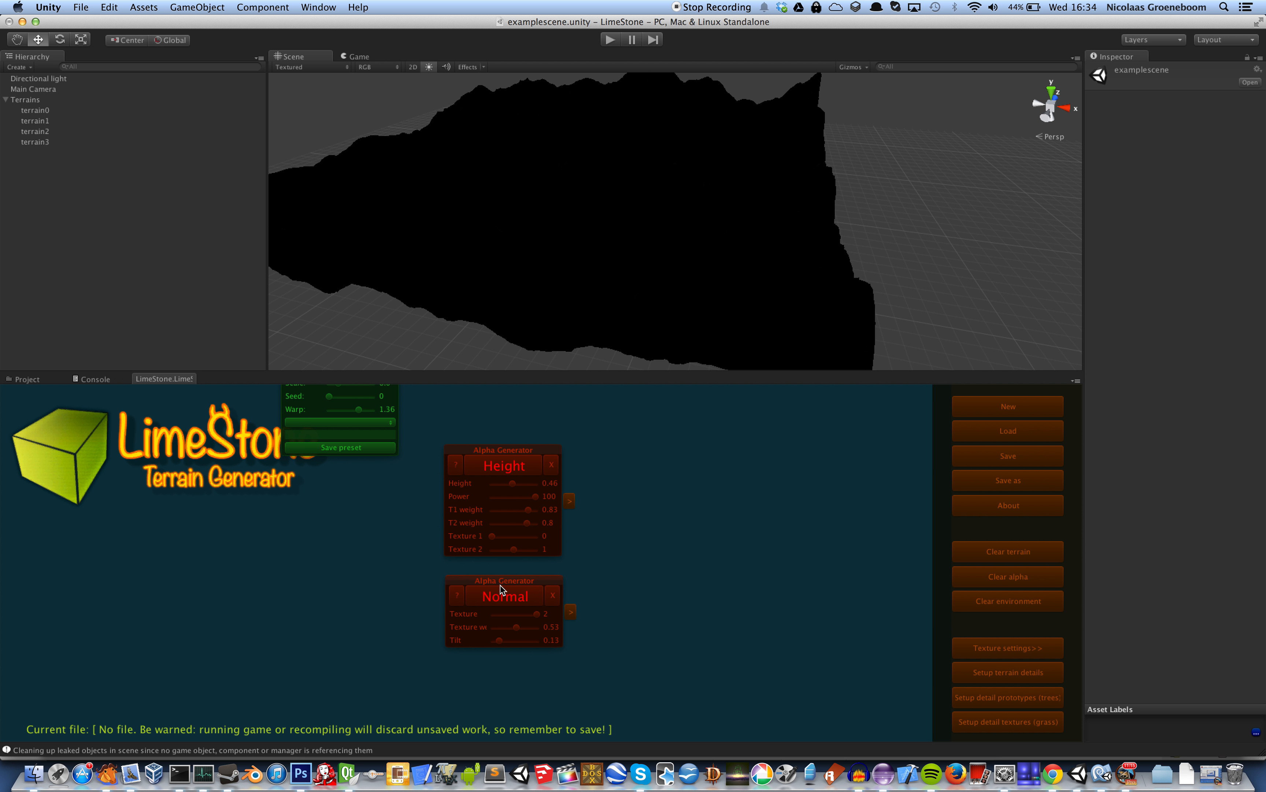
left_click(502, 597)
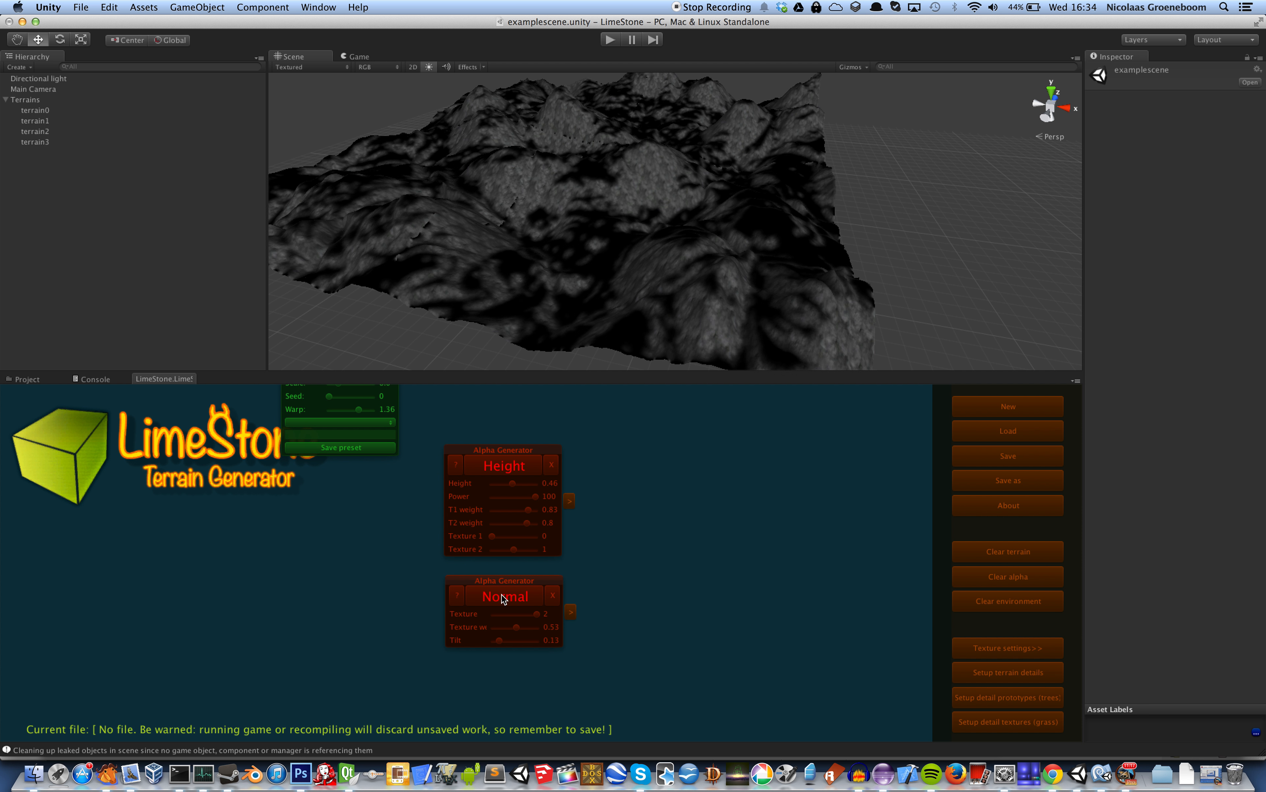
Set the Normal generator's tilt to 0.19 and generate it, followed by the Height generator for comparison
left_click_drag(499, 642, 501, 641)
left_click(517, 591)
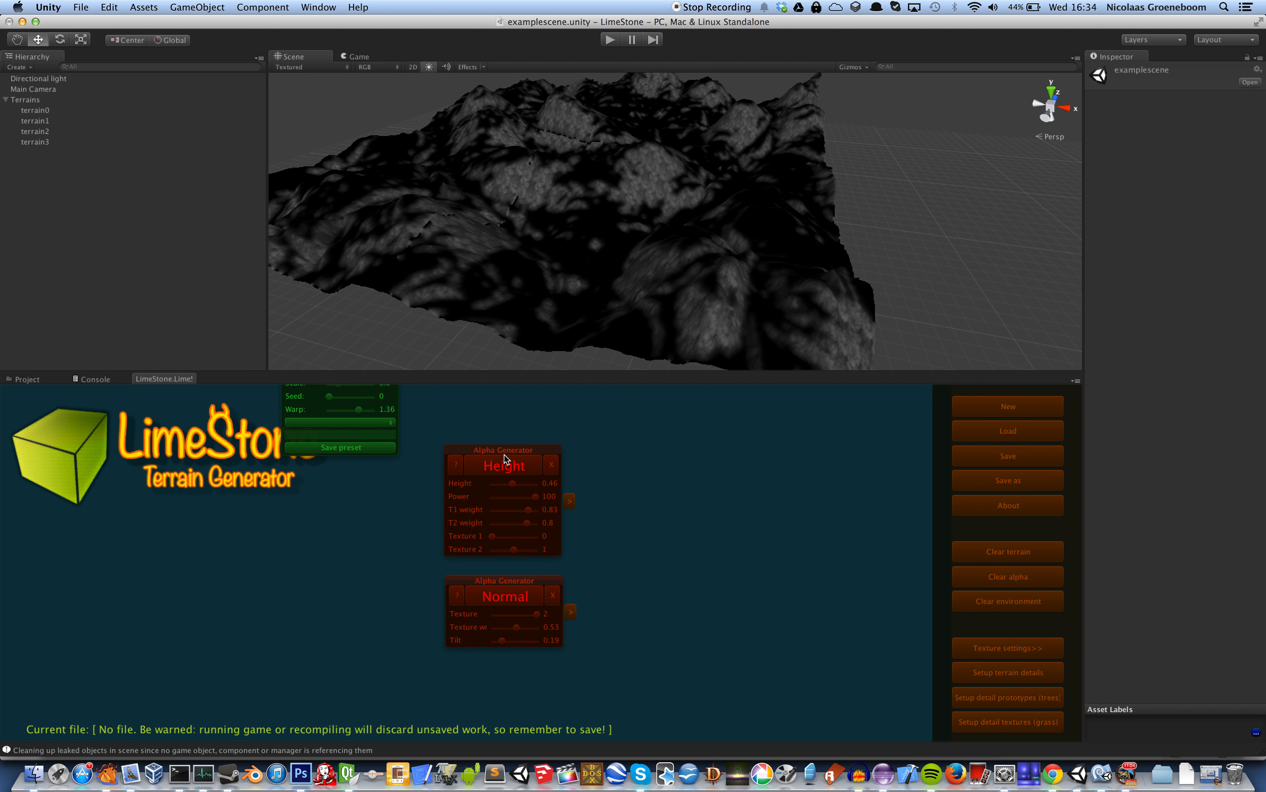
left_click(505, 467)
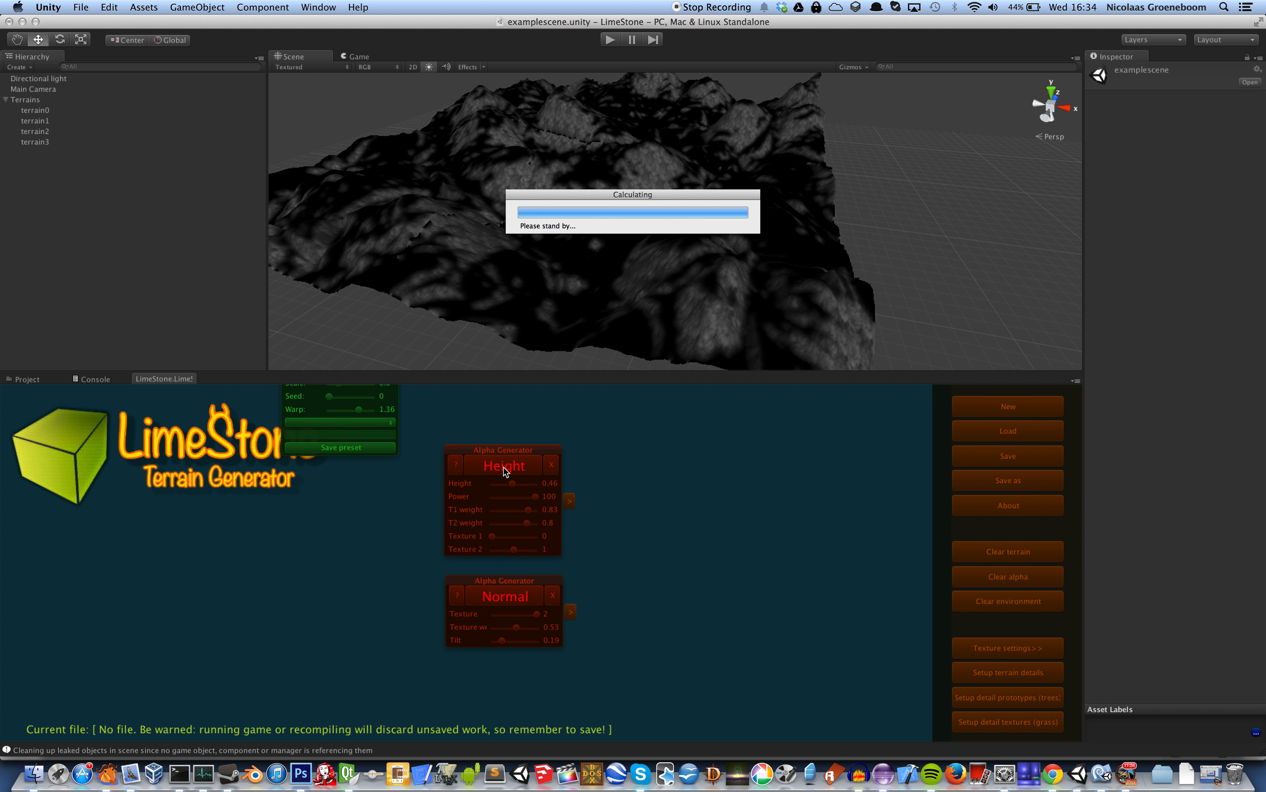
Add an alpha Combiner beside the Height and Normal generators, positioned between their outputs
right_click(661, 465)
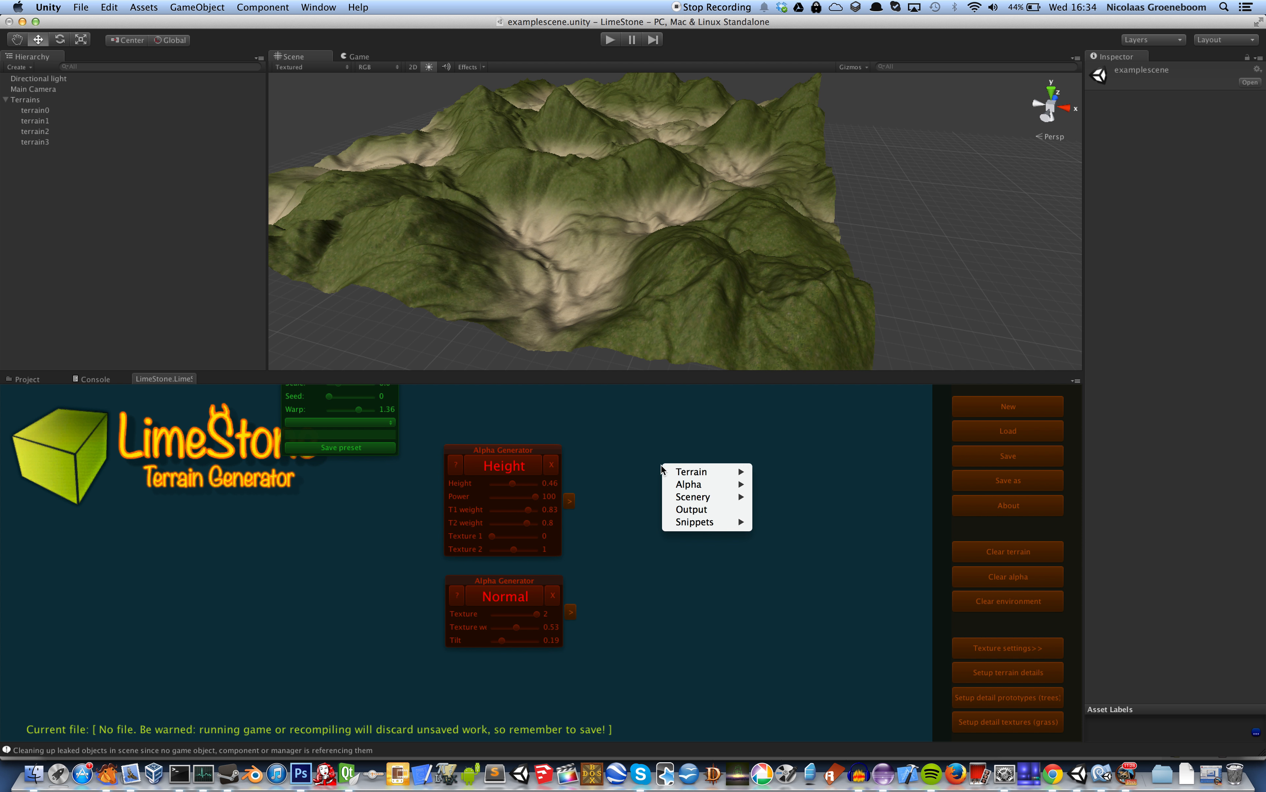
mouse_move(687, 481)
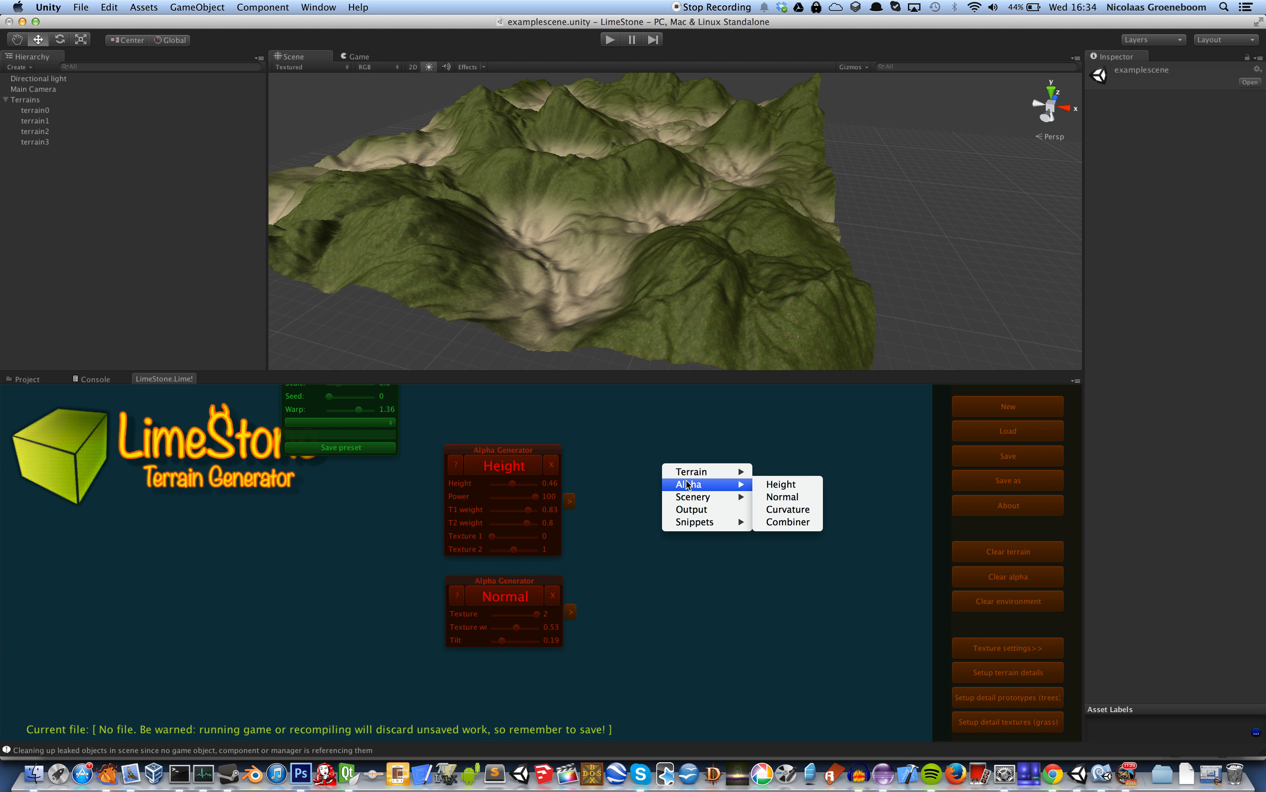
left_click(793, 520)
left_click(730, 474)
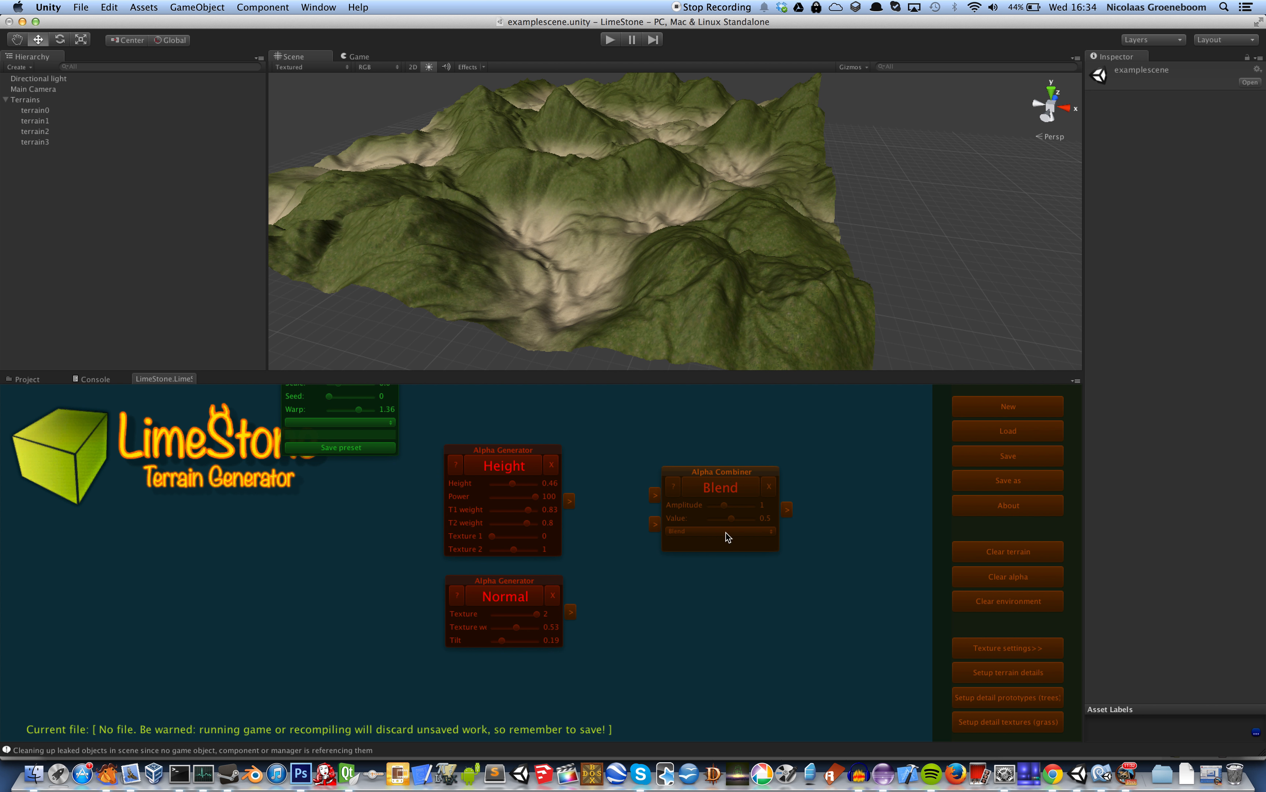
left_click_drag(727, 472, 711, 513)
Connect the Height and Normal generators to the Blend combiner's inputs and generate the blended texturing
left_click_drag(569, 501, 640, 531)
left_click_drag(571, 612, 640, 561)
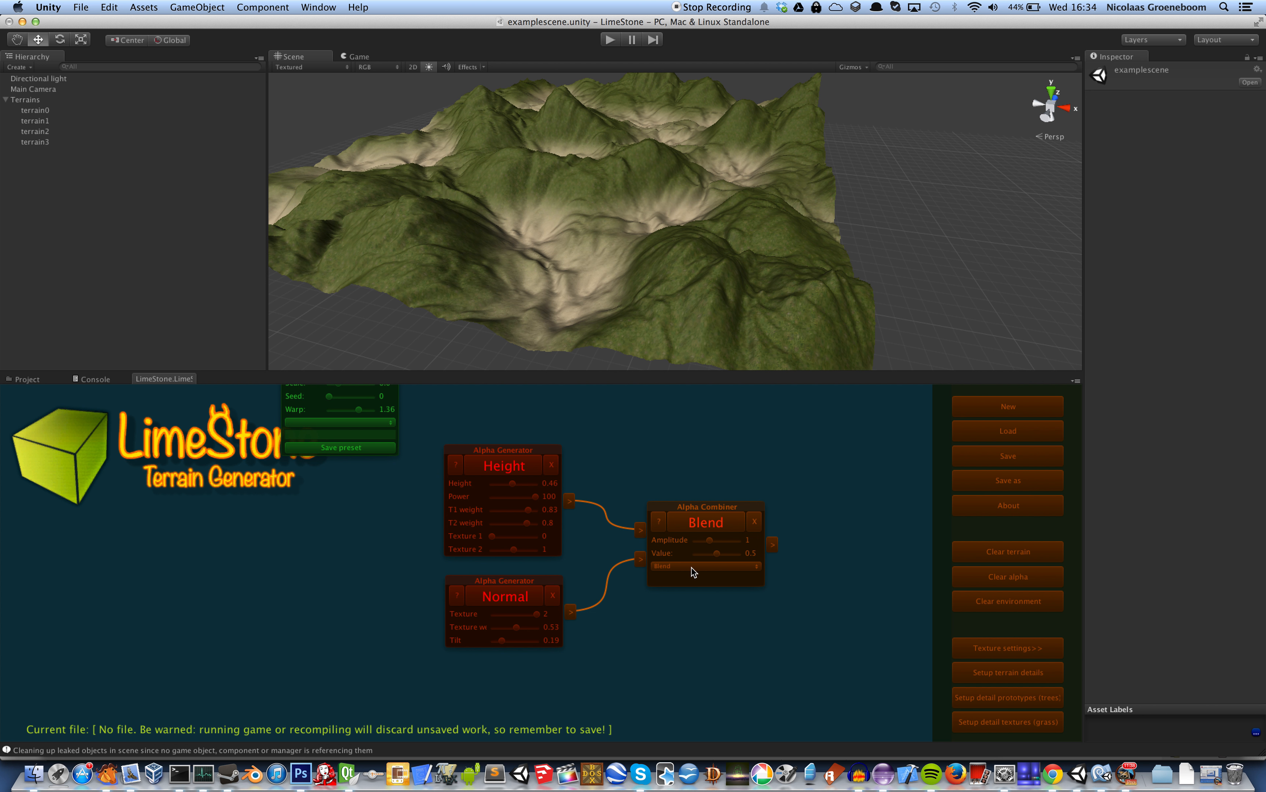
left_click(705, 526)
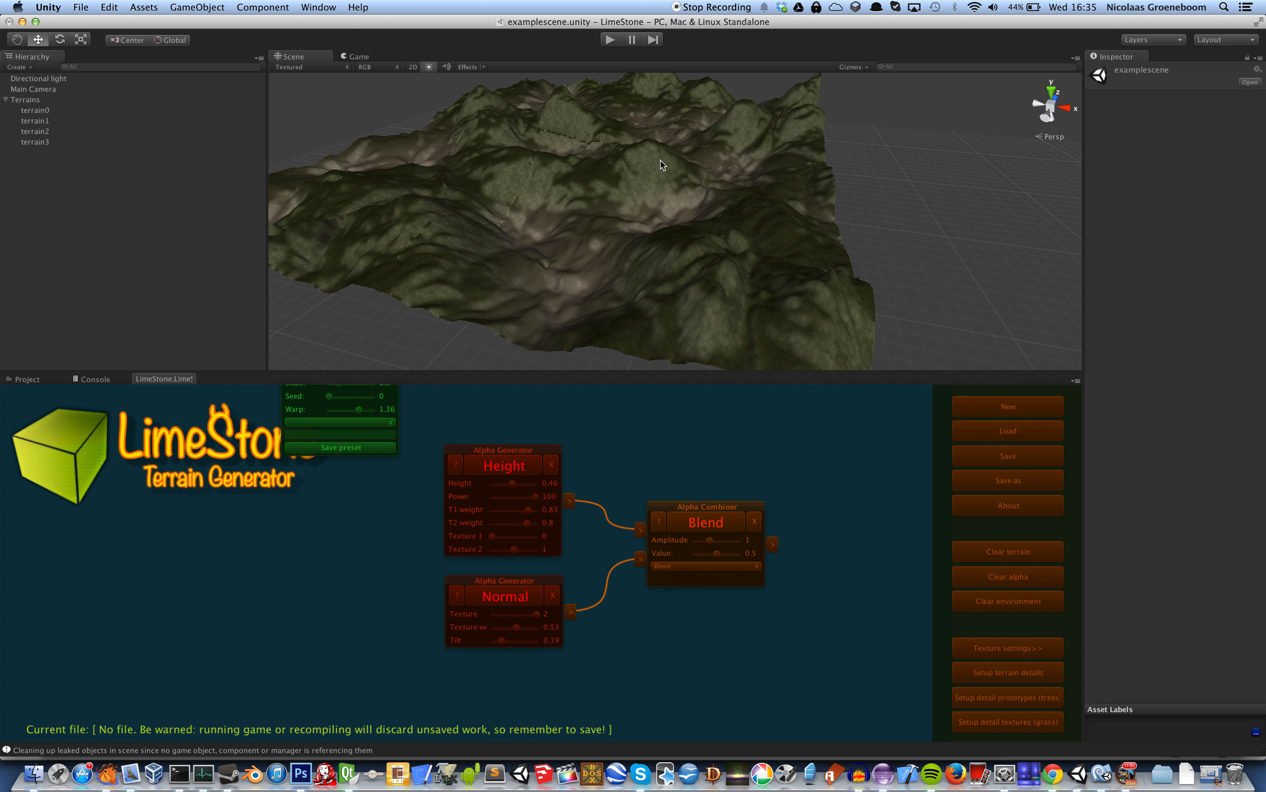
Try the Blend combiner with amplitude 1.68, then reduce its amplitude to 1.09
left_click_drag(710, 541, 720, 544)
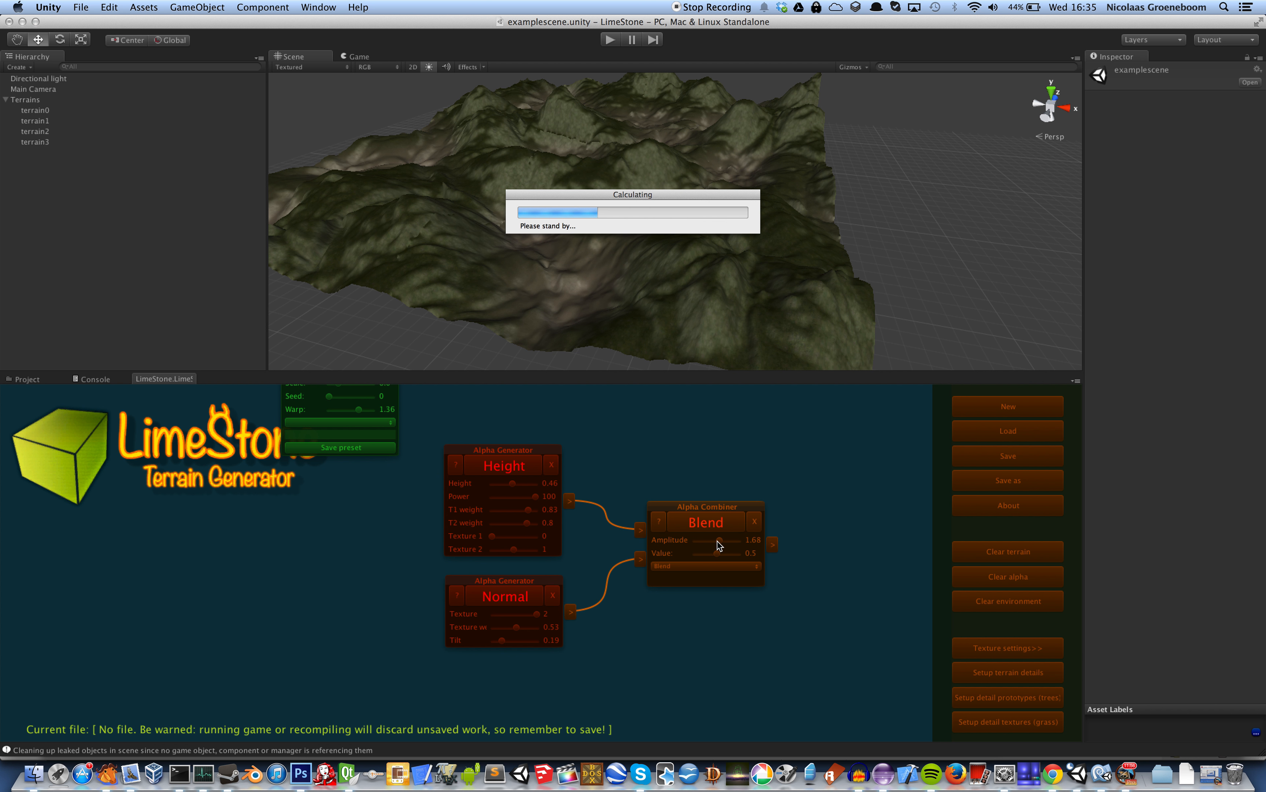
left_click(718, 541)
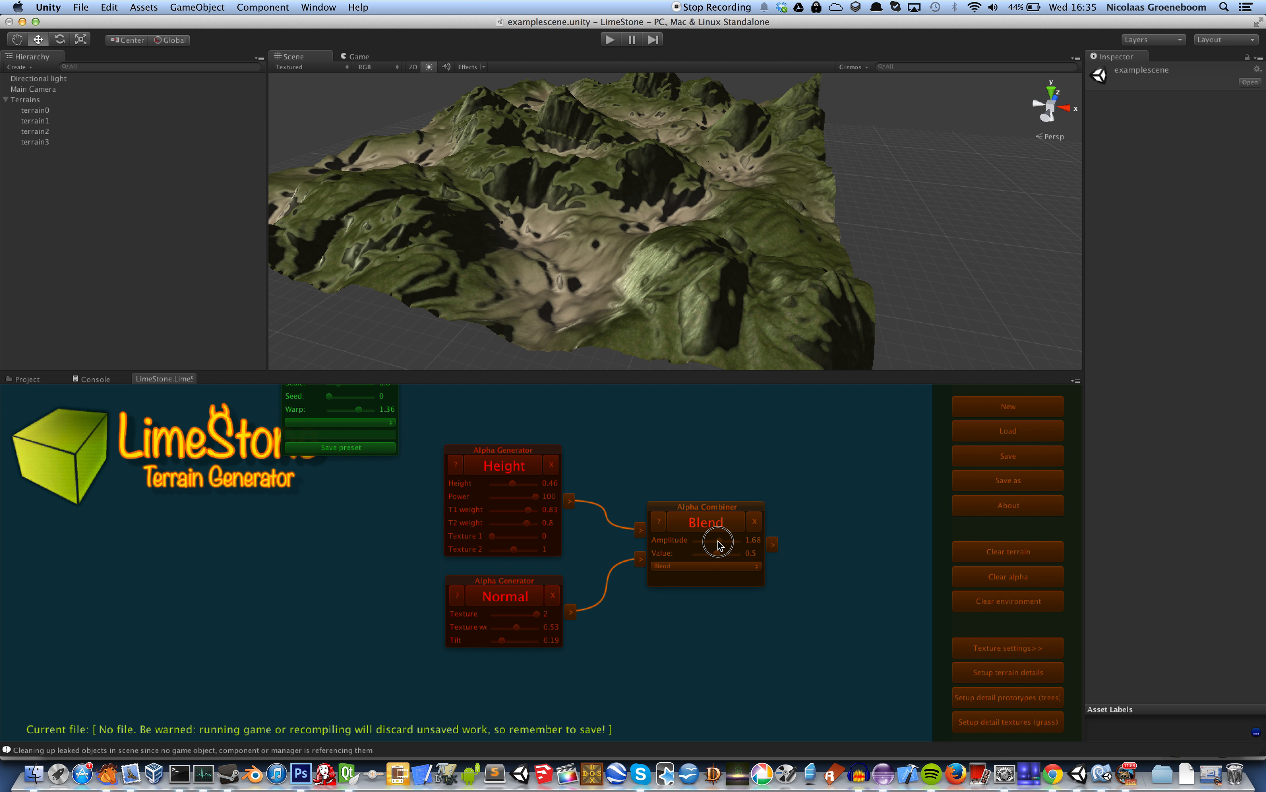
left_click_drag(720, 545, 711, 545)
Switch the alpha combiner's mode to Override and regenerate the texturing
left_click(716, 566)
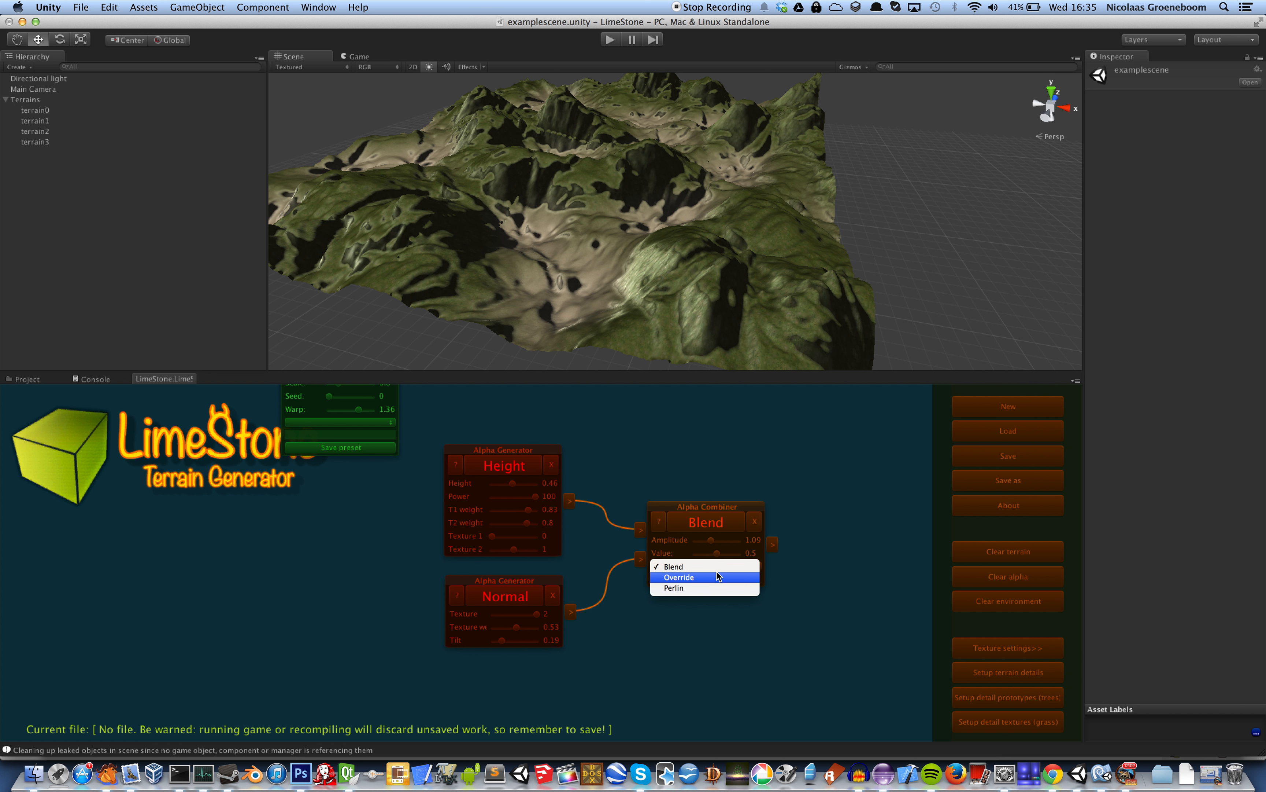
left_click(716, 573)
left_click(718, 527)
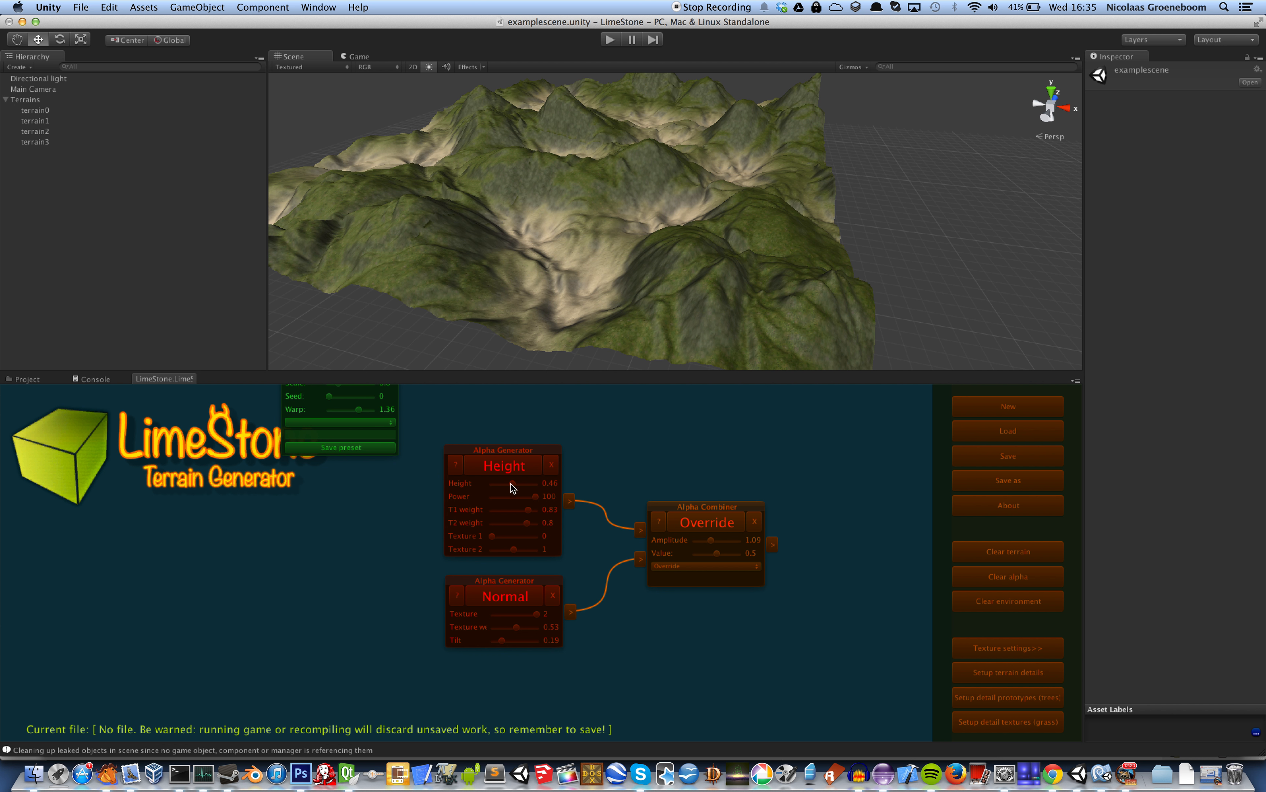
Move the Override combiner up and add an alpha Curvature generator below it
left_click_drag(687, 507, 718, 474)
right_click(649, 612)
mouse_move(666, 617)
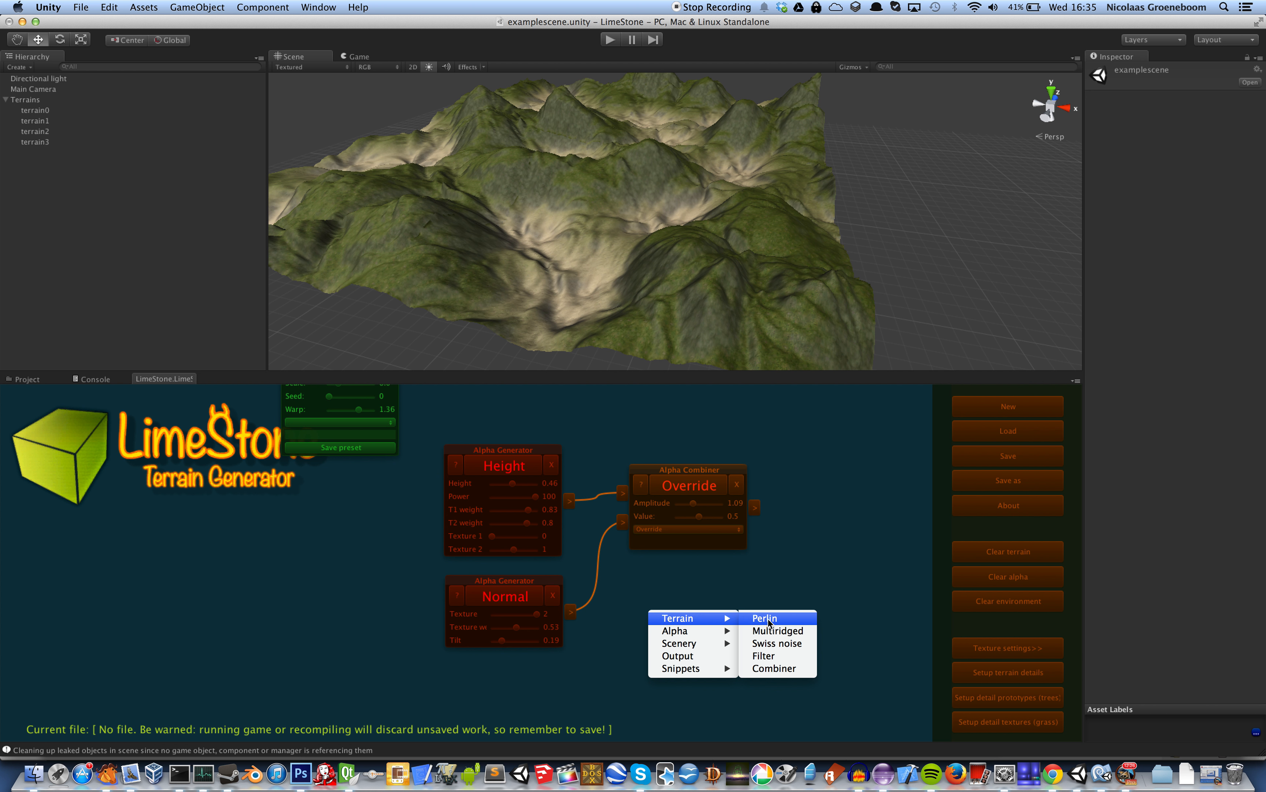
mouse_move(722, 632)
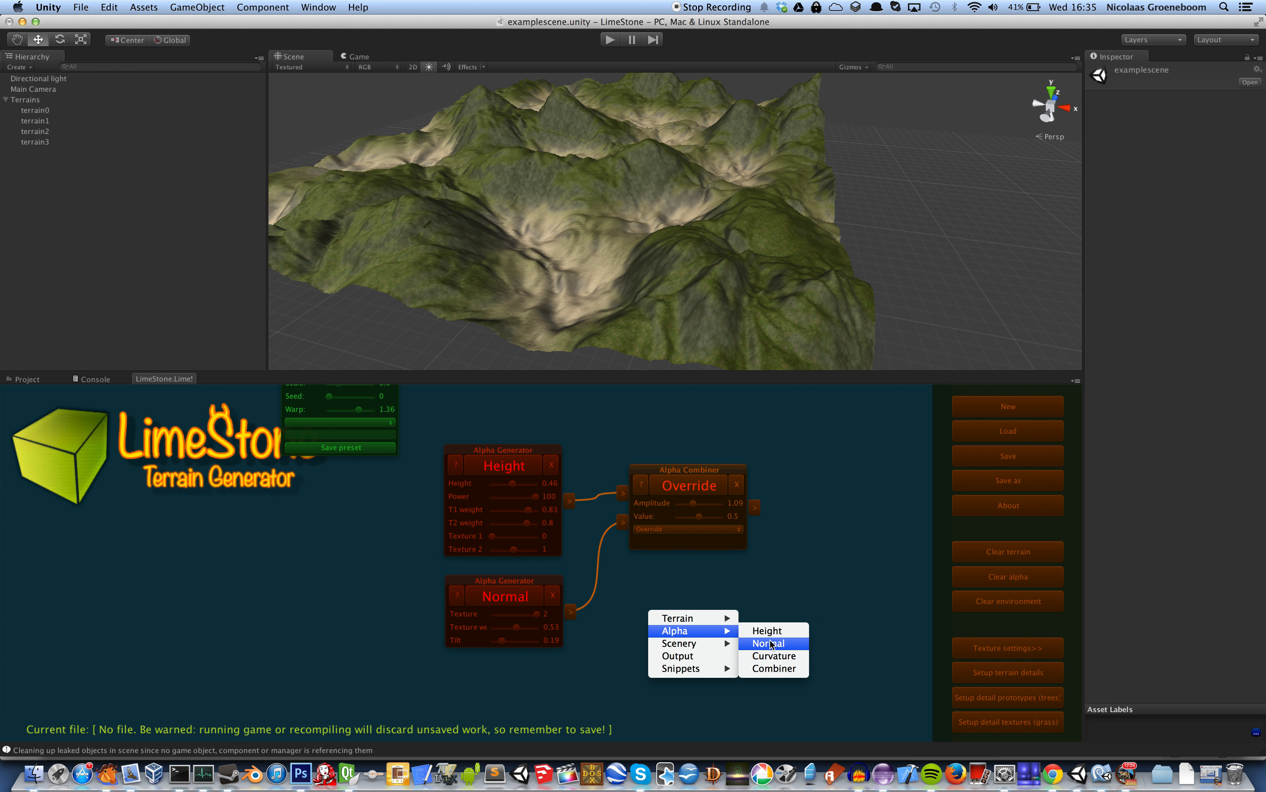
left_click(774, 656)
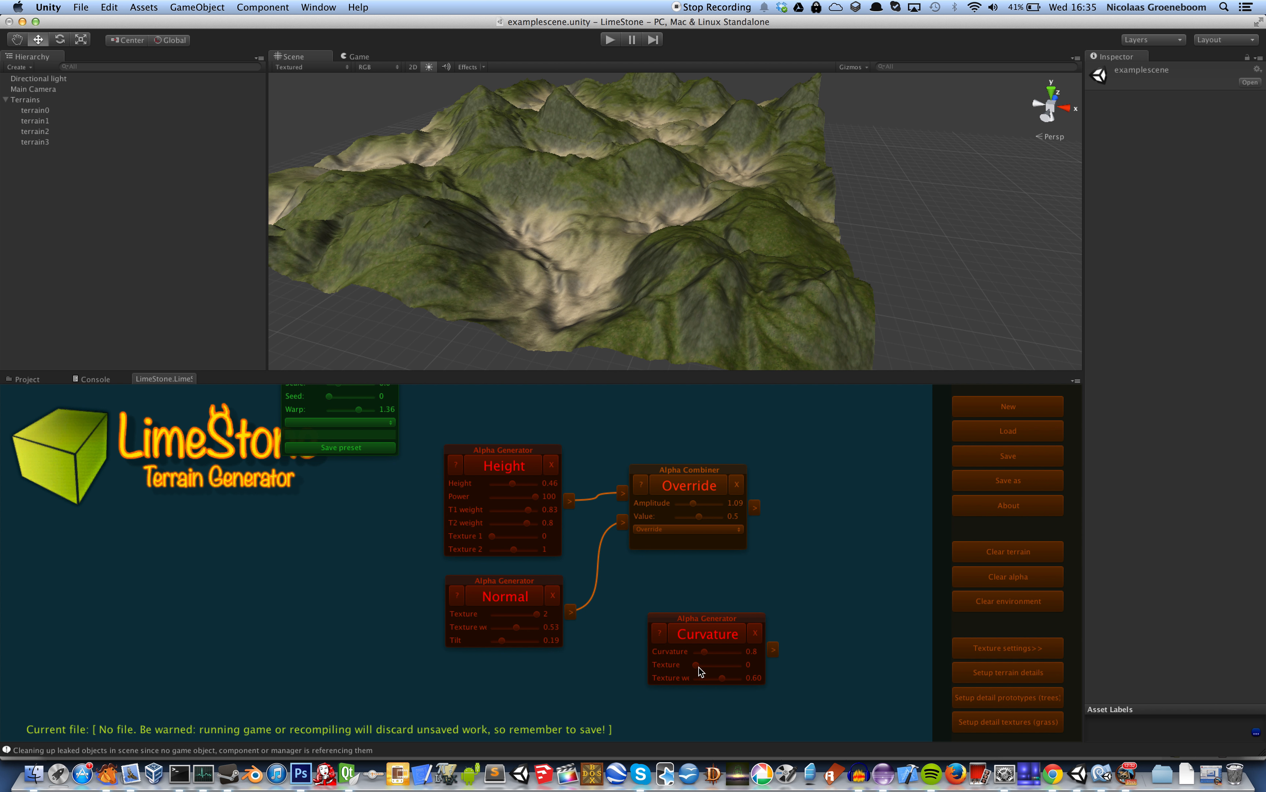
Set the Curvature generator to curvature 0.94, texture weight 0.69 and texture 1, and generate its texturing
left_click_drag(722, 678, 732, 648)
left_click(721, 635)
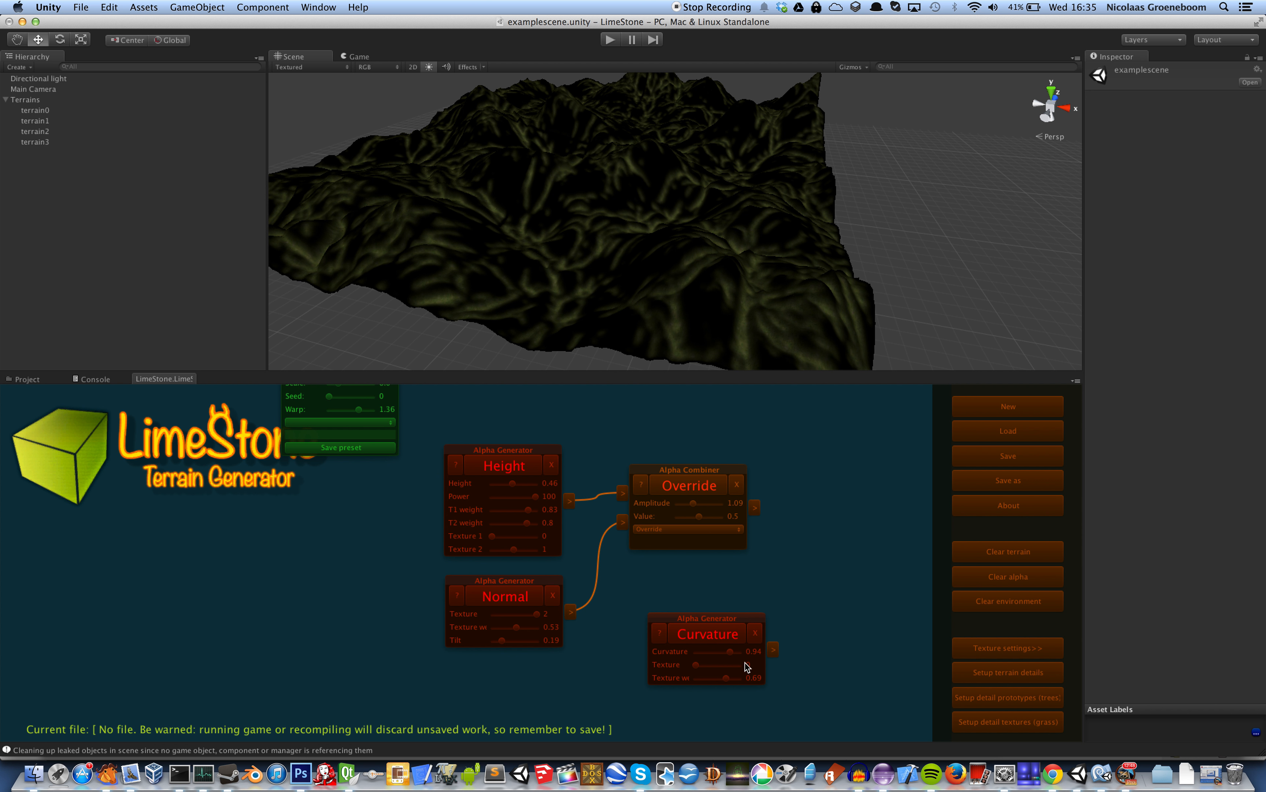
left_click_drag(696, 665, 720, 672)
left_click(725, 627)
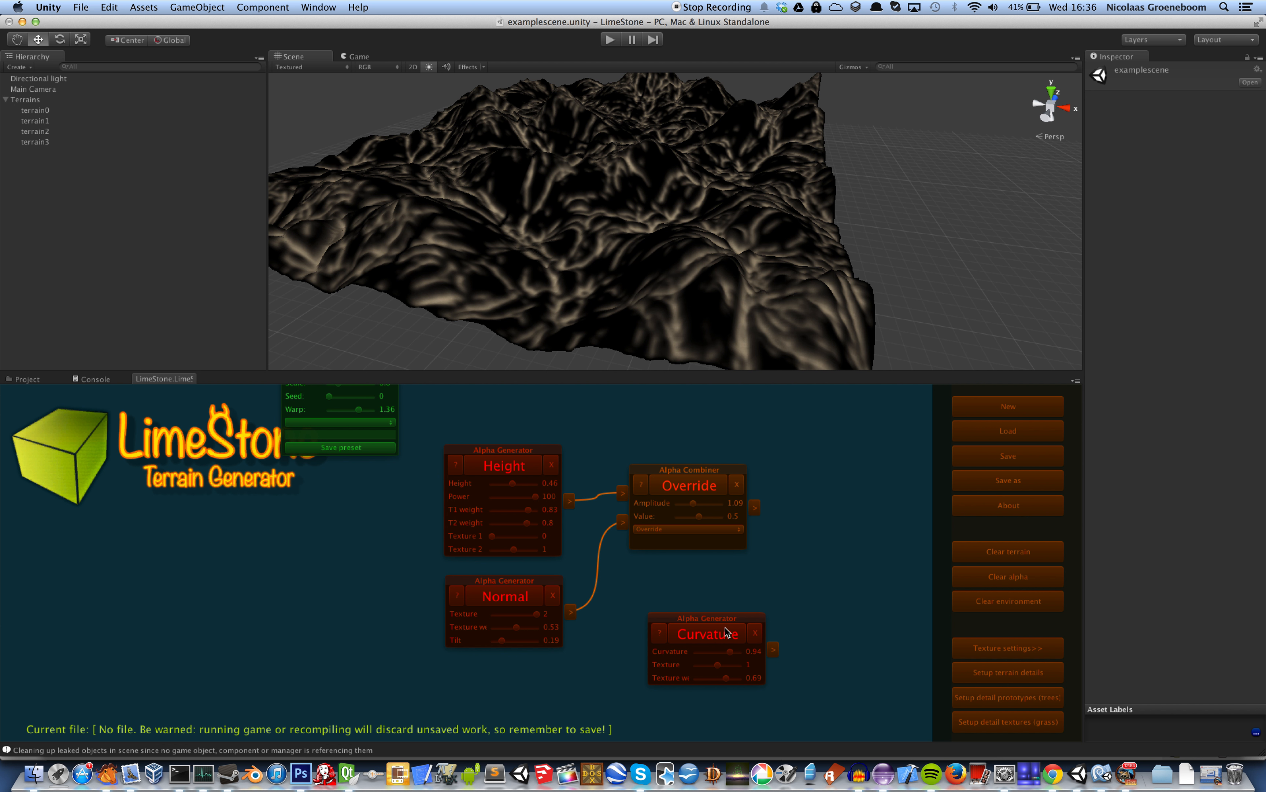
Move the Curvature generator beside the Normal node and add a second alpha Combiner next to it
left_click_drag(725, 623, 700, 581)
right_click(786, 558)
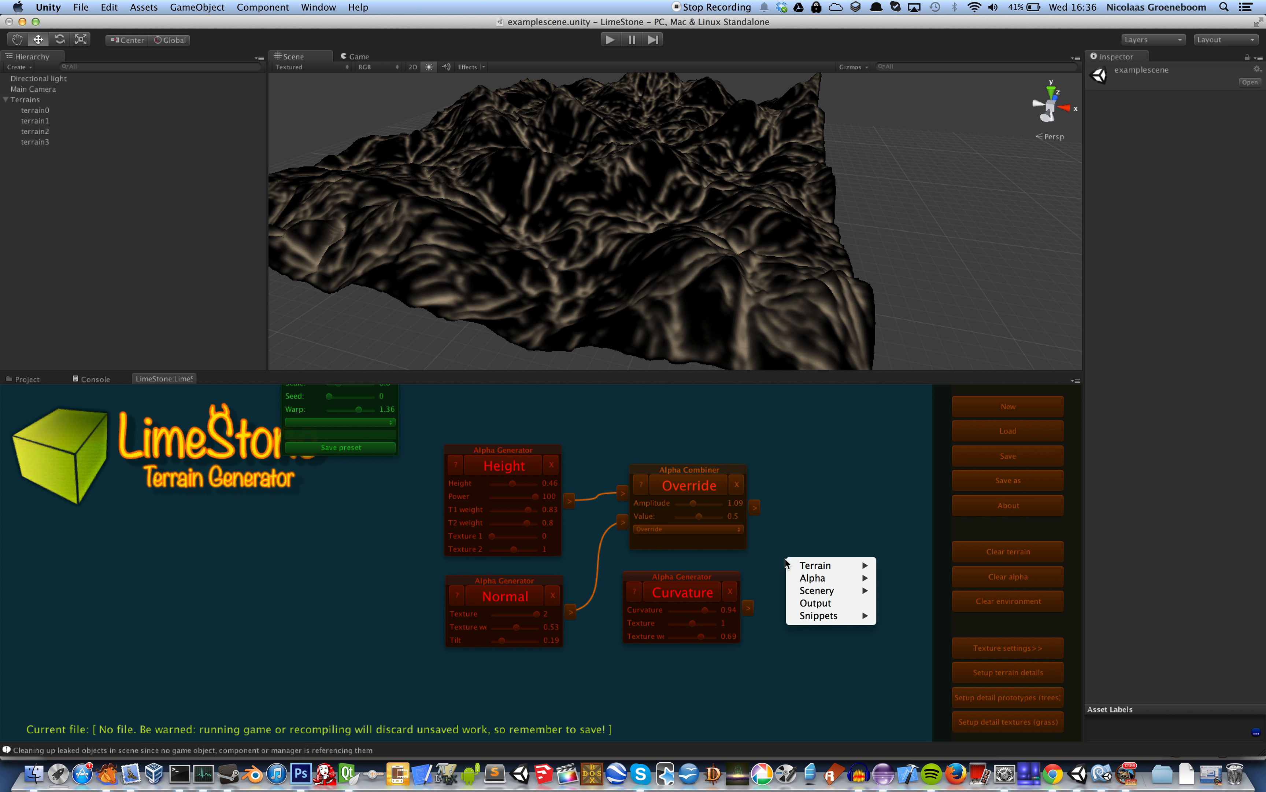
mouse_move(803, 565)
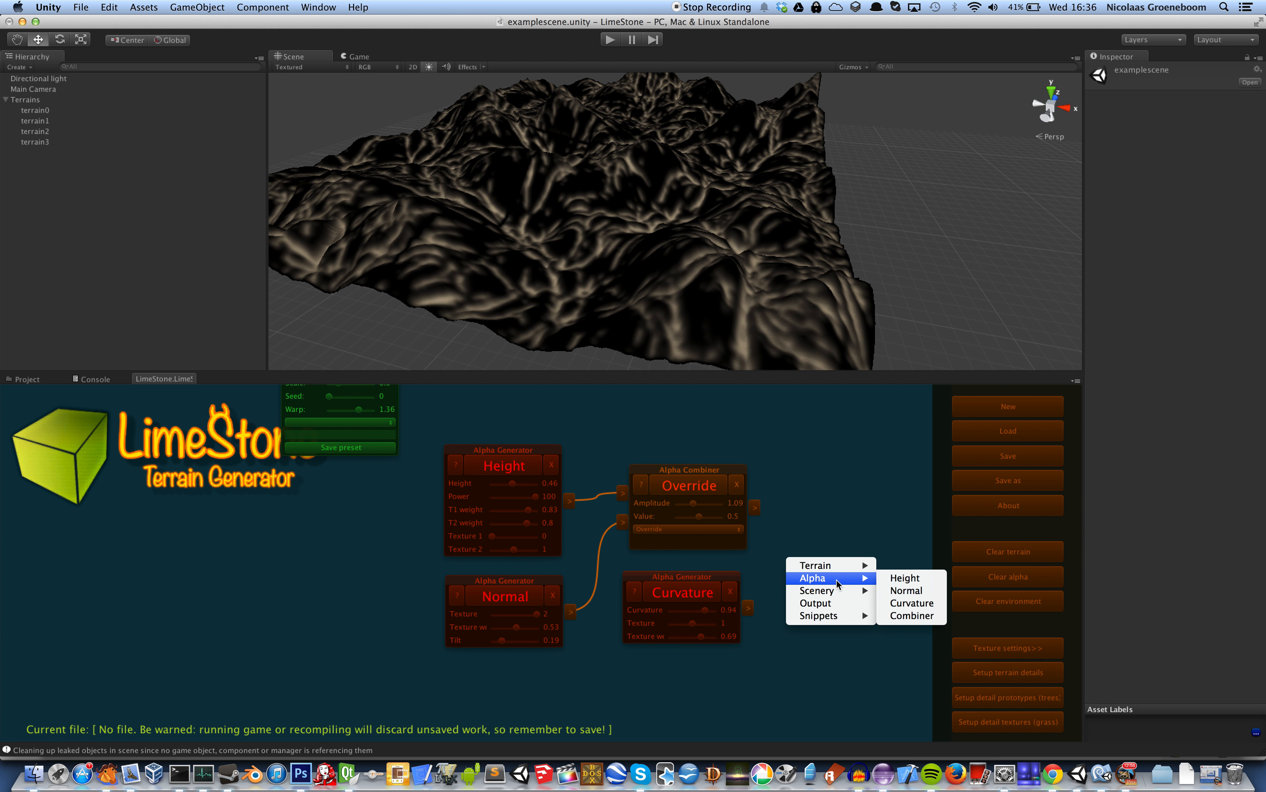
left_click(908, 616)
Connect the first Override combiner and the Curvature generator to the new combiner, and generate its texturing in Override mode
left_click_drag(754, 507, 779, 618)
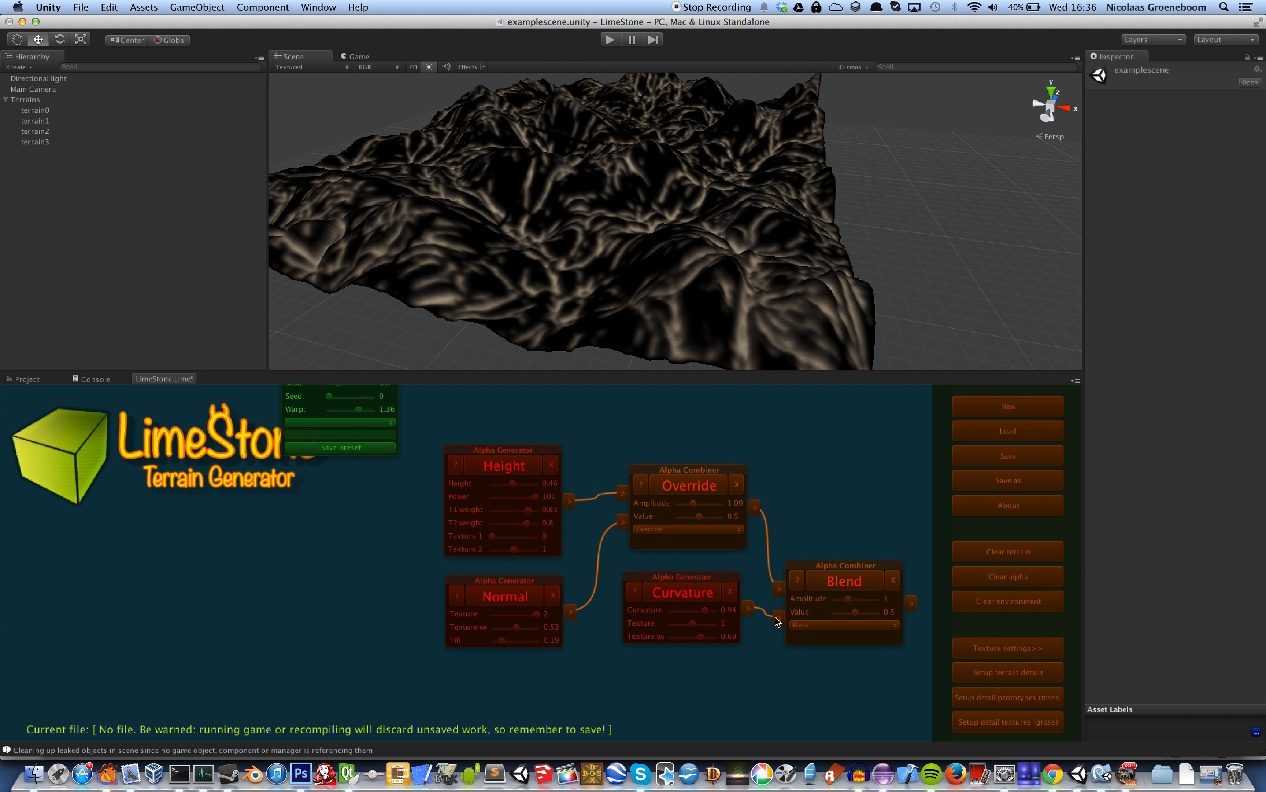
left_click_drag(836, 570, 835, 530)
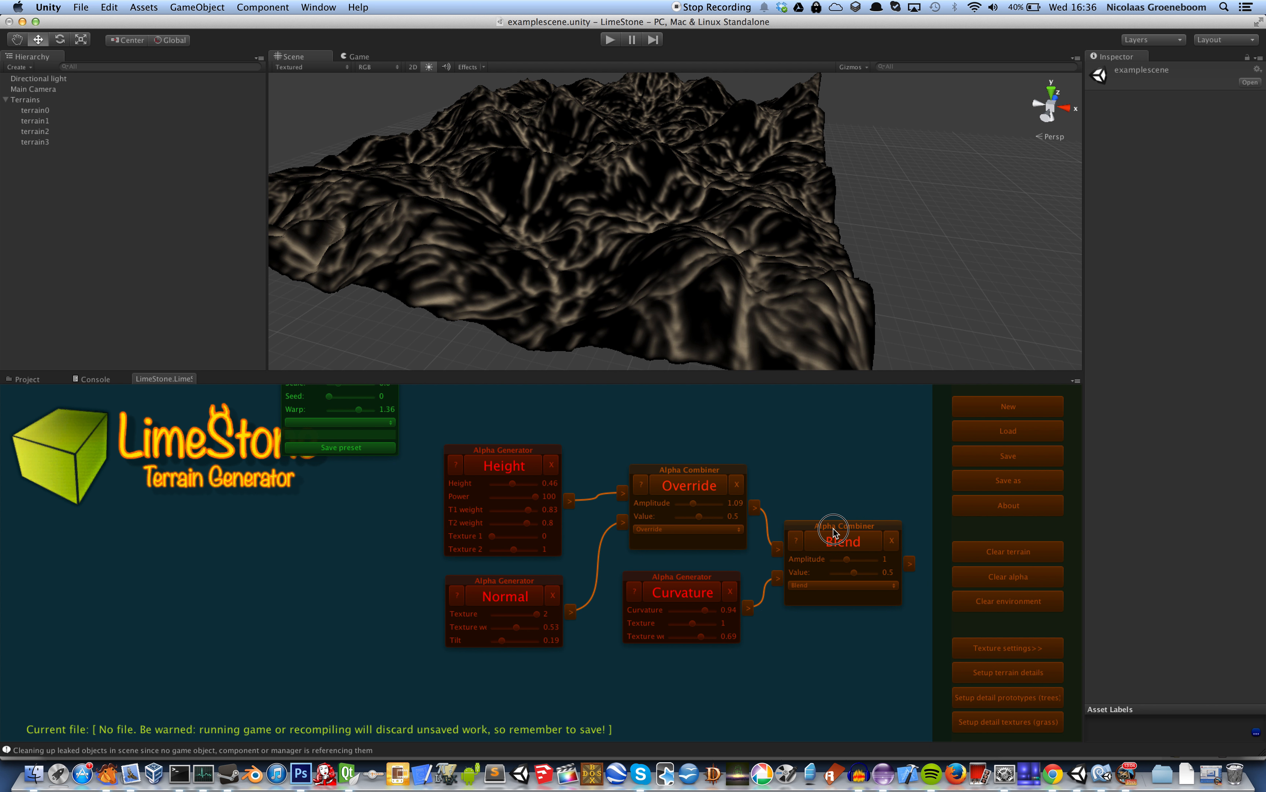
left_click(850, 586)
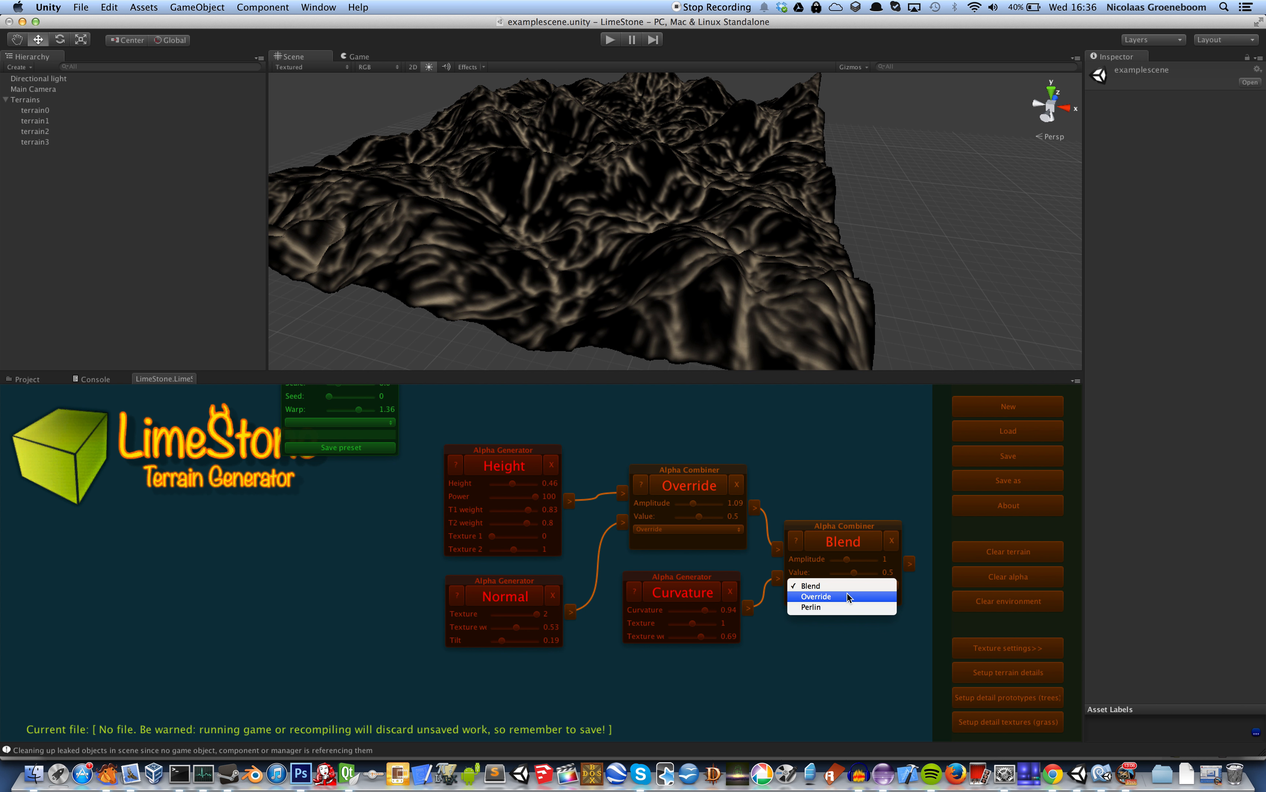
left_click(817, 590)
left_click_drag(720, 579, 732, 594)
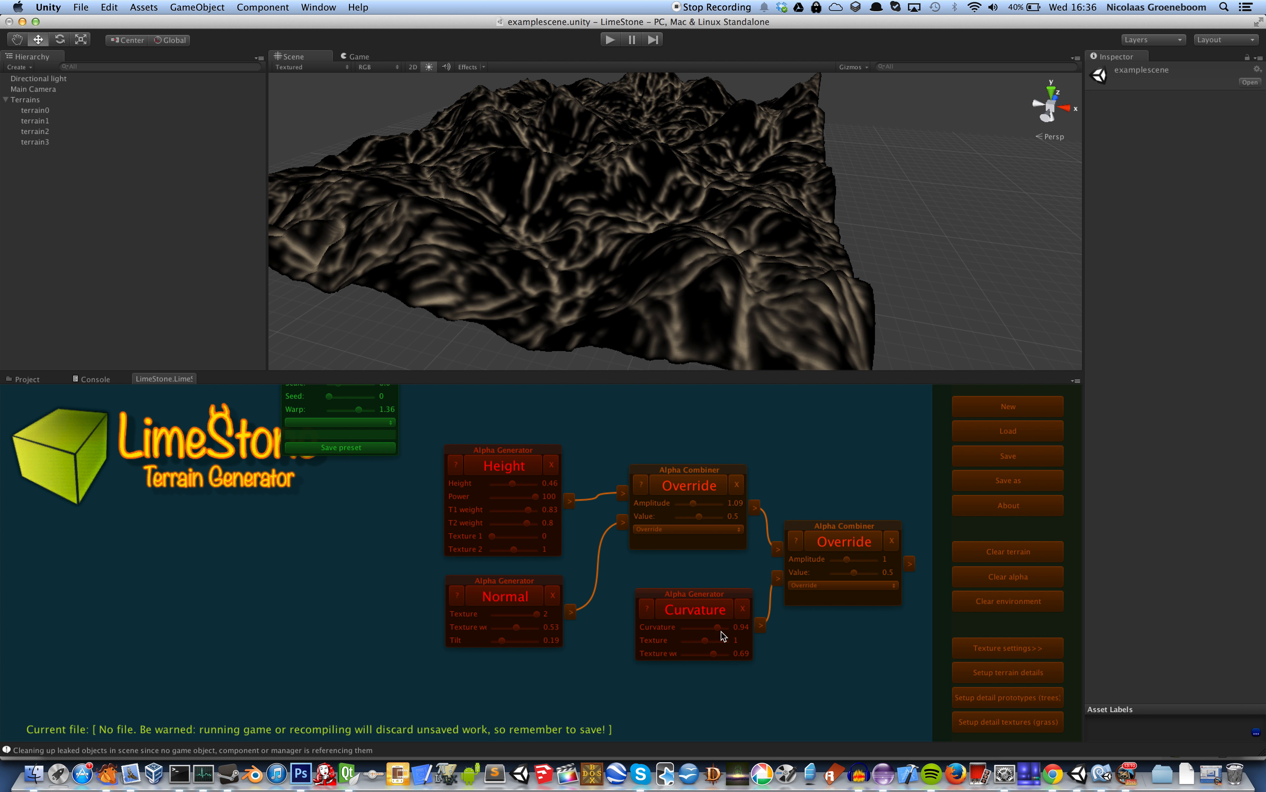
left_click(837, 539)
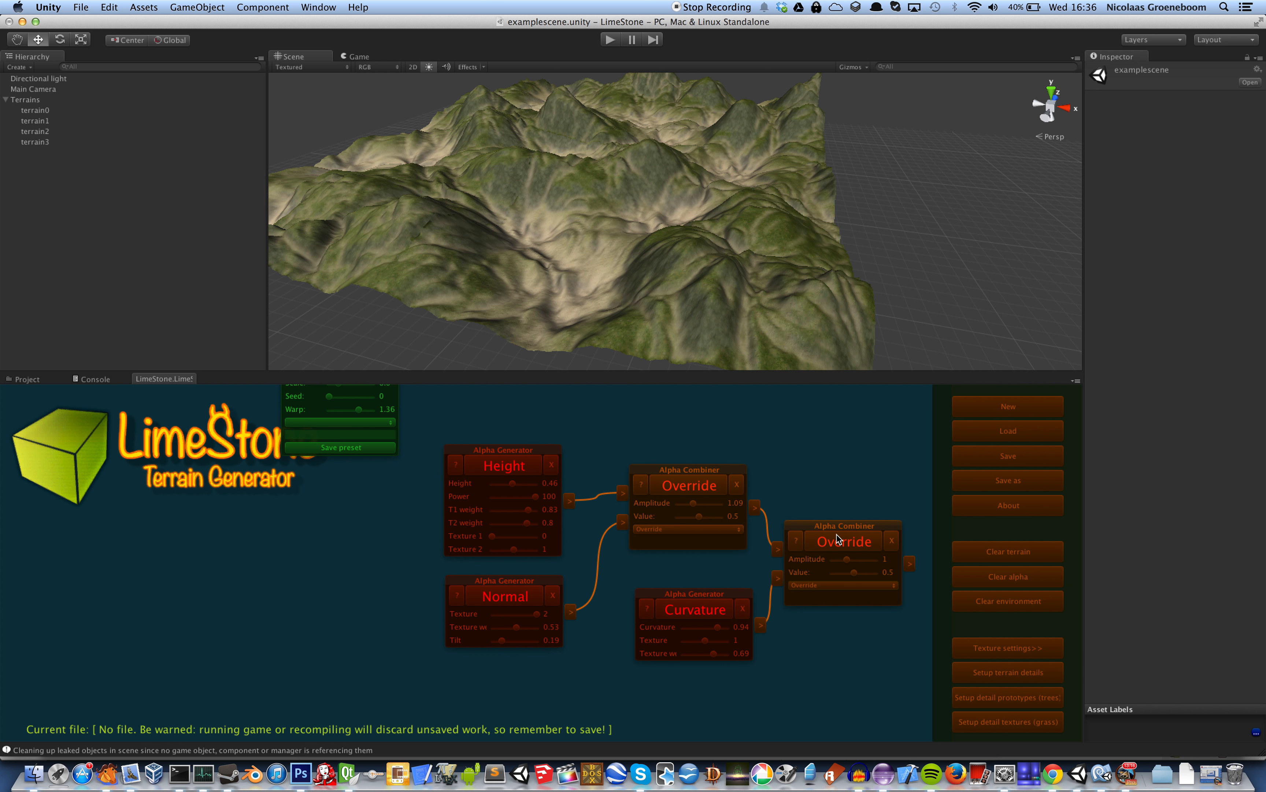
Add an alpha Height generator below the second Override combiner and generate its texturing at height 0 and finally at height 1
left_click_drag(842, 480, 706, 413)
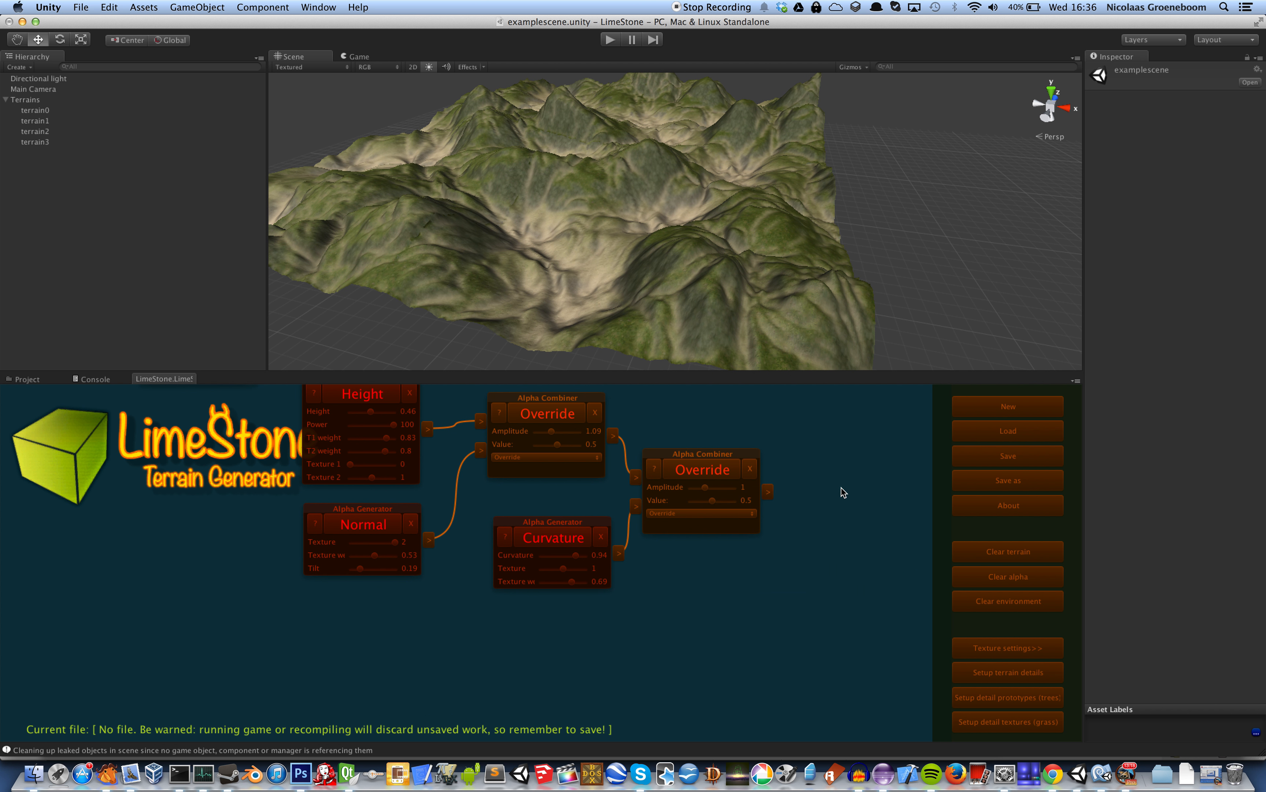
left_click_drag(887, 510, 846, 494)
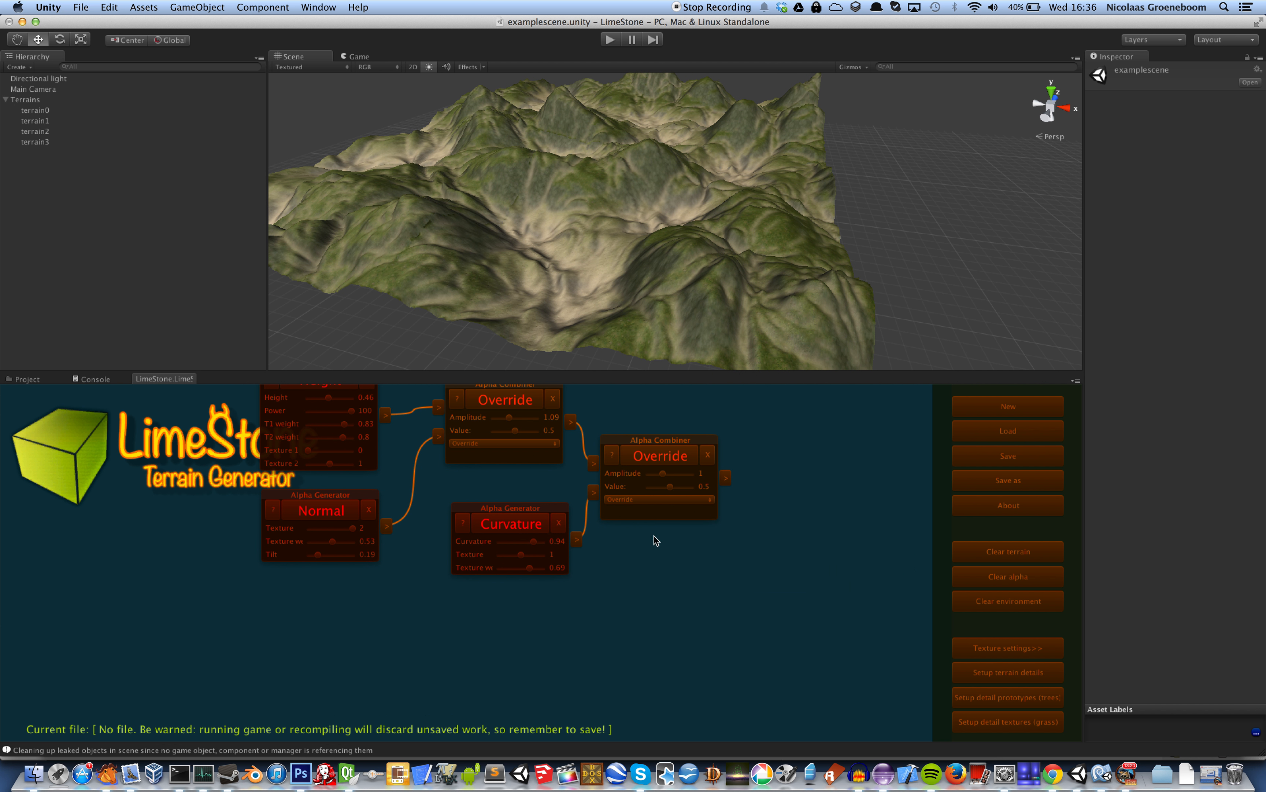
right_click(627, 548)
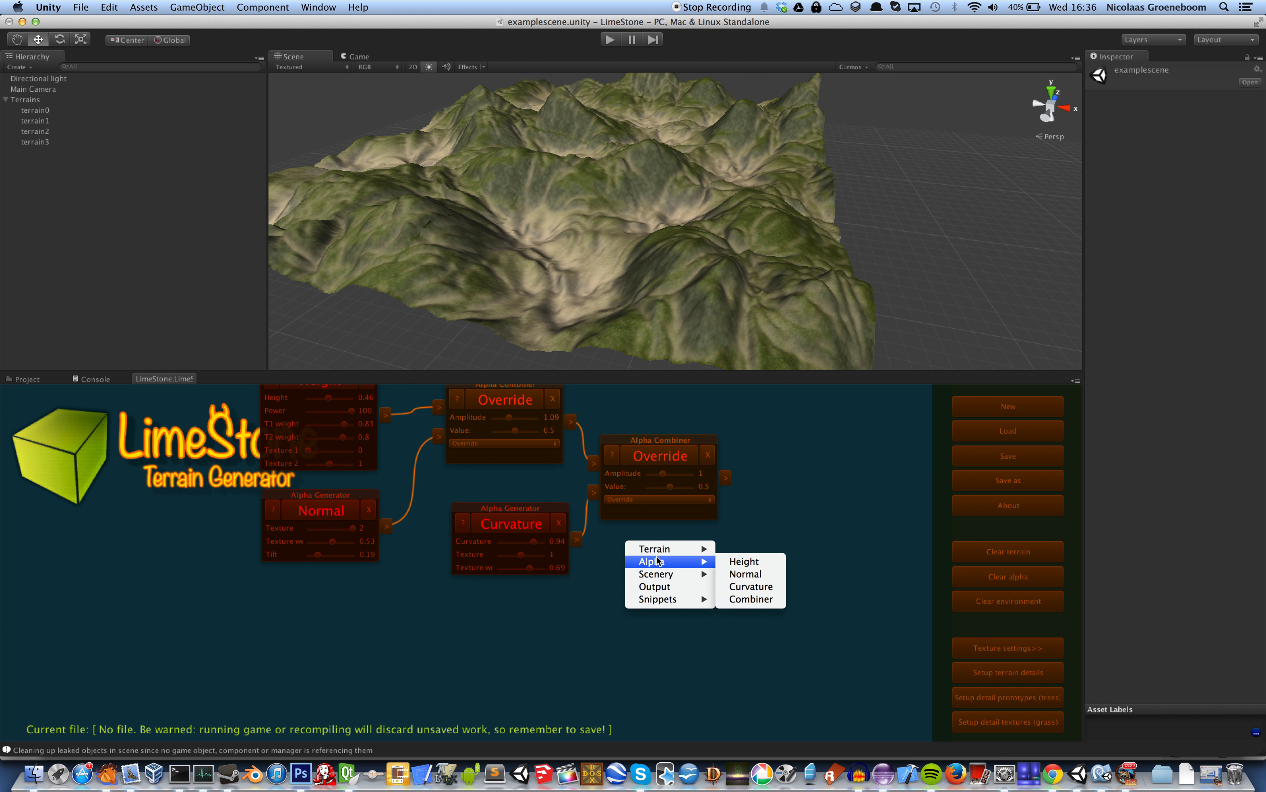
mouse_move(675, 561)
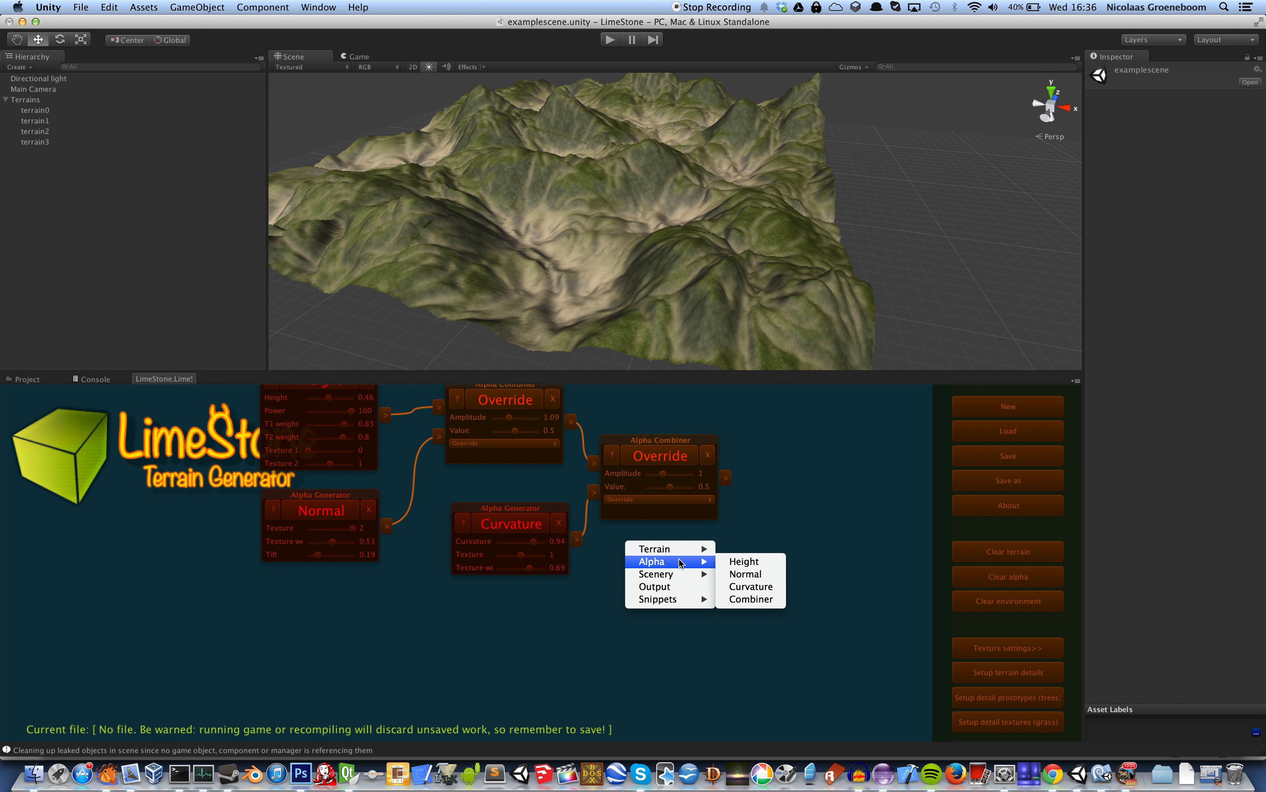
left_click(749, 561)
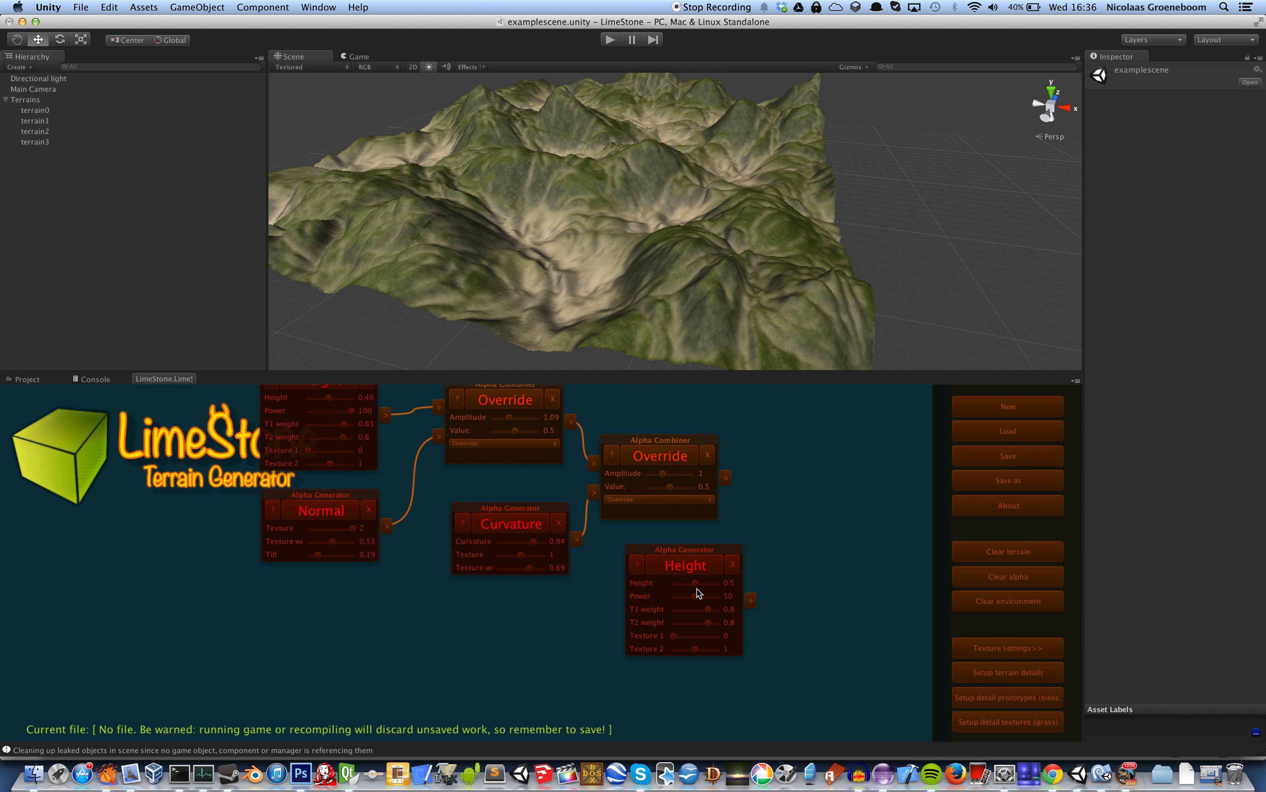
left_click_drag(696, 583, 674, 566)
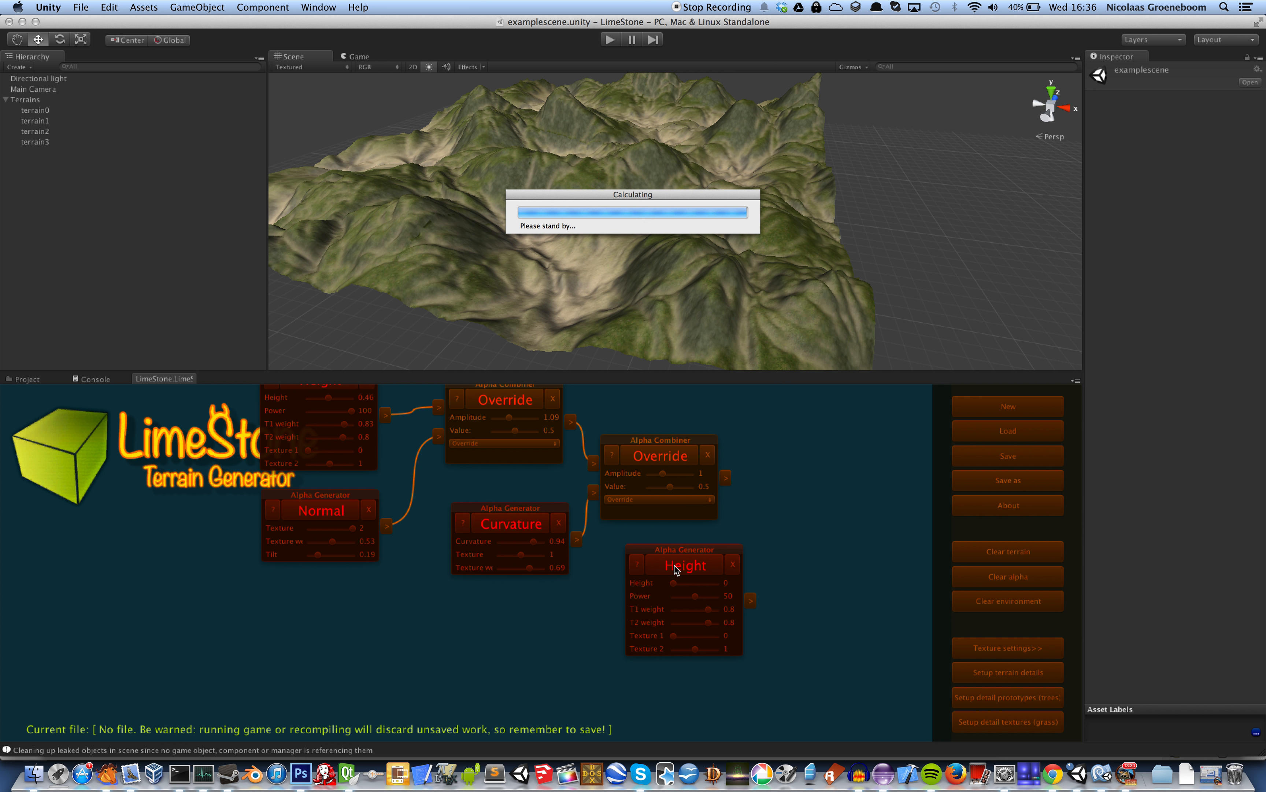
left_click_drag(674, 582, 716, 583)
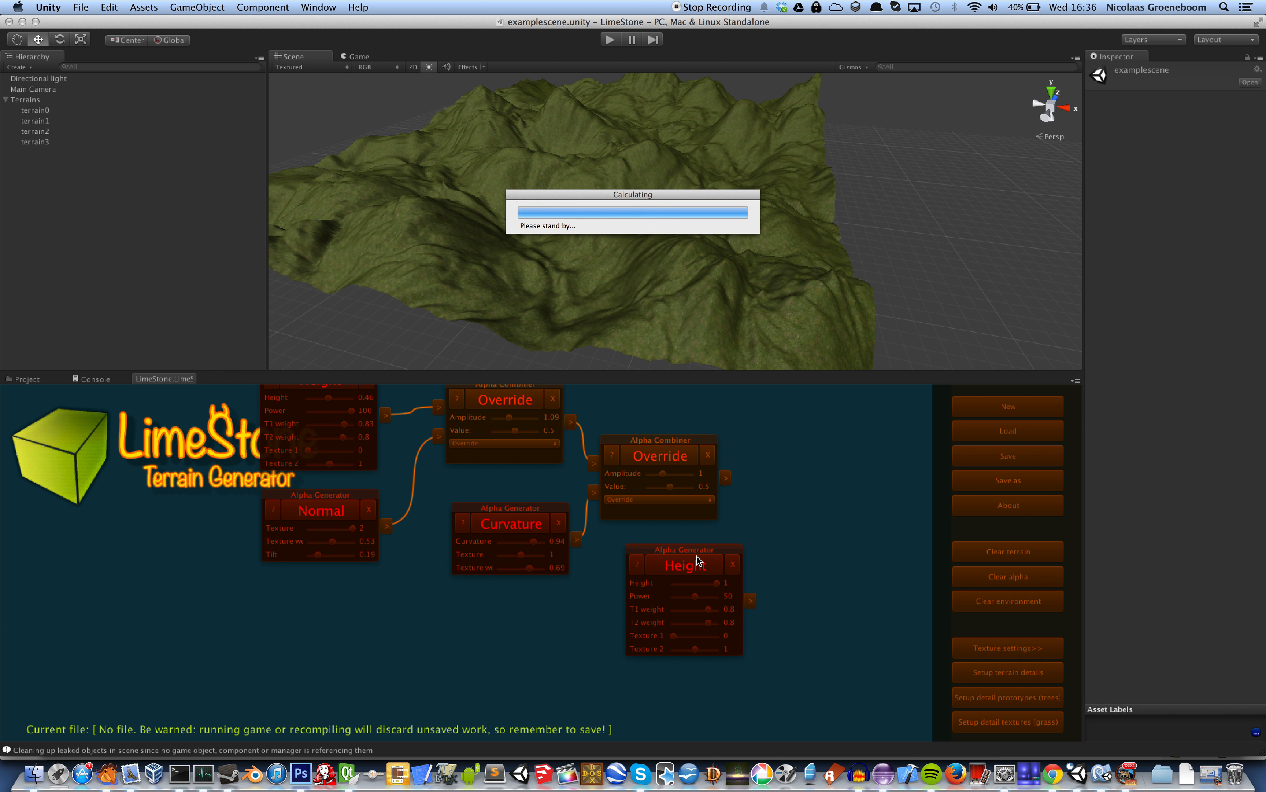
Add a third alpha Combiner and connect the second Override combiner and the new Height generator to its inputs
right_click(804, 487)
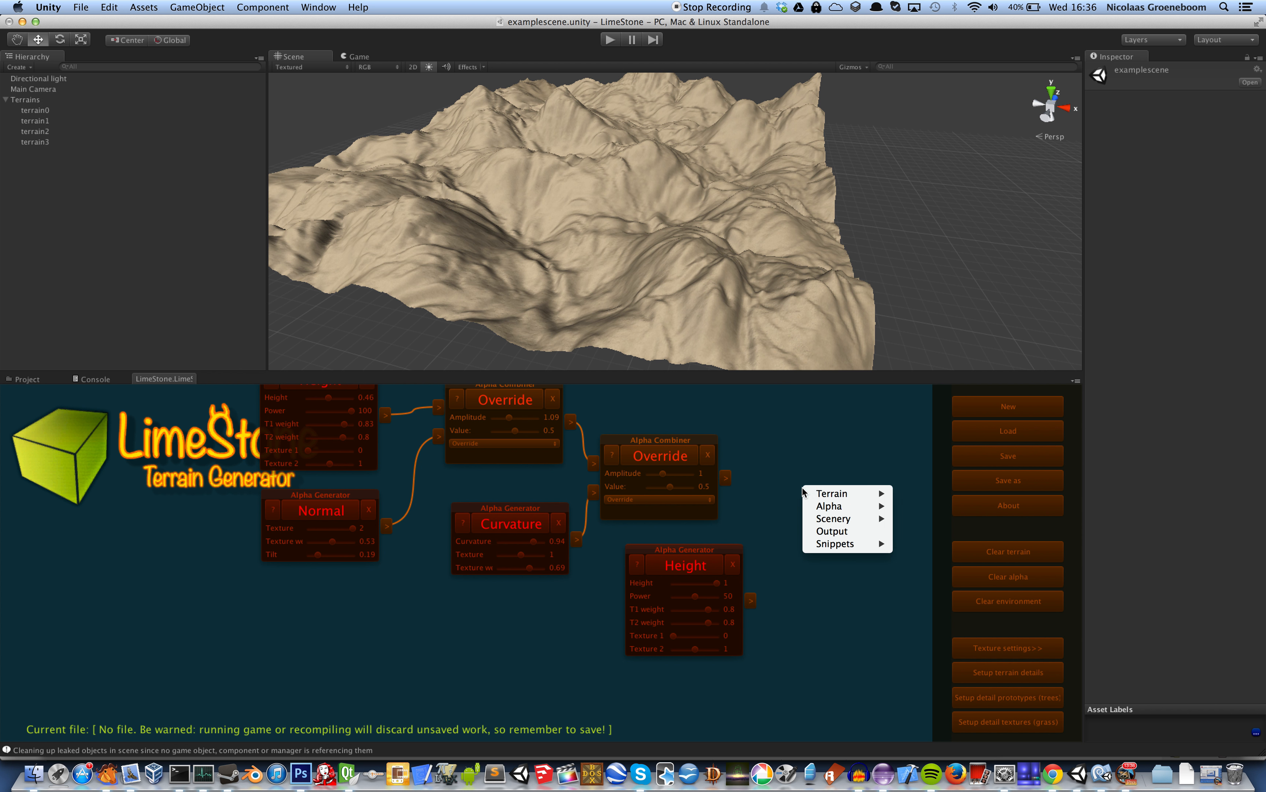
mouse_move(847, 506)
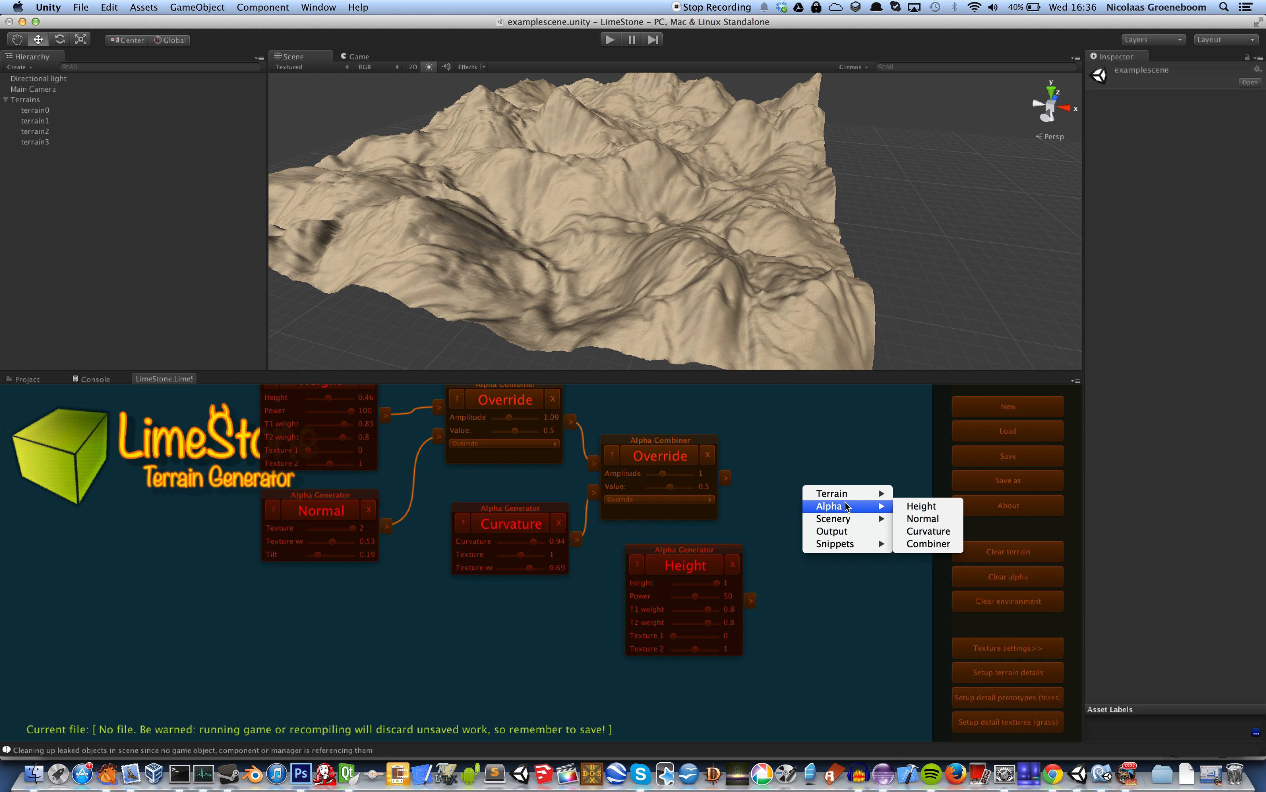
left_click(924, 543)
left_click_drag(726, 477, 798, 520)
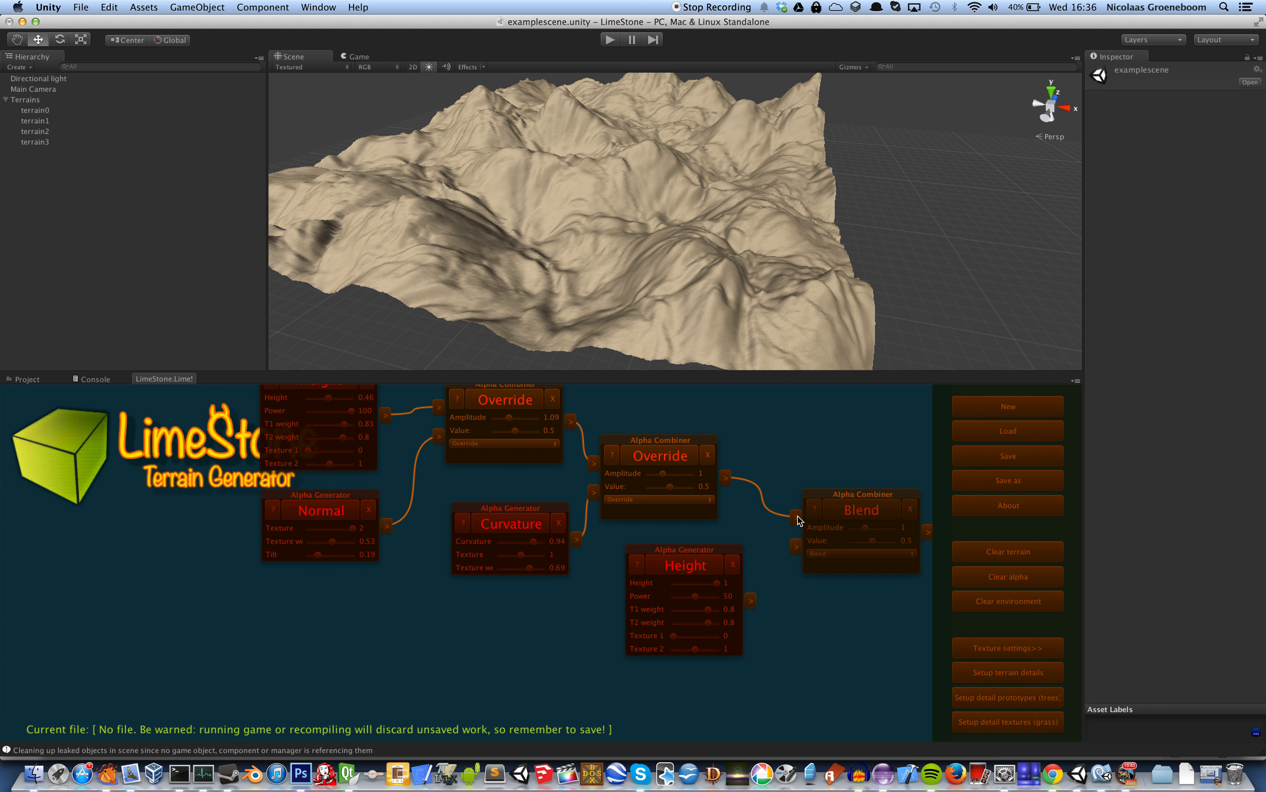
left_click_drag(755, 593, 796, 546)
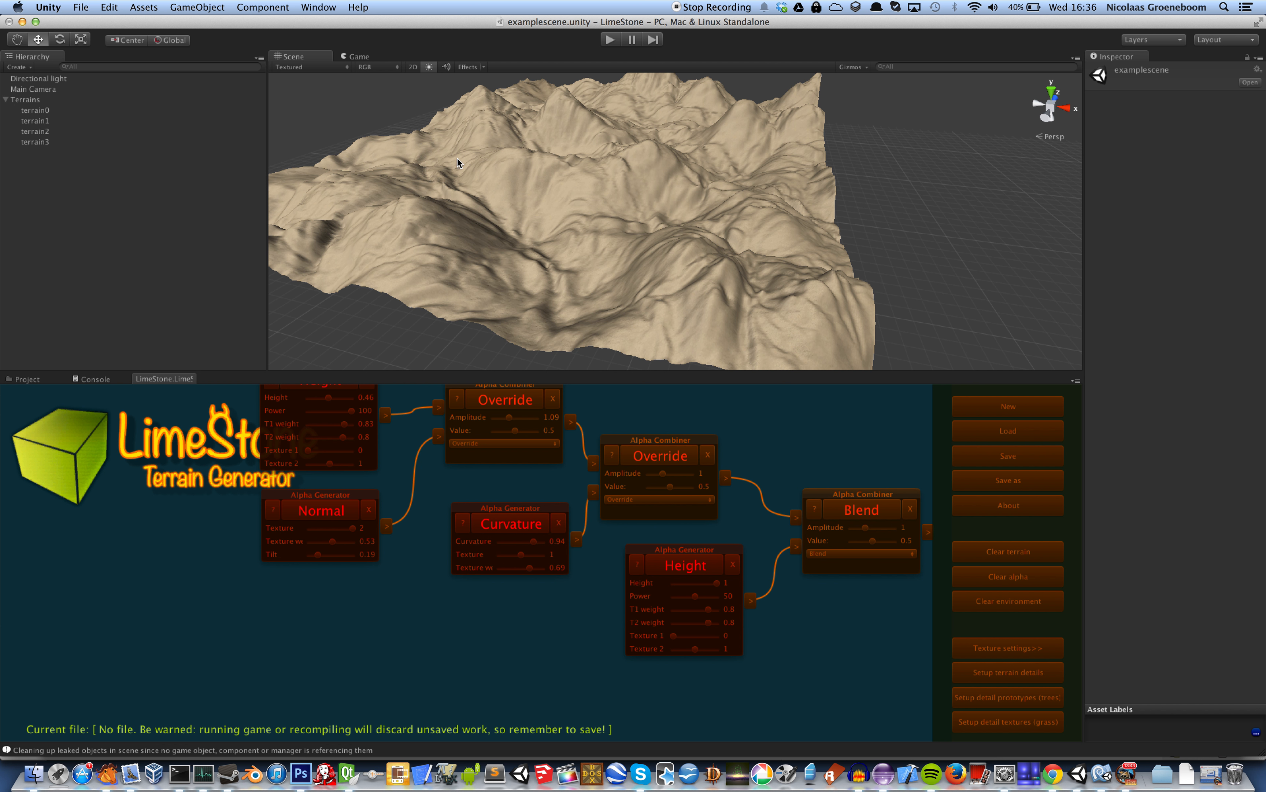
Switch the third combiner's mode to Perlin and generate its texturing
left_click(878, 552)
left_click(878, 571)
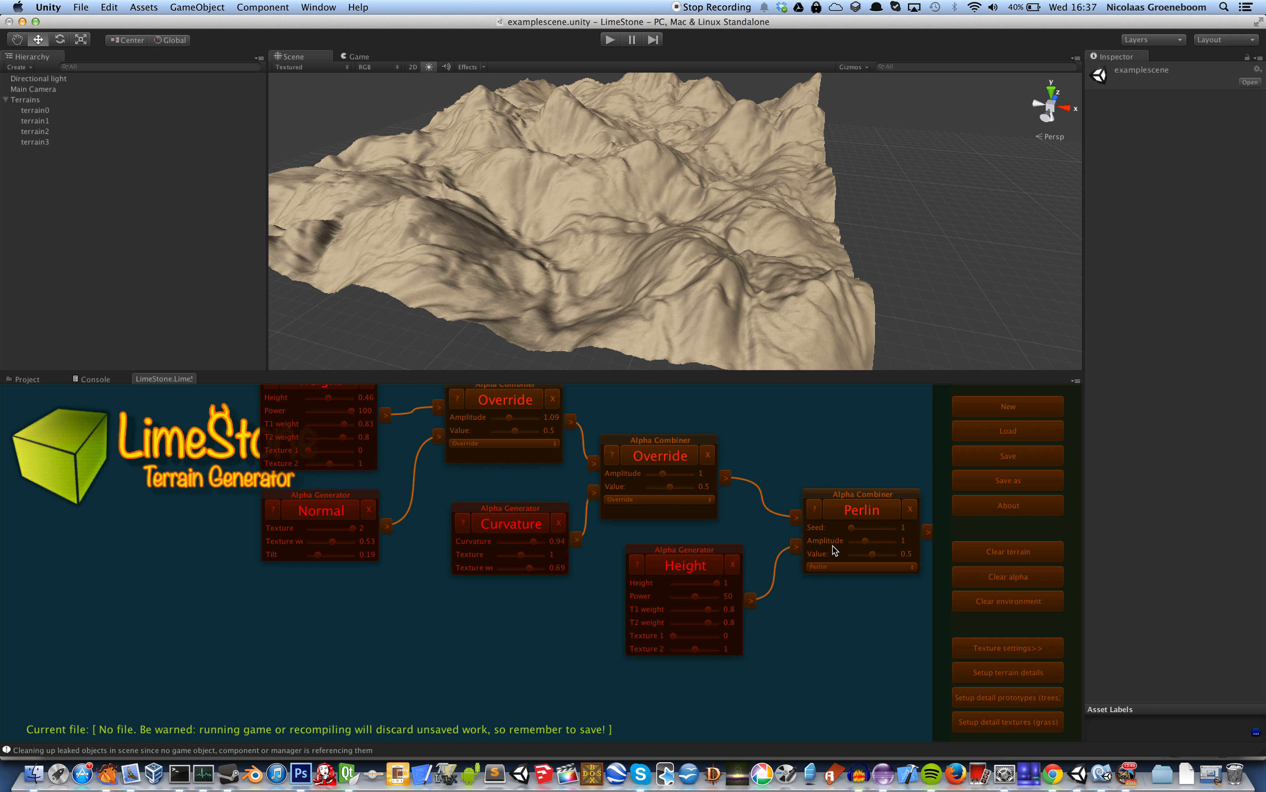
left_click(863, 508)
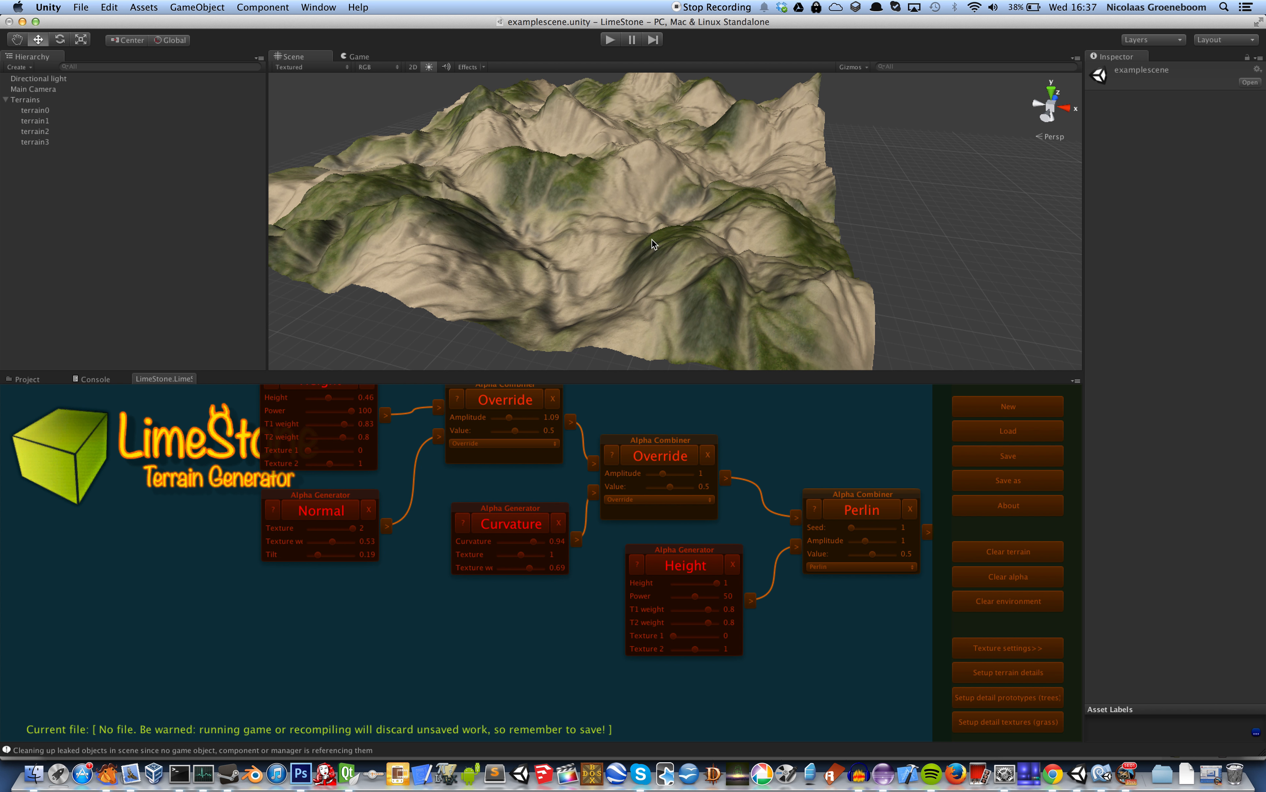
Regenerate the texturing with the Perlin combiner's value at 1 and finally at 0.19
left_click(873, 559)
left_click_drag(872, 560, 888, 559)
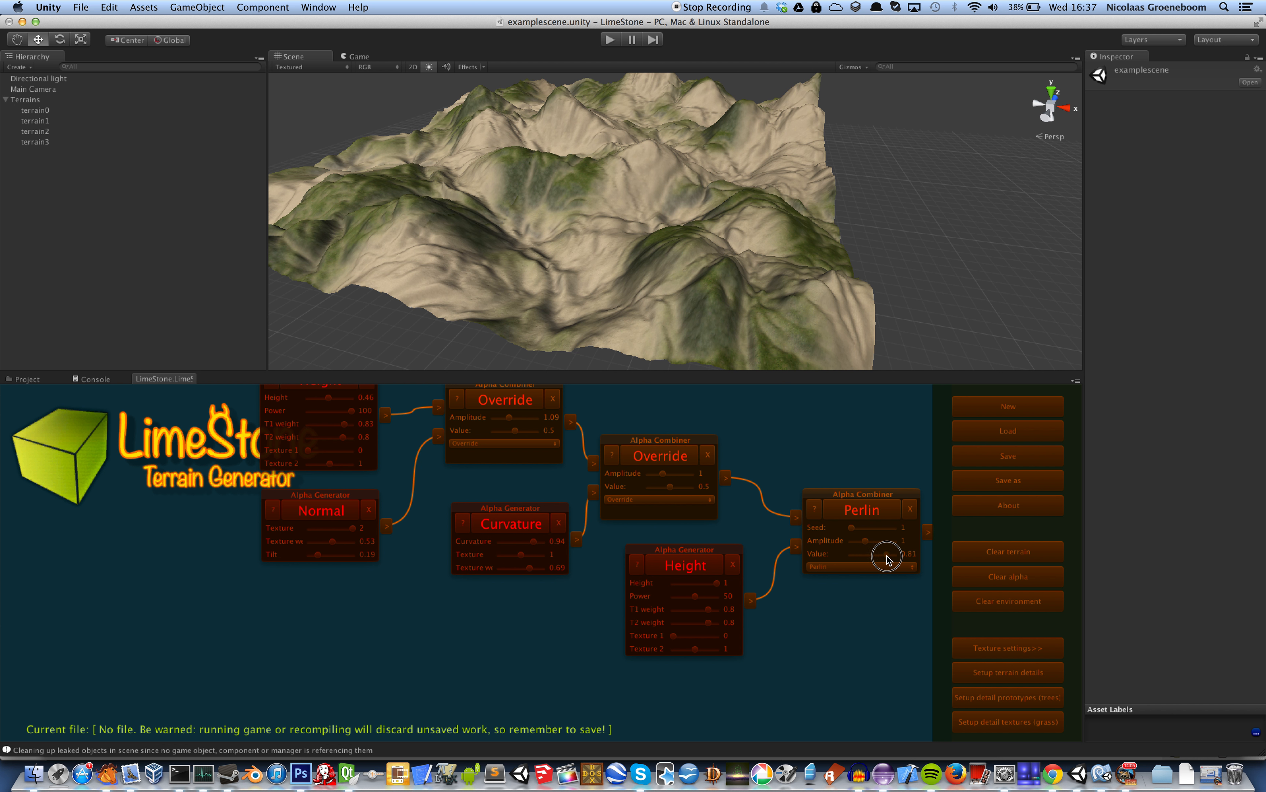
left_click(880, 514)
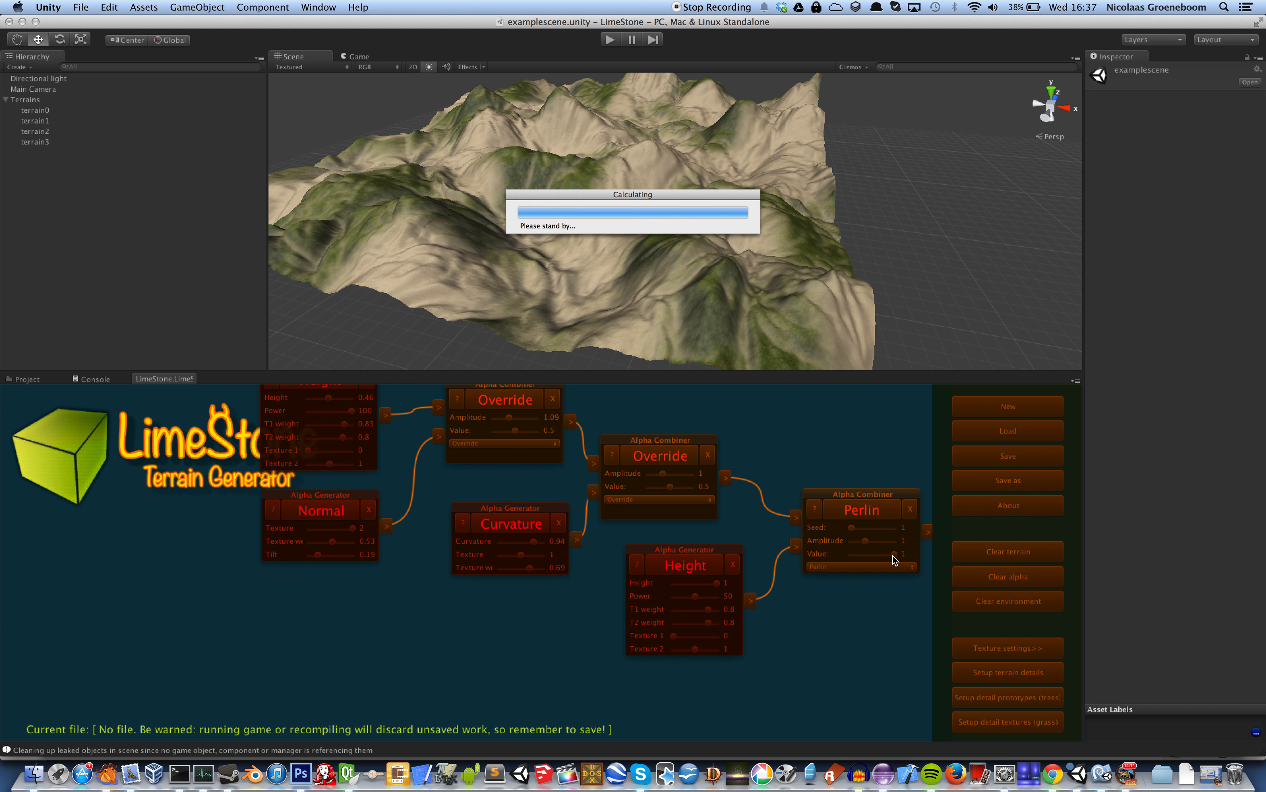
left_click_drag(893, 553, 859, 554)
left_click(861, 515)
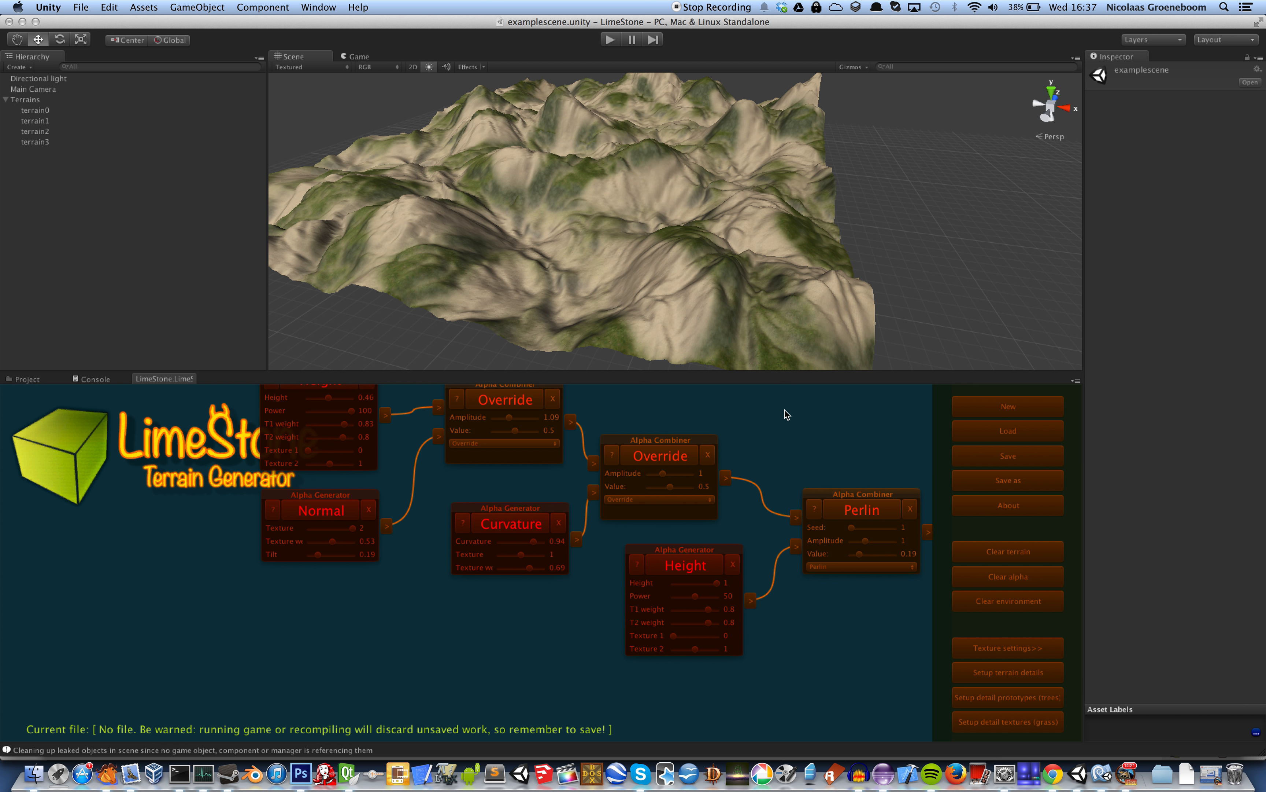
Open the dialog for saving the terrain setup to a file
left_click_drag(766, 400, 841, 463)
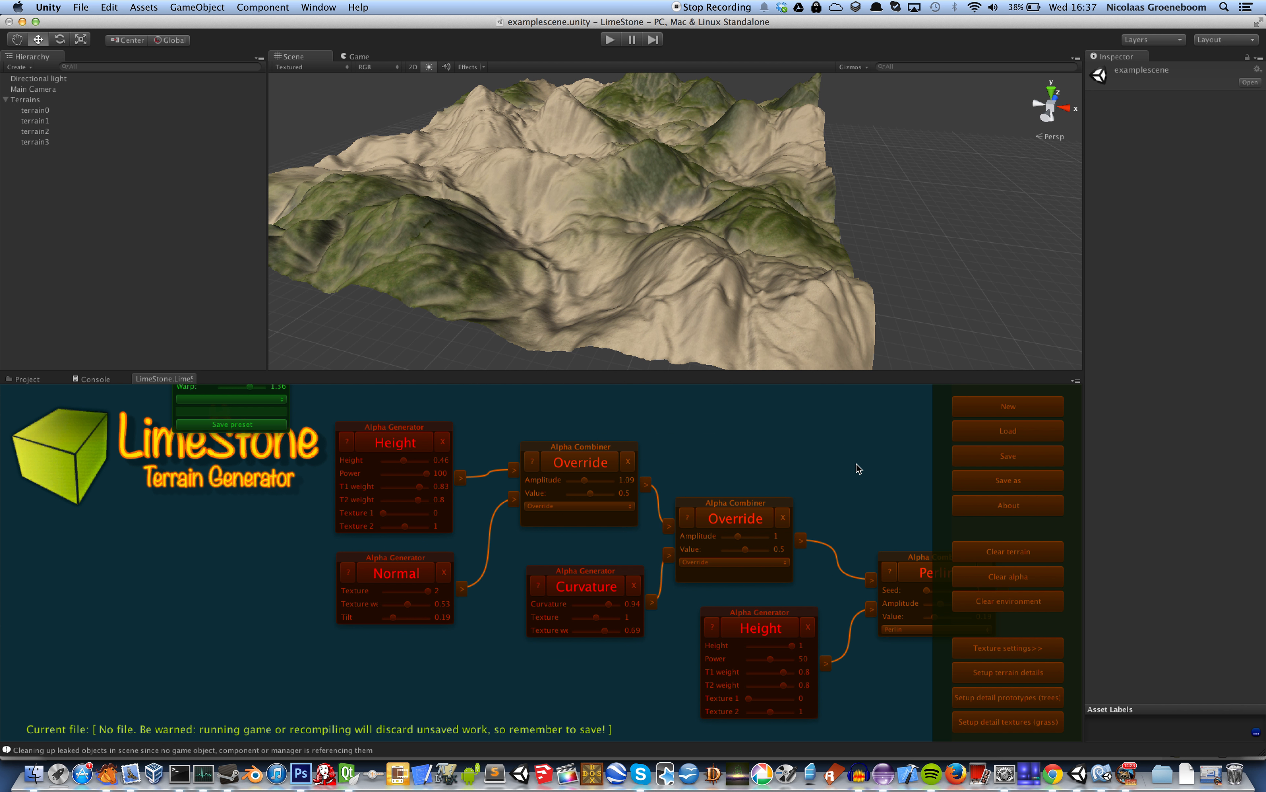
left_click(1032, 465)
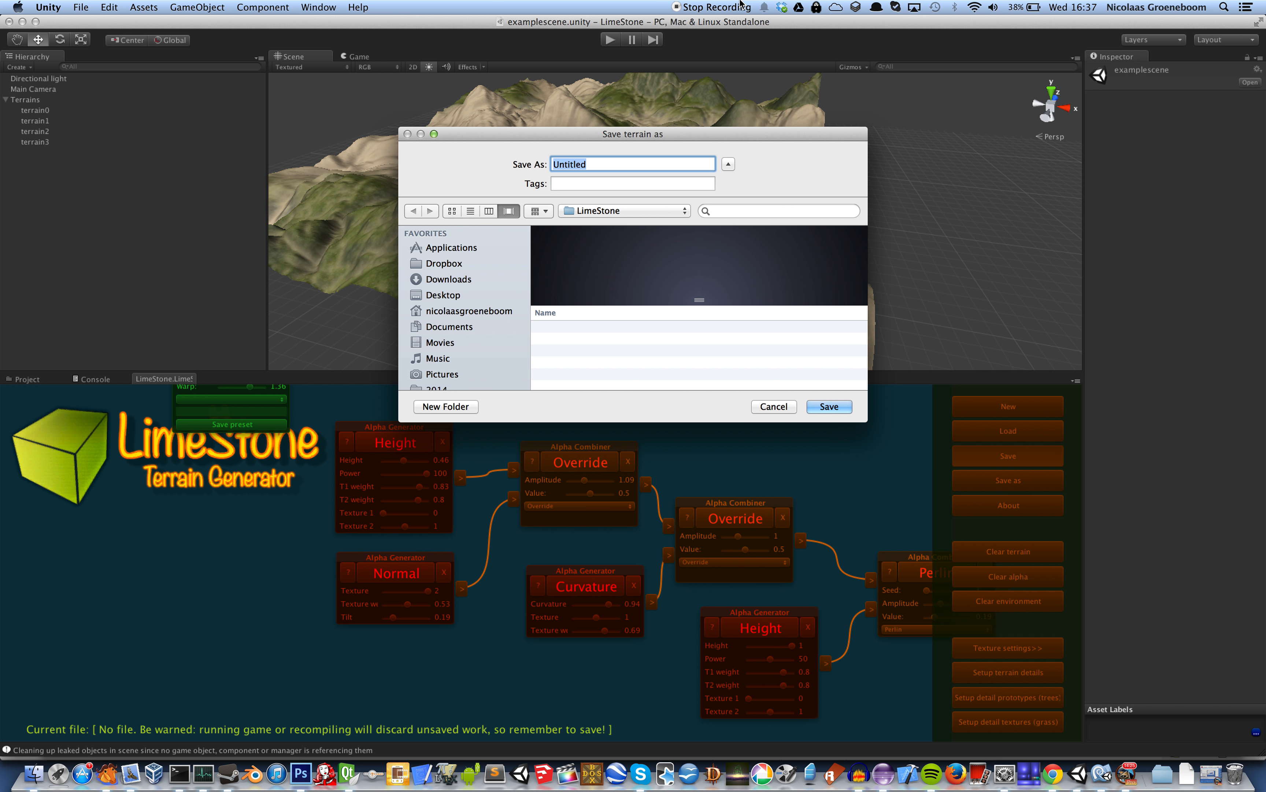